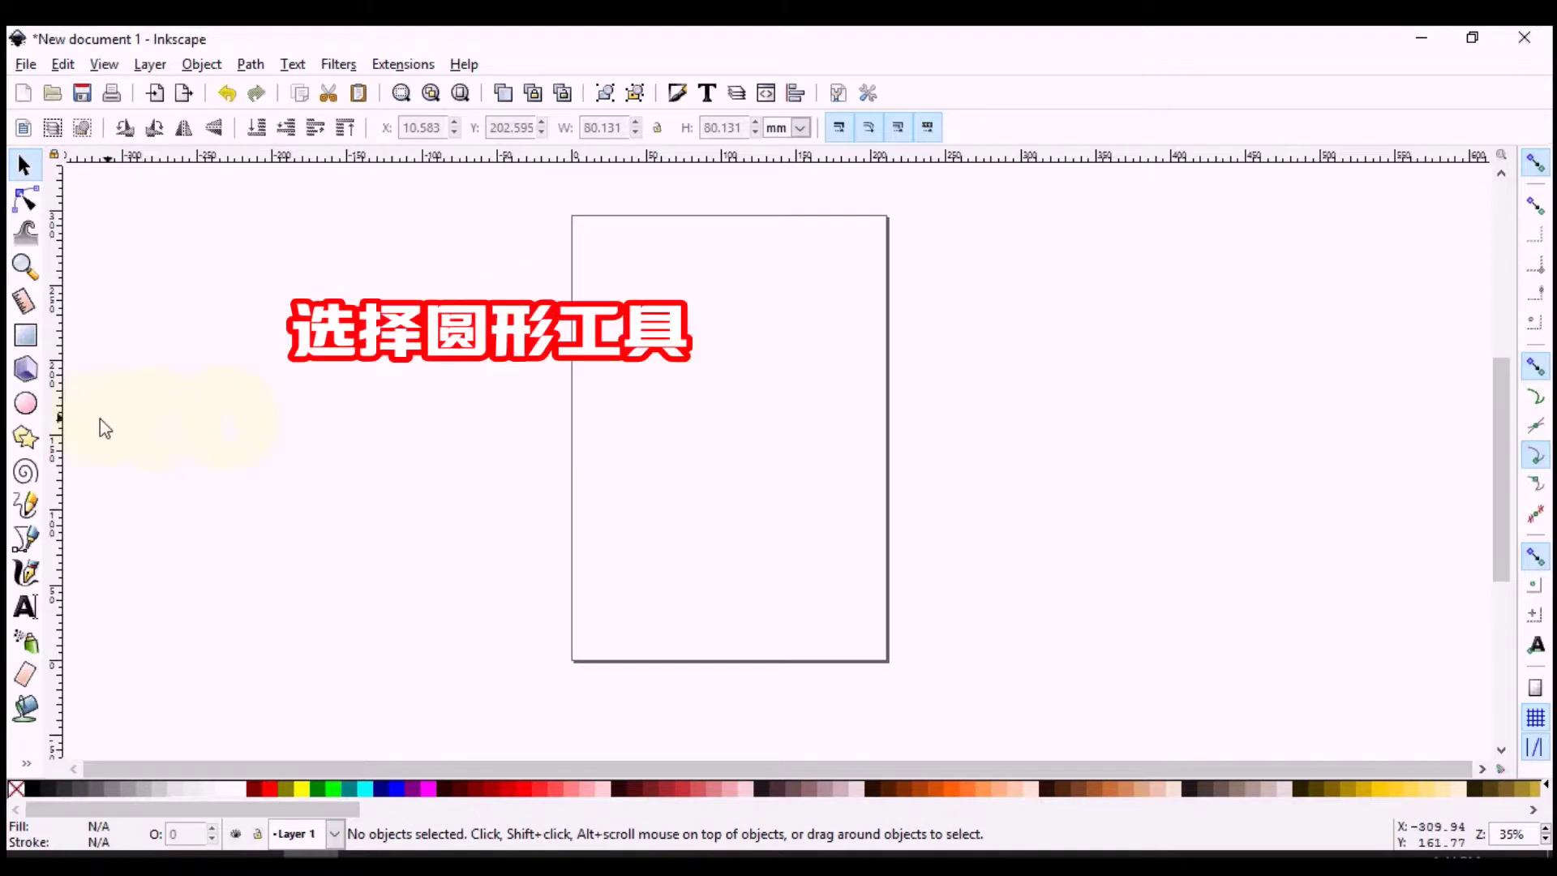
Step: Draw a Ctrl-constrained red circle near the page's top-left with the Ellipse tool
left_click(25, 403)
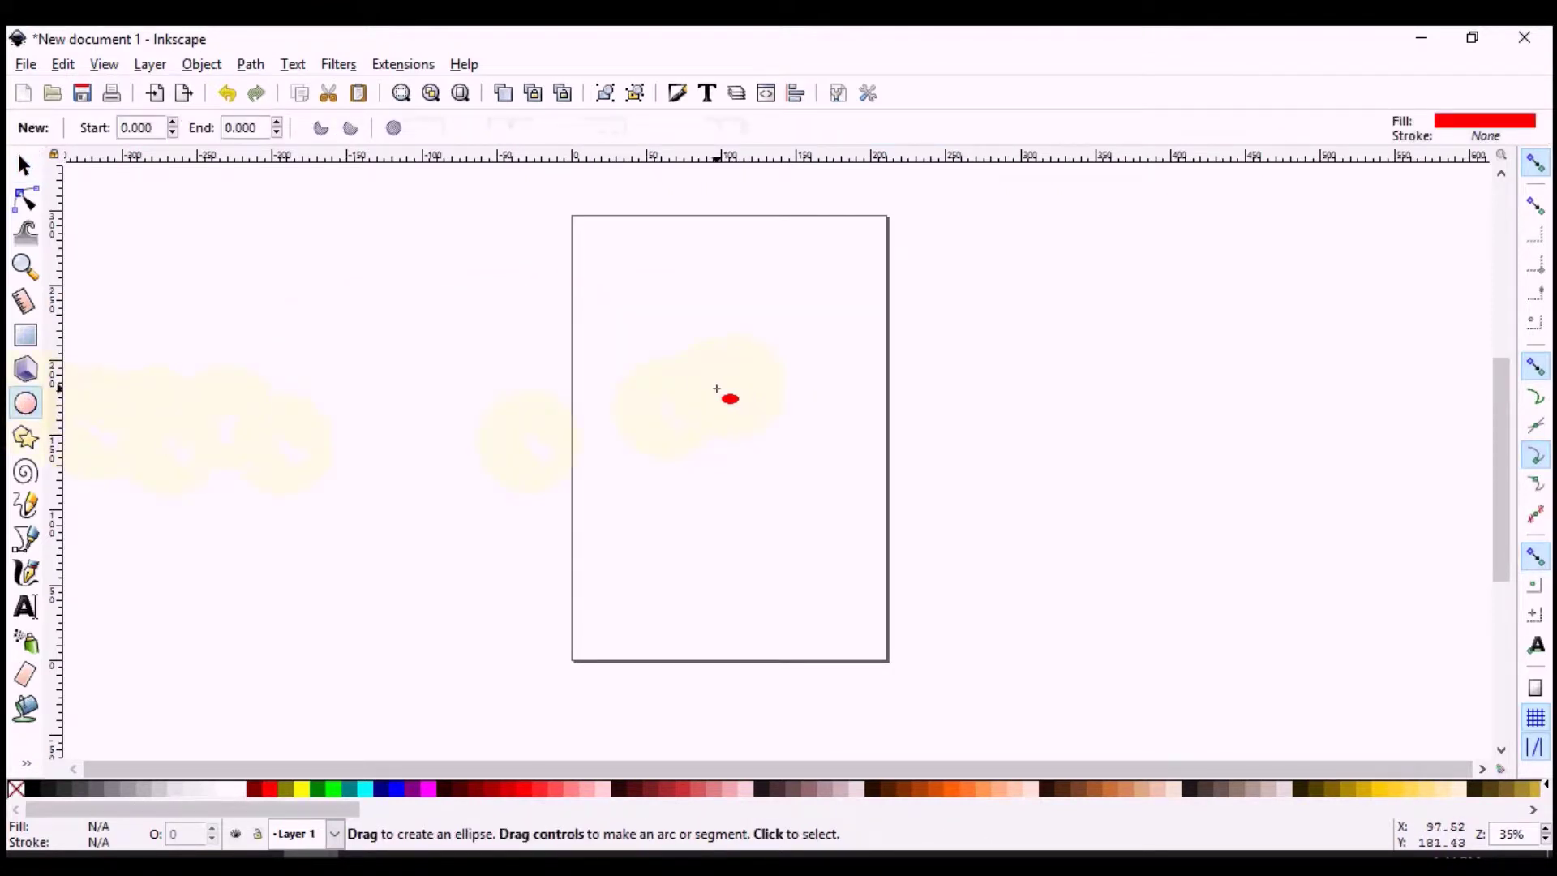
left_click_drag(598, 245, 680, 326)
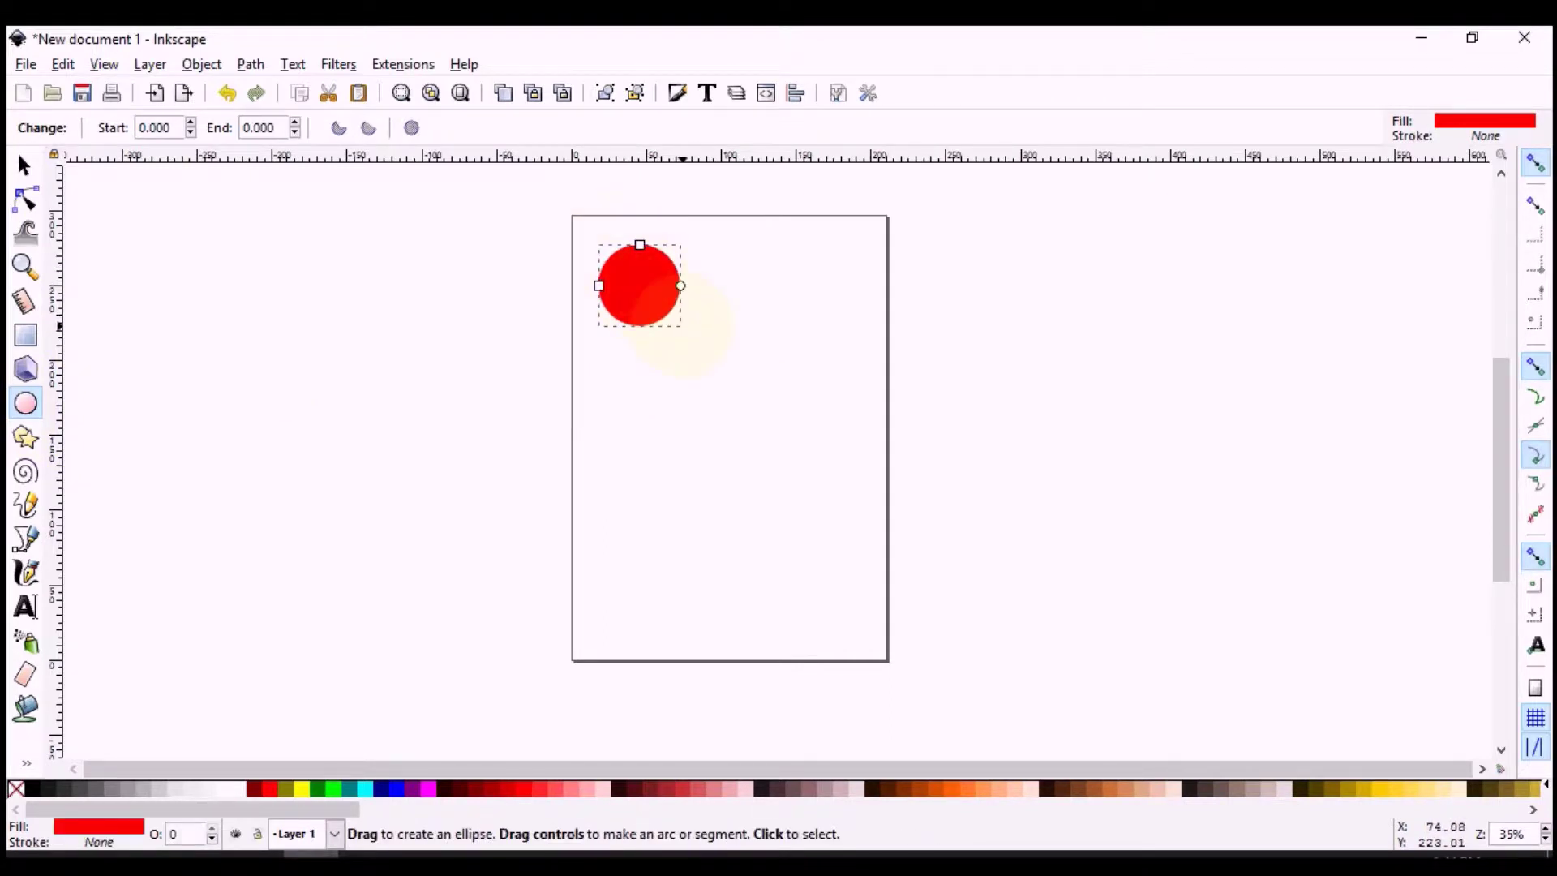
key("ctrl")
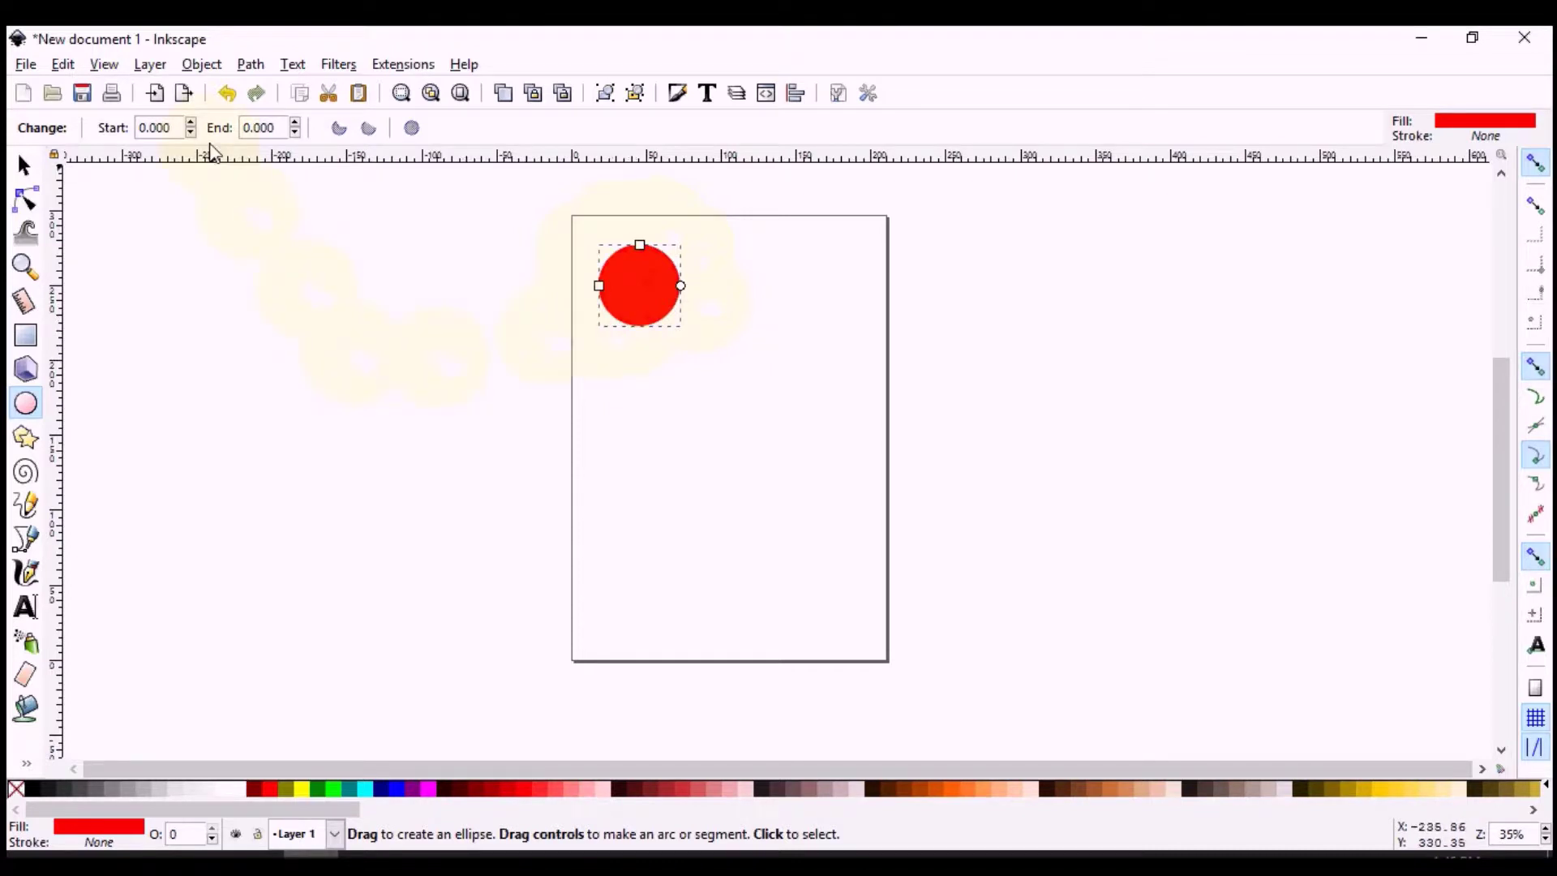
Step: In Fill and Stroke, lower the circle's alpha, then restore it to fully opaque red
left_click(203, 65)
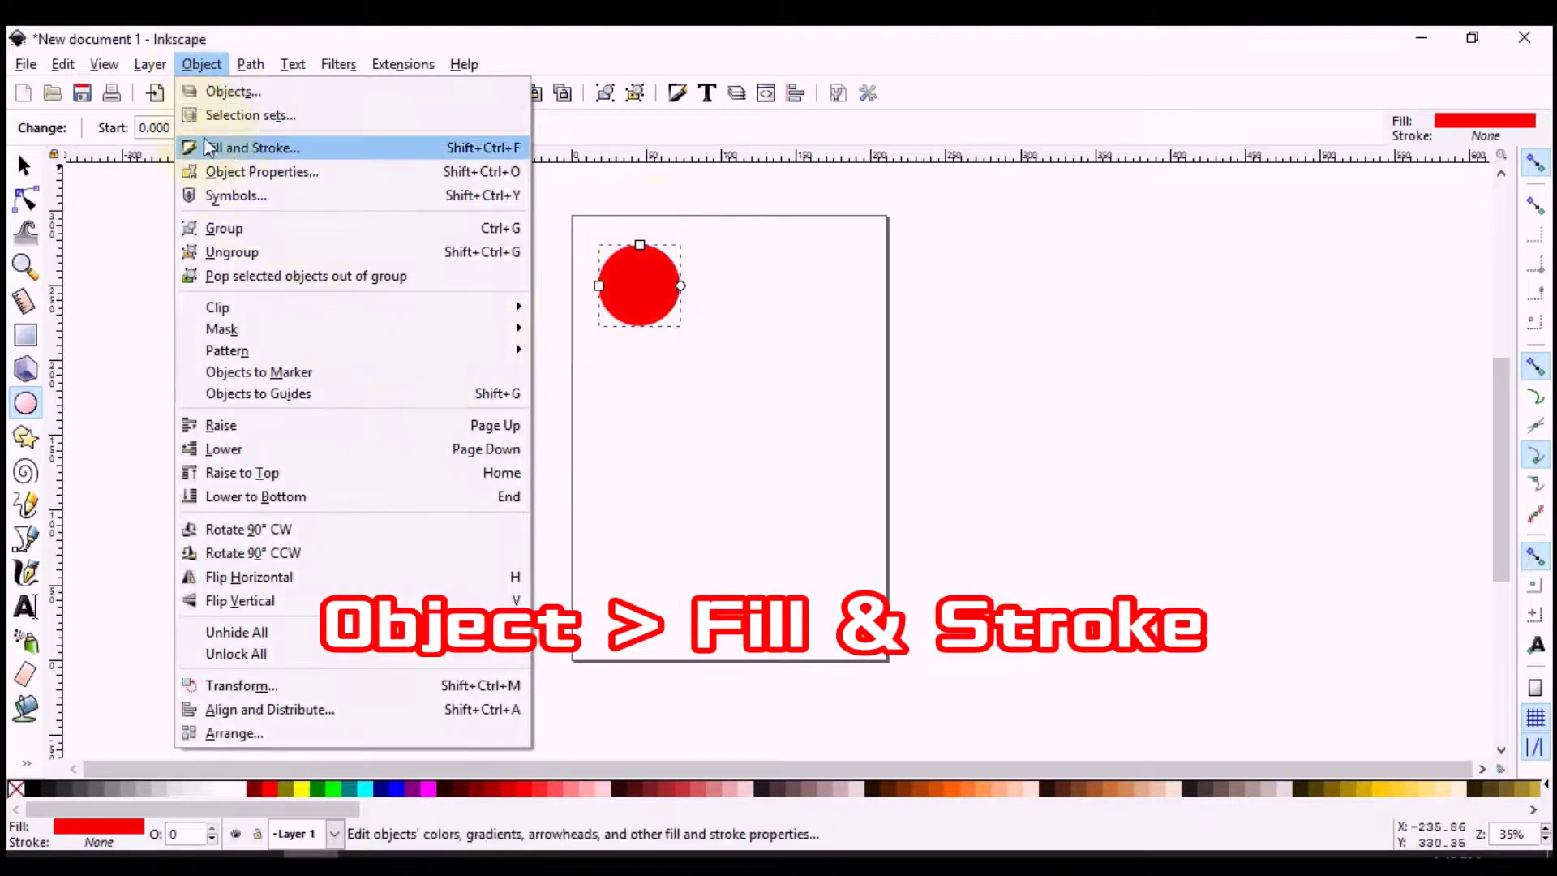
left_click(224, 150)
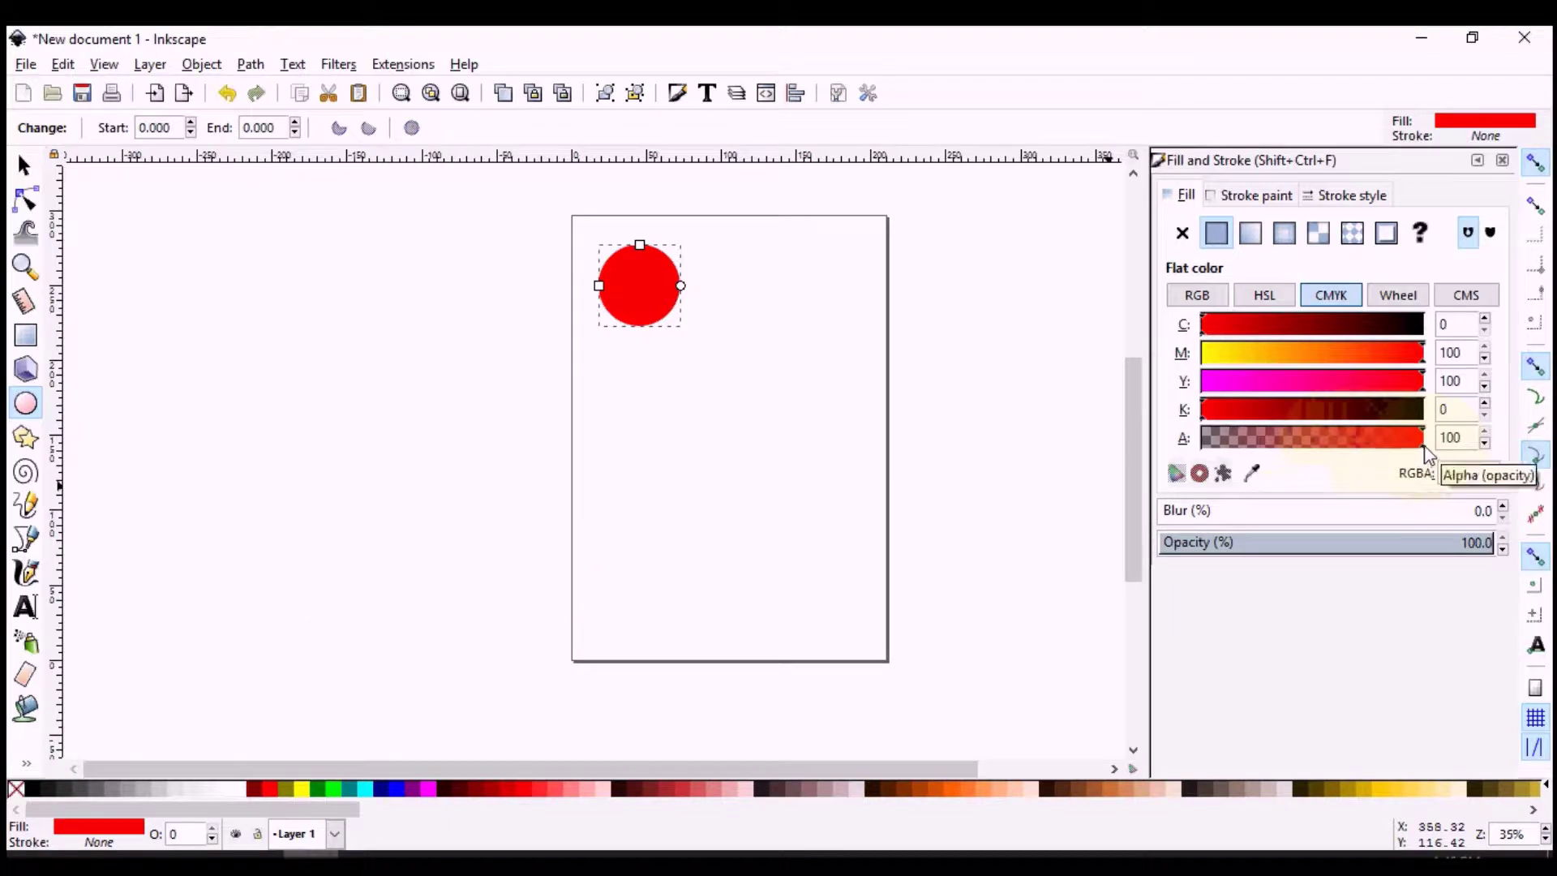
left_click_drag(1425, 438, 1176, 451)
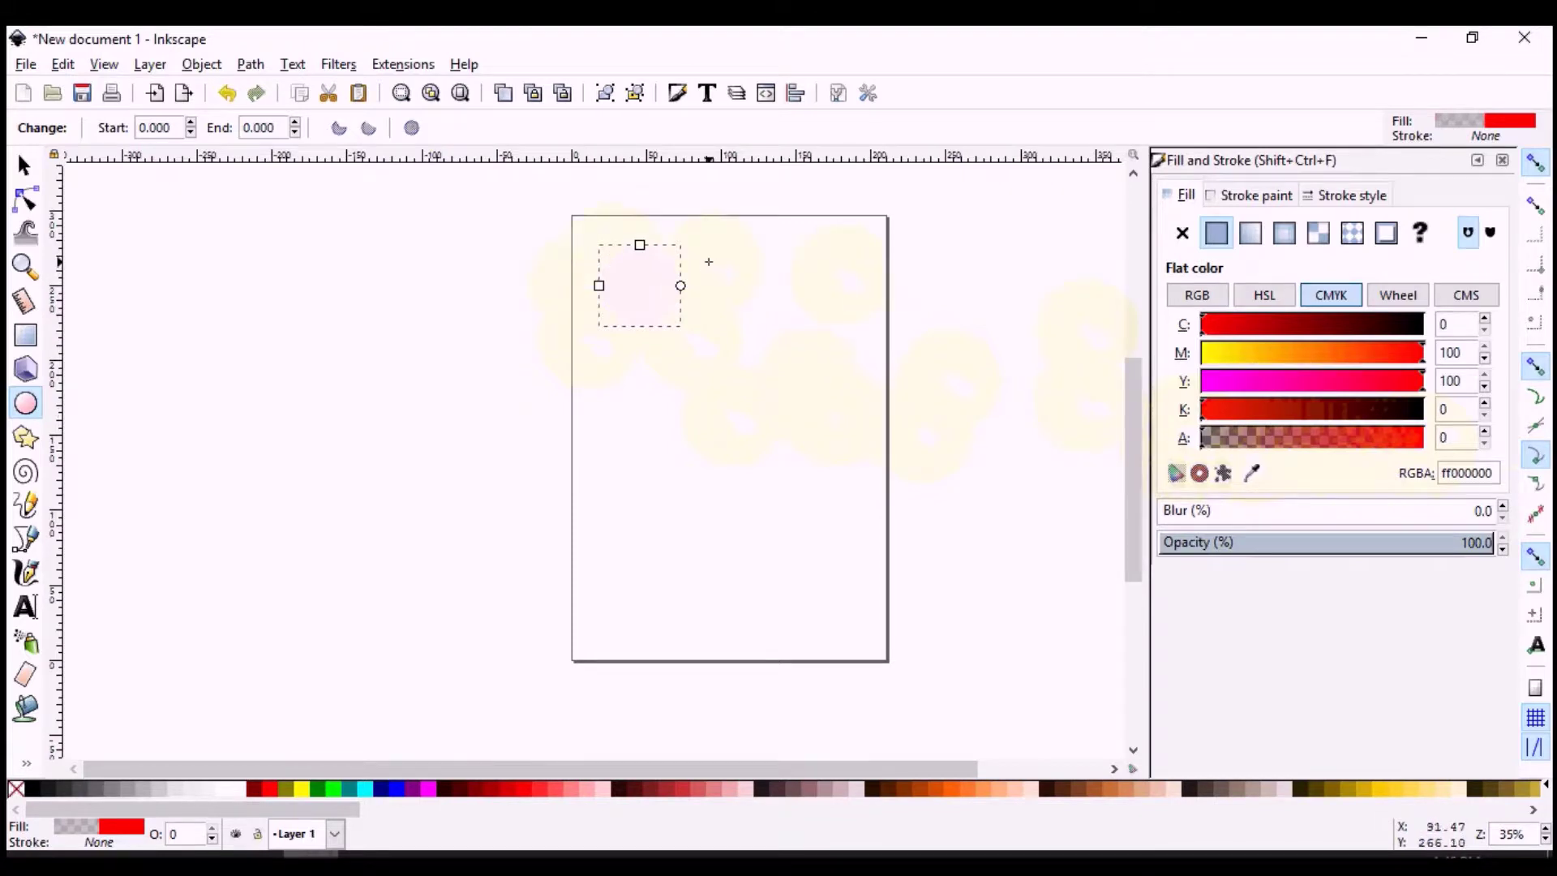
left_click_drag(1208, 454, 1453, 451)
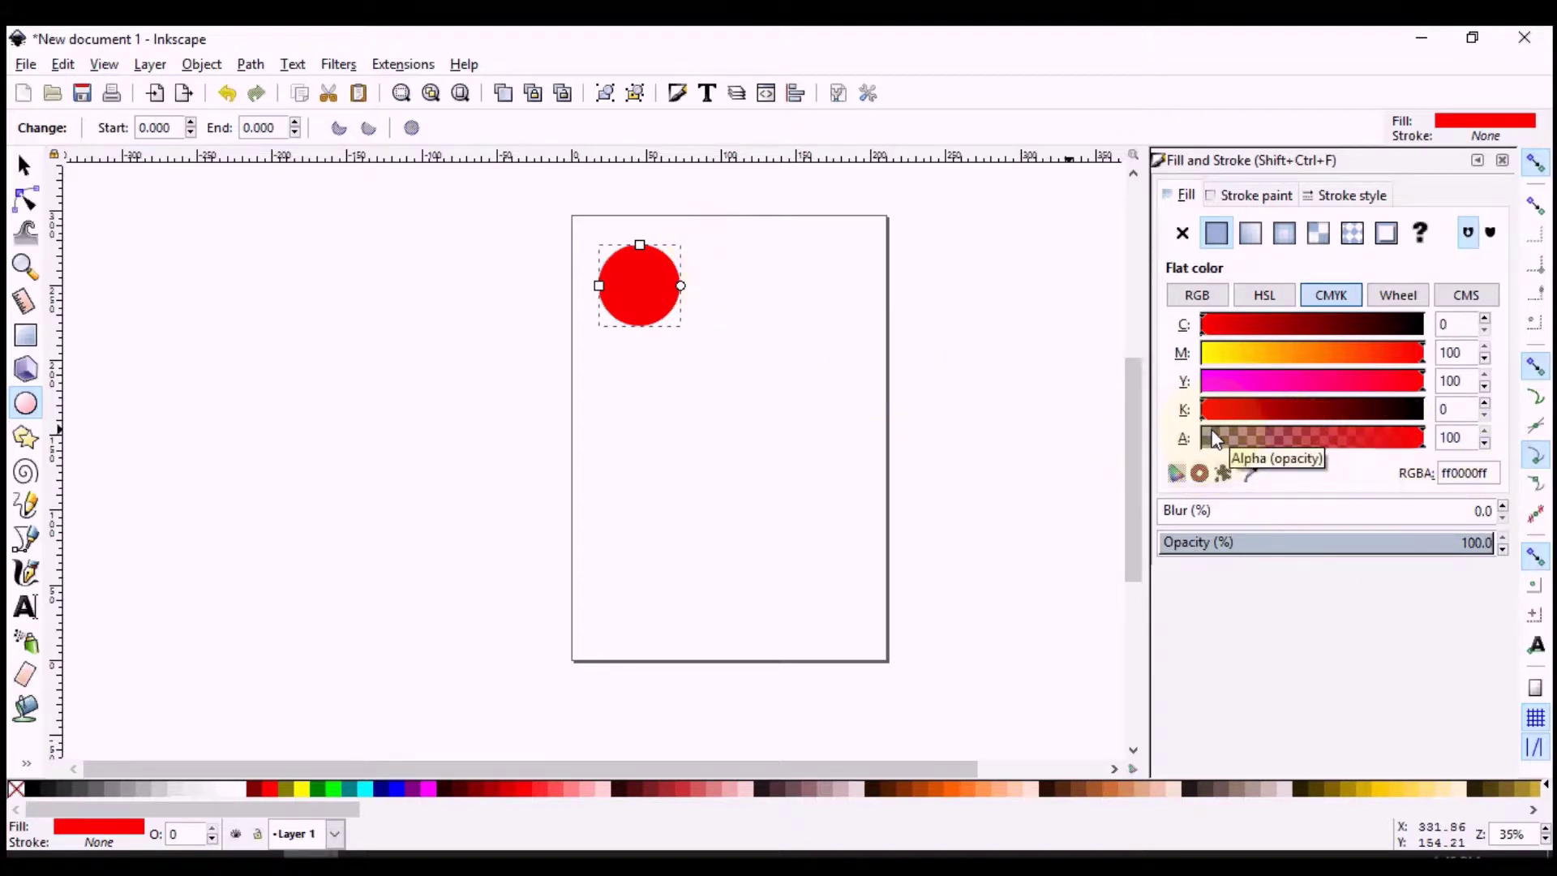
Step: Recolour the circle blue and draw a blue square to its right
left_click(25, 337)
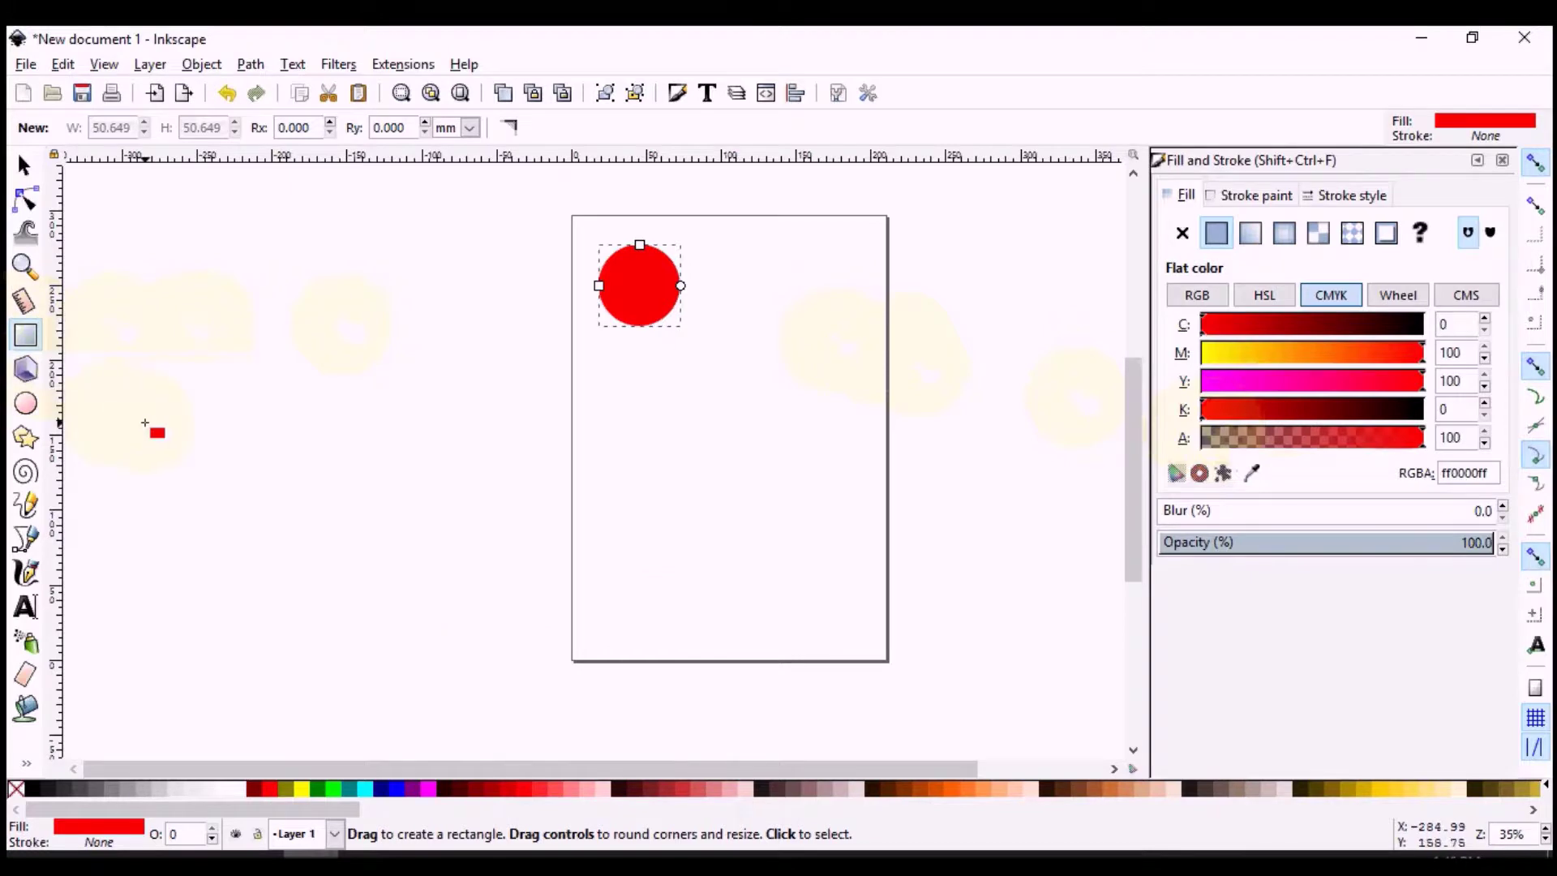
left_click(402, 791)
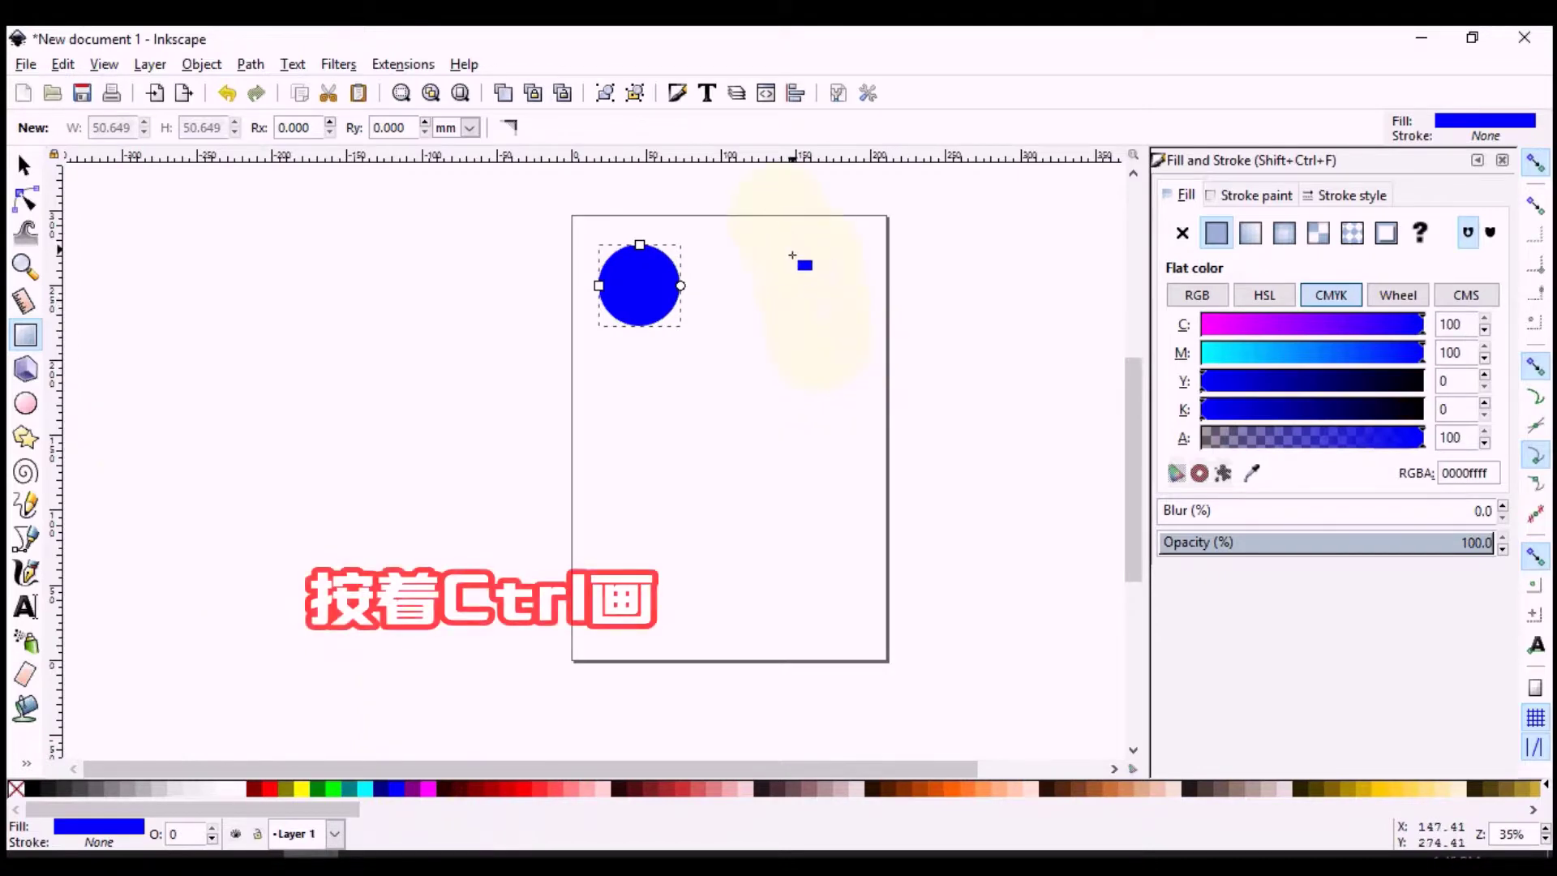
left_click_drag(738, 248, 815, 331)
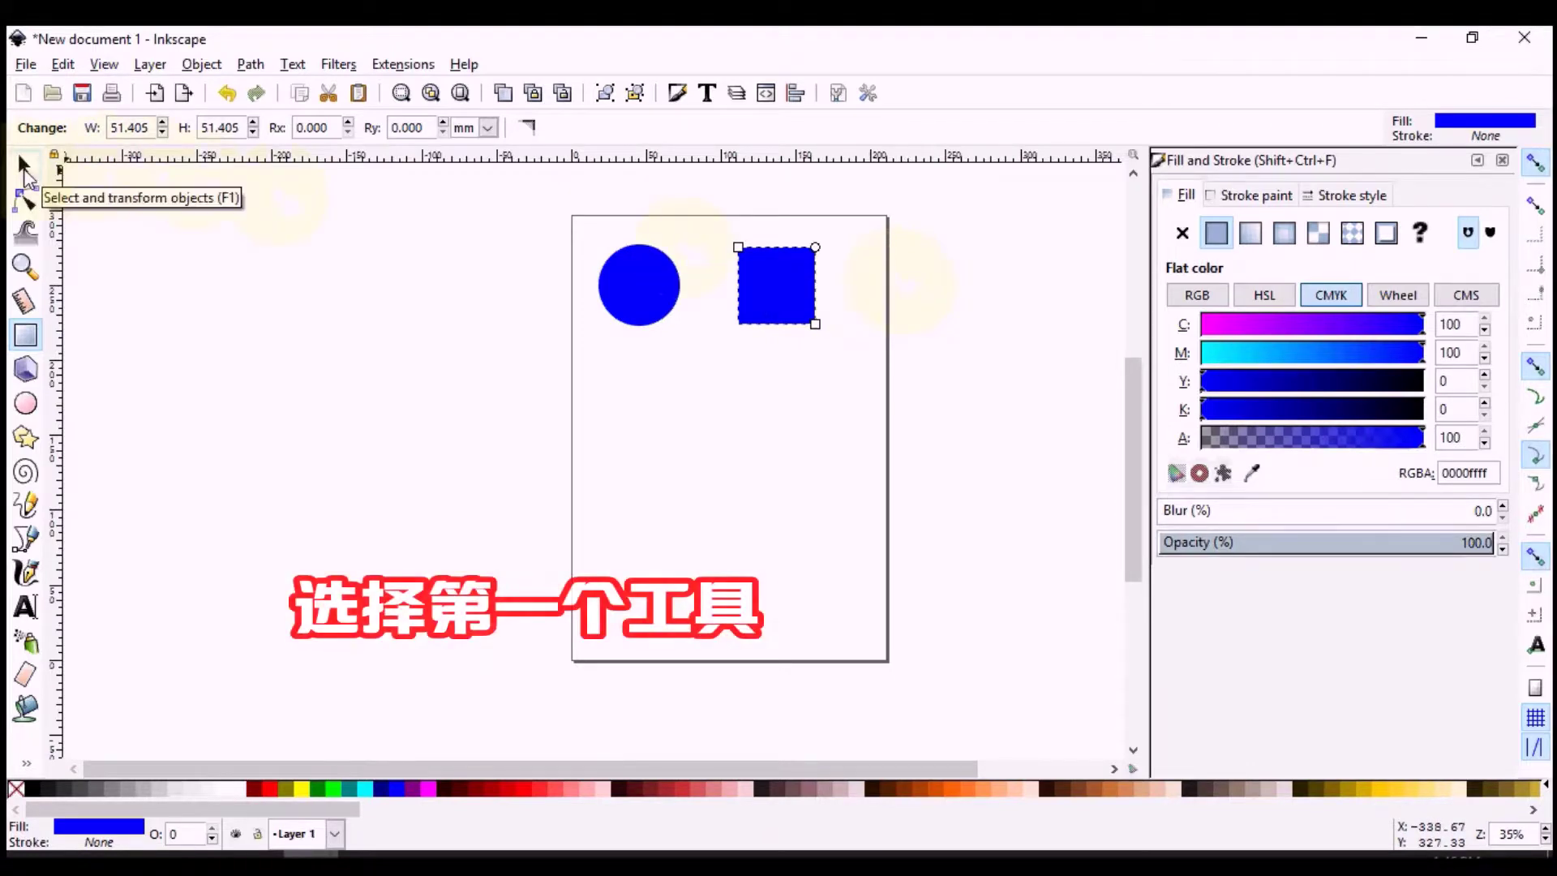
left_click(24, 168)
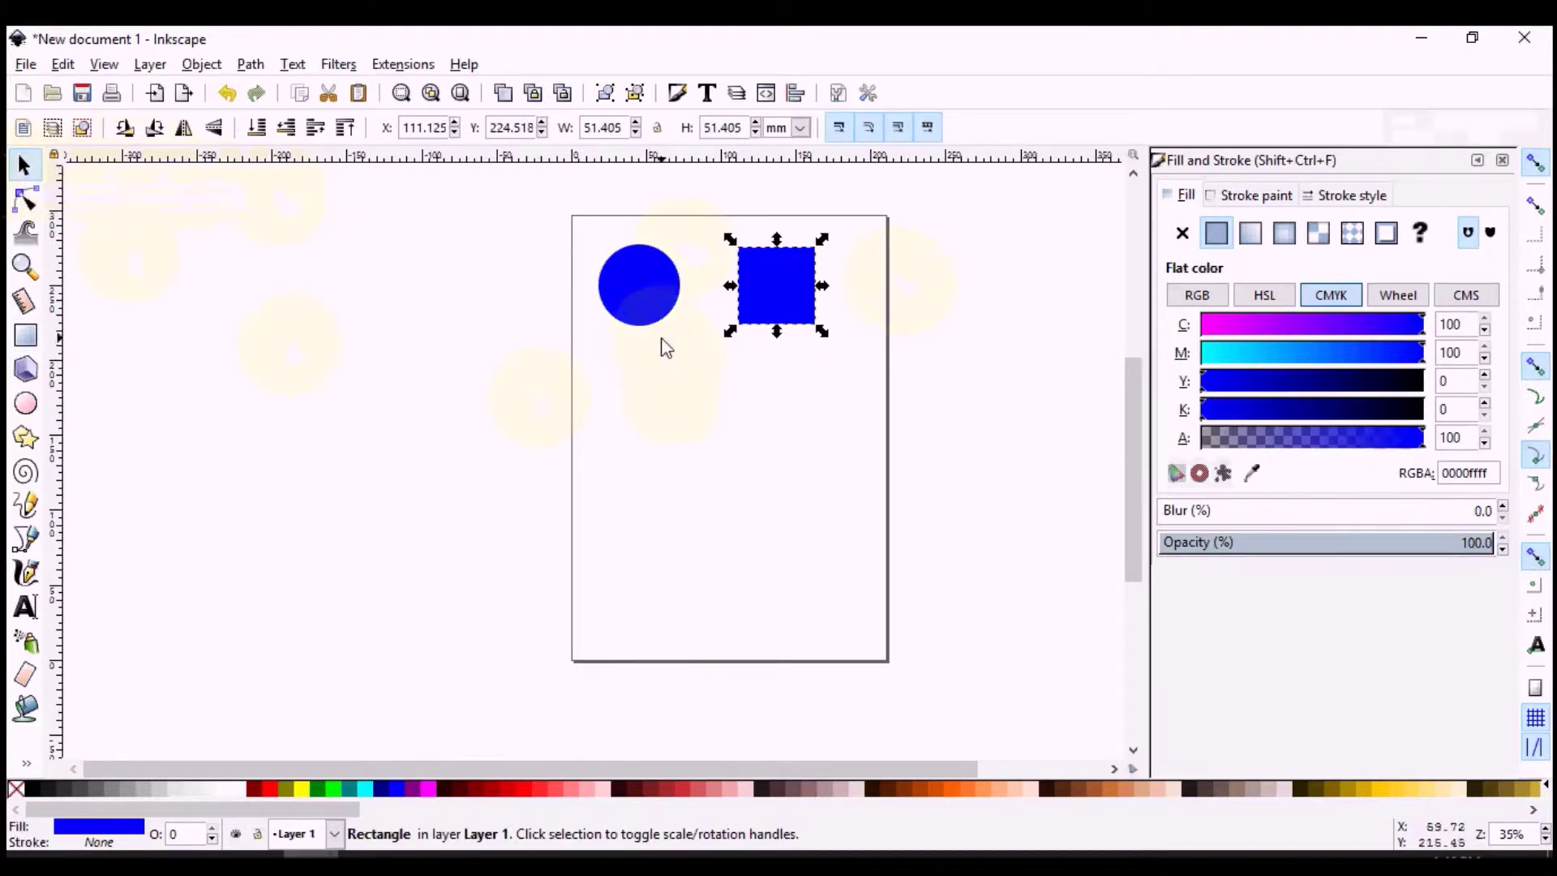
Step: Duplicate the blue circle and move the copy straight down below the original
left_click(642, 292)
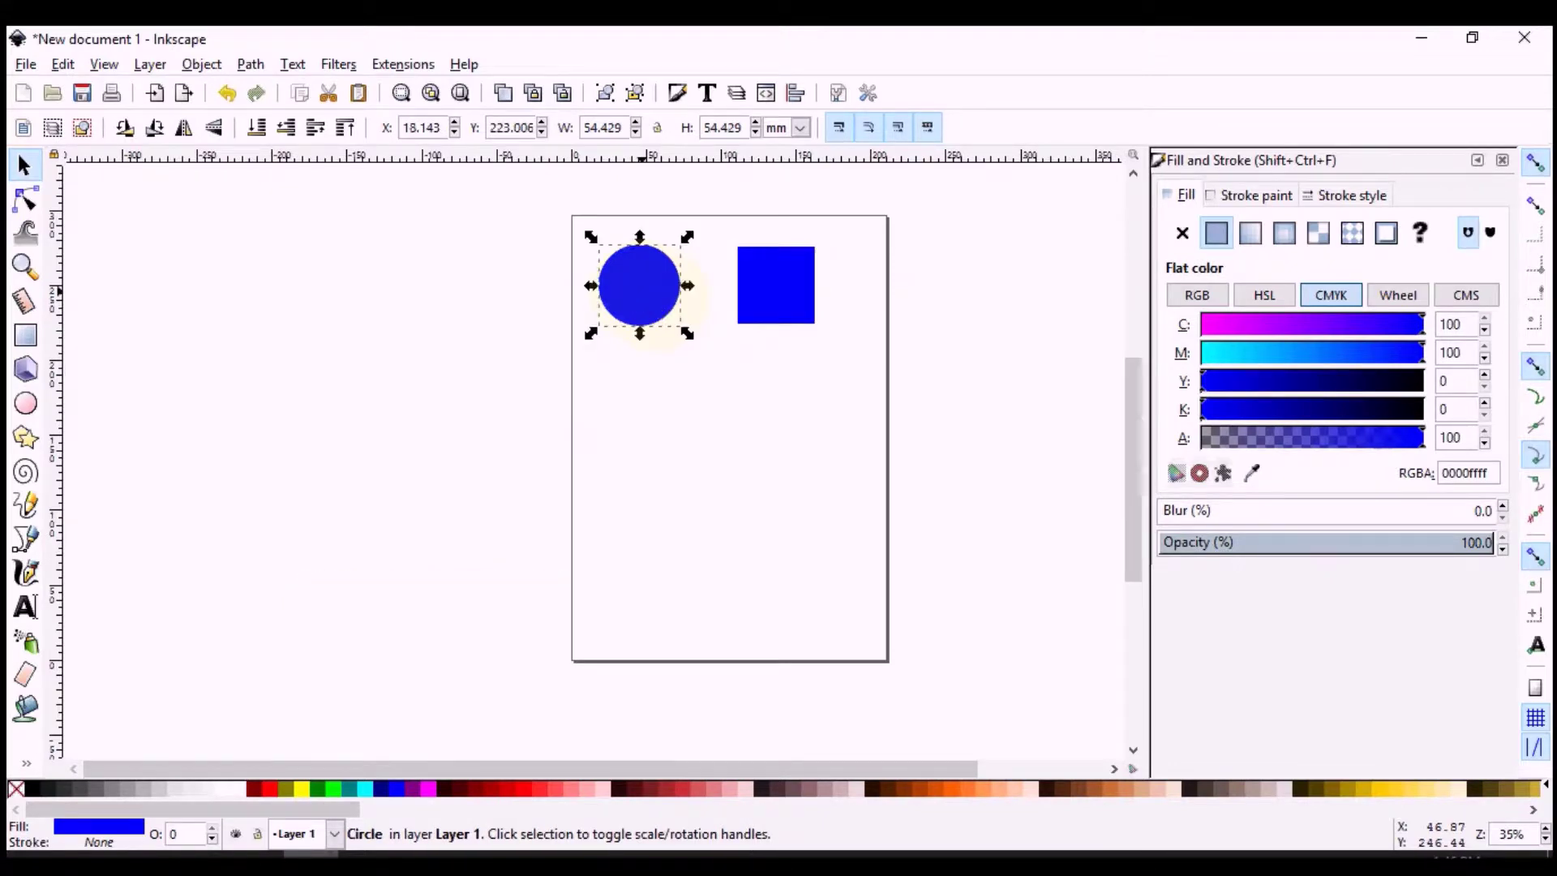
key("ctrl+d")
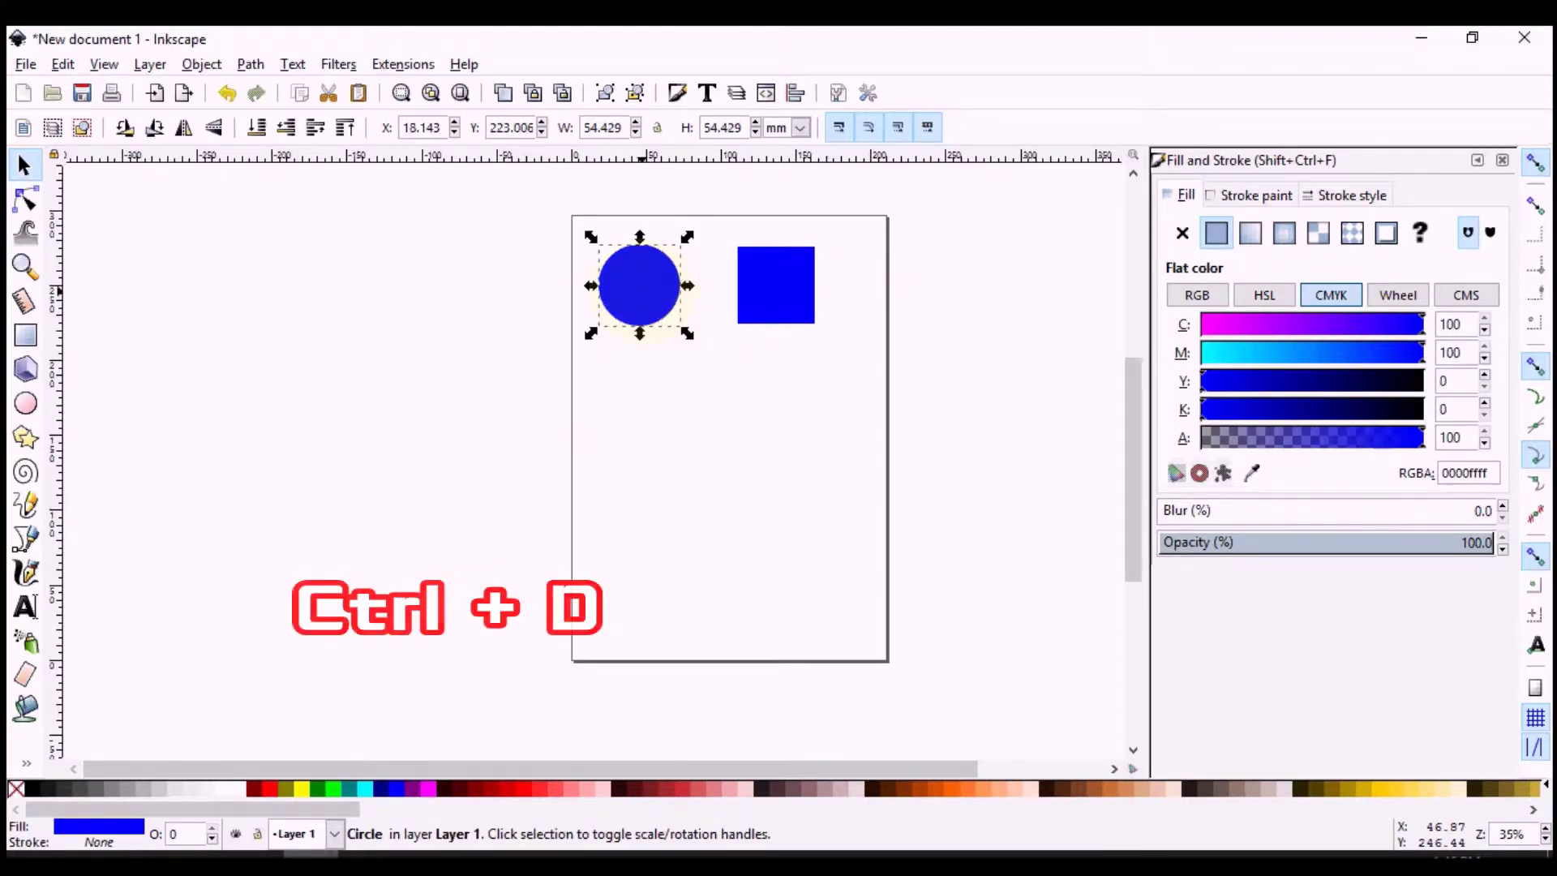
key("ctrl")
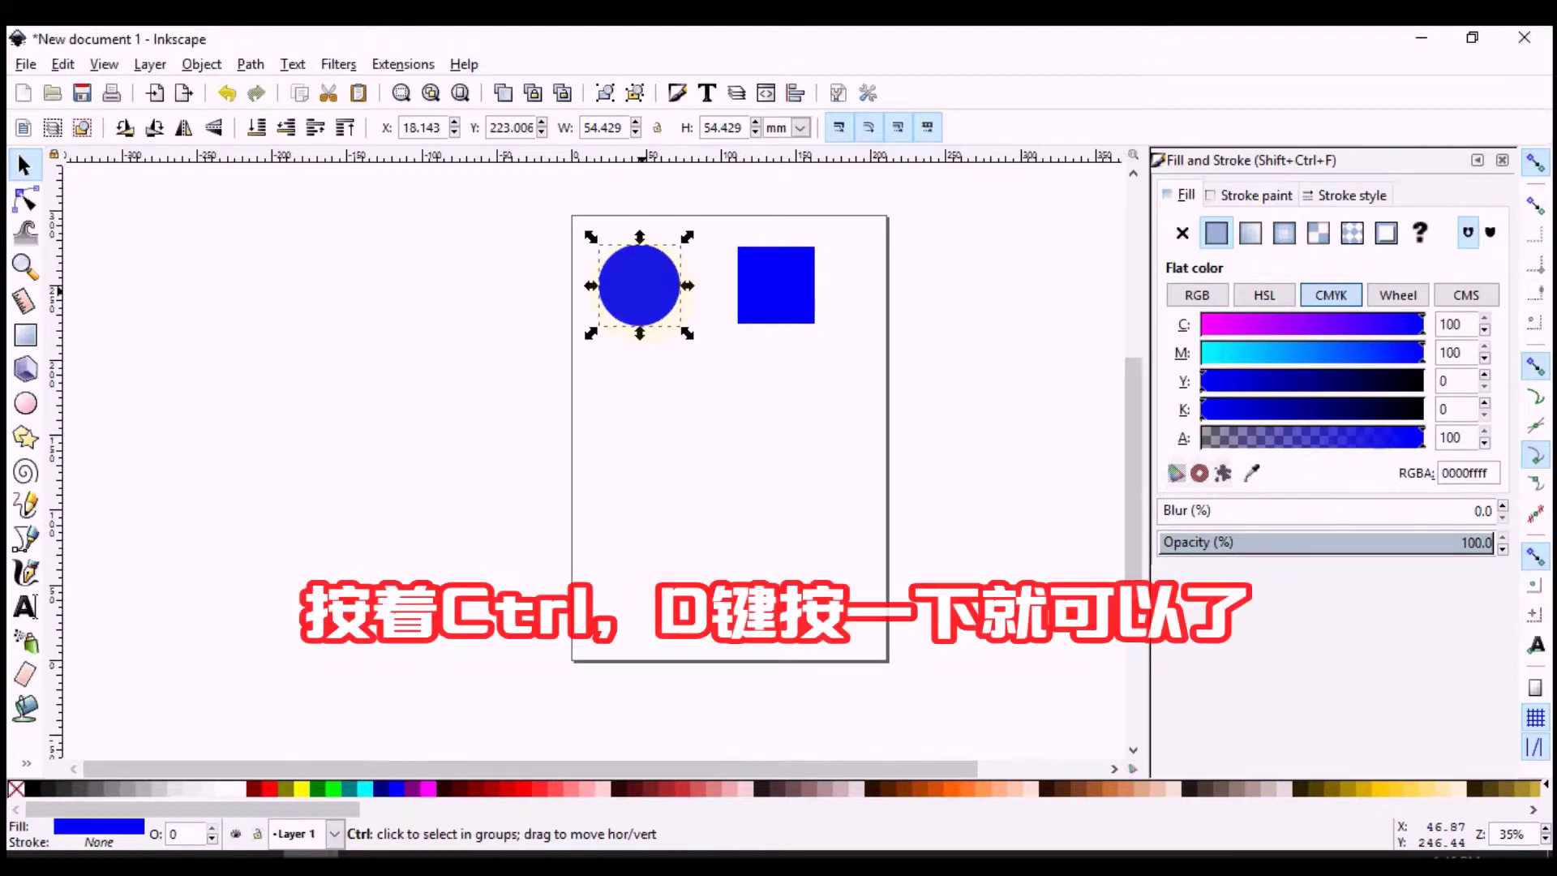
key("ctrl+d")
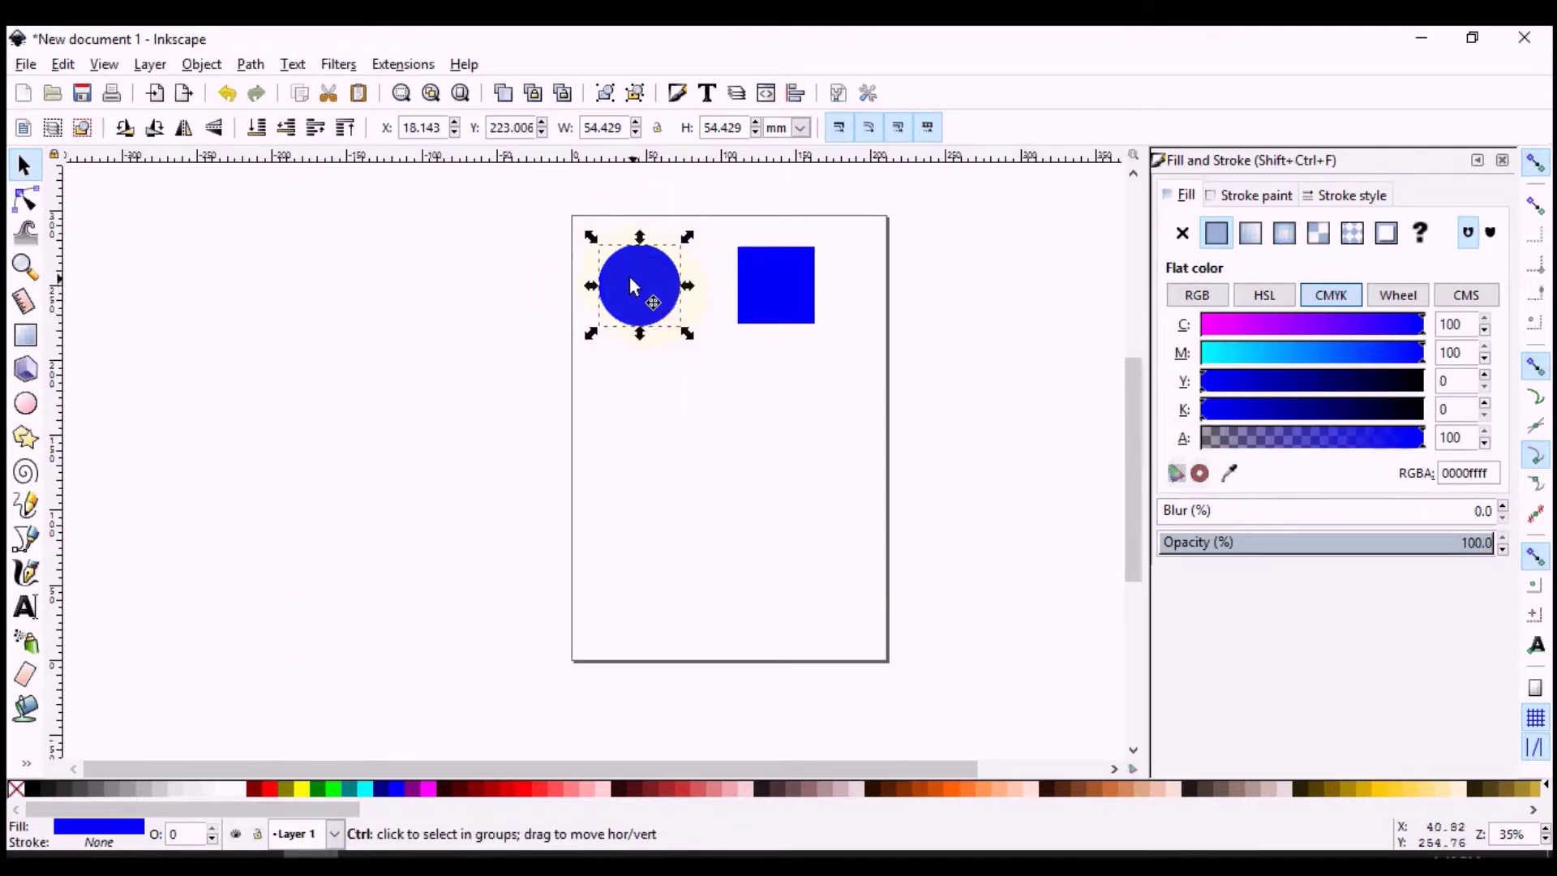
left_click_drag(657, 297, 643, 385)
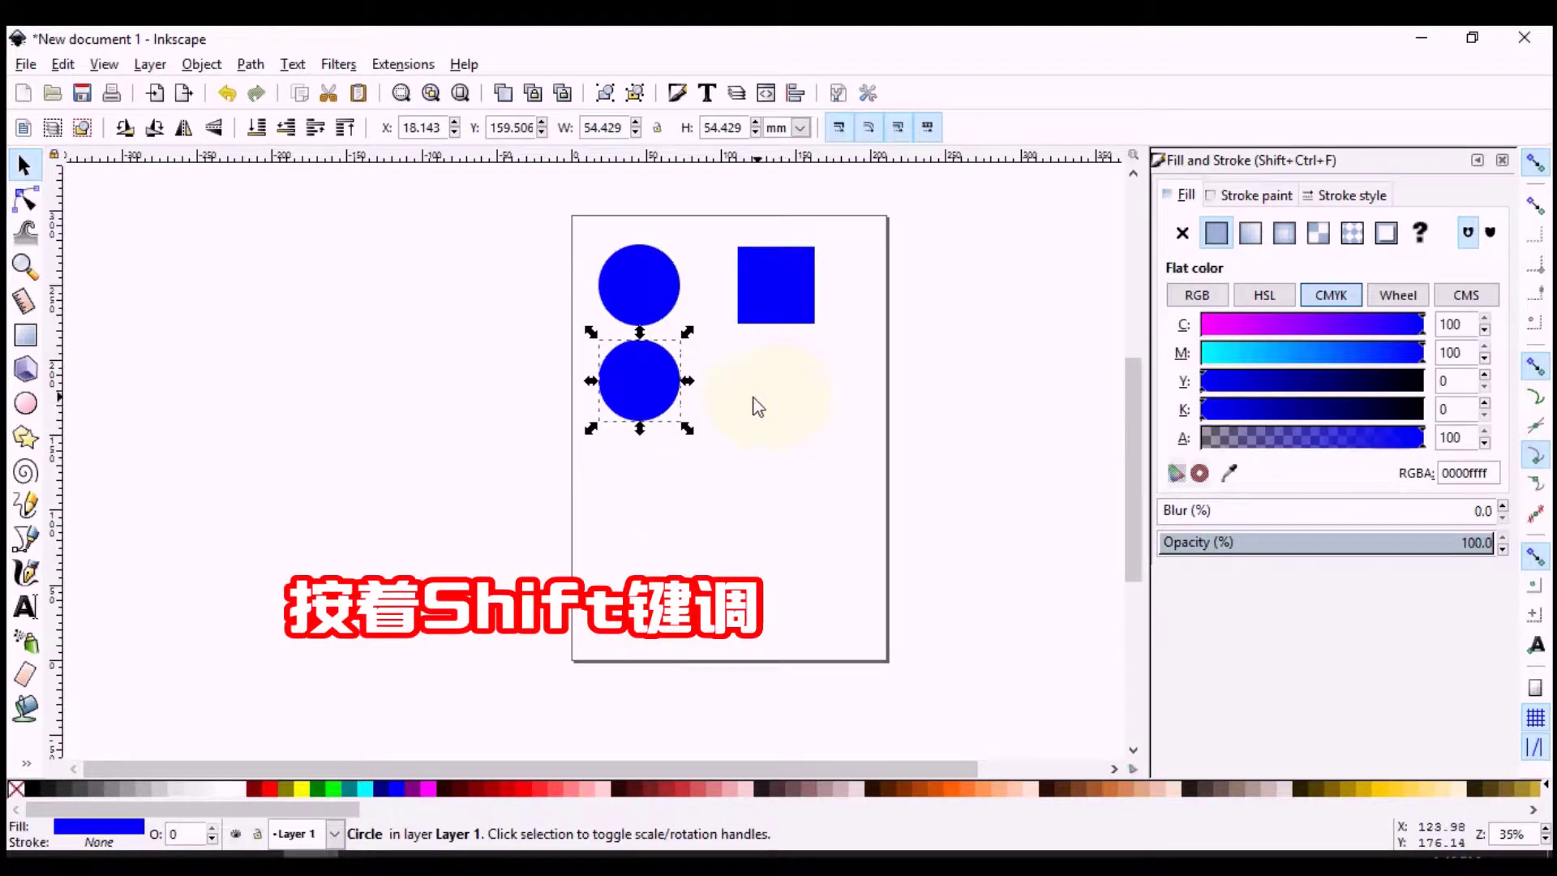
key("shift")
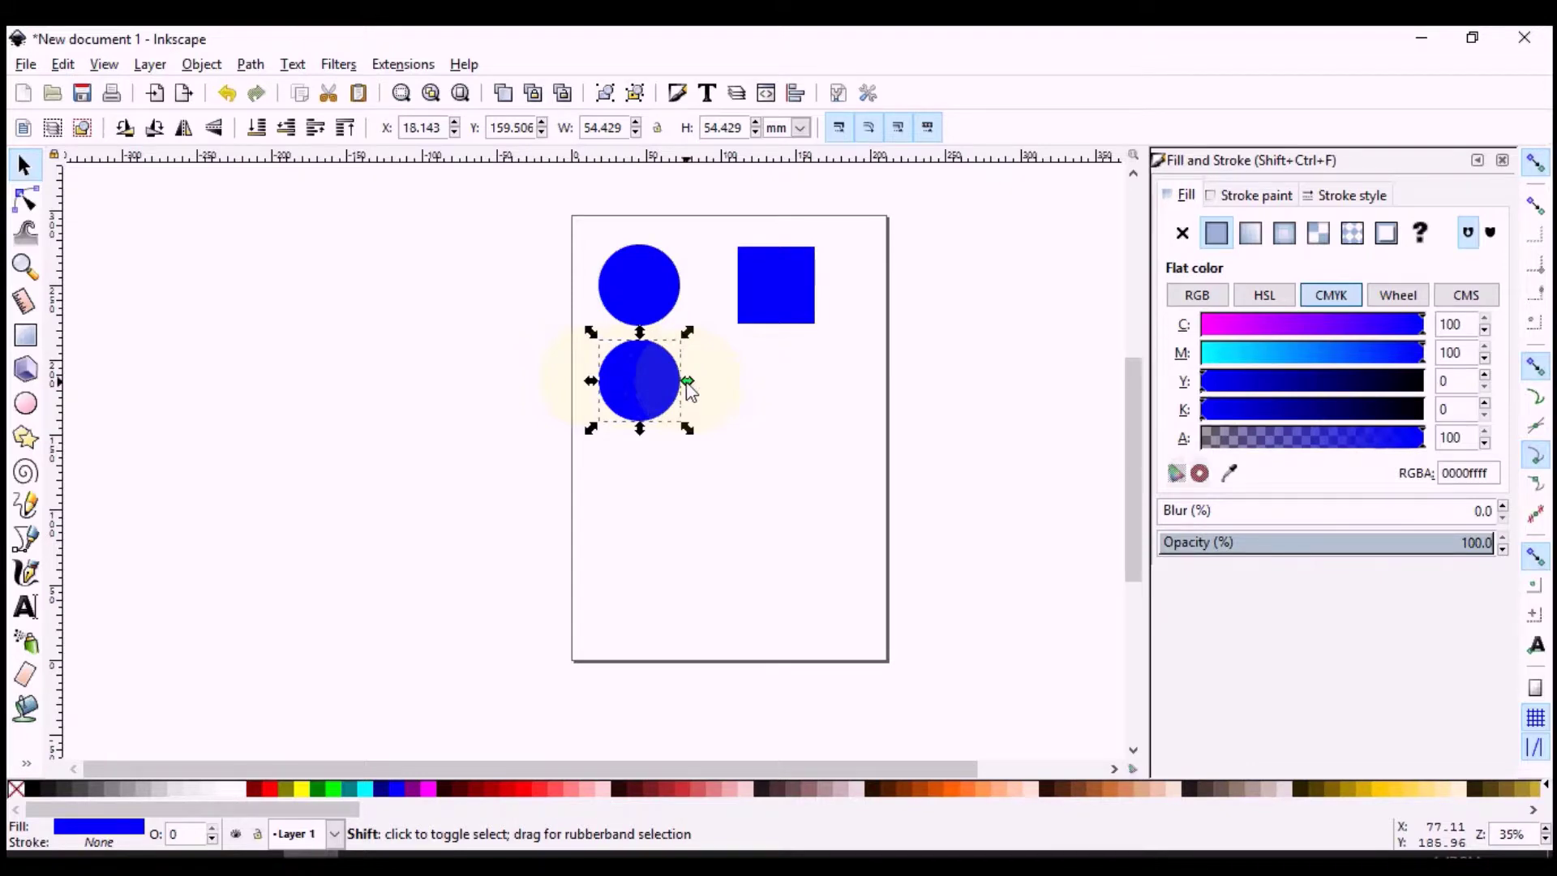
Step: Shift-drag a side handle to narrow the lower circle copy into a tall oval
left_click_drag(687, 381, 674, 381)
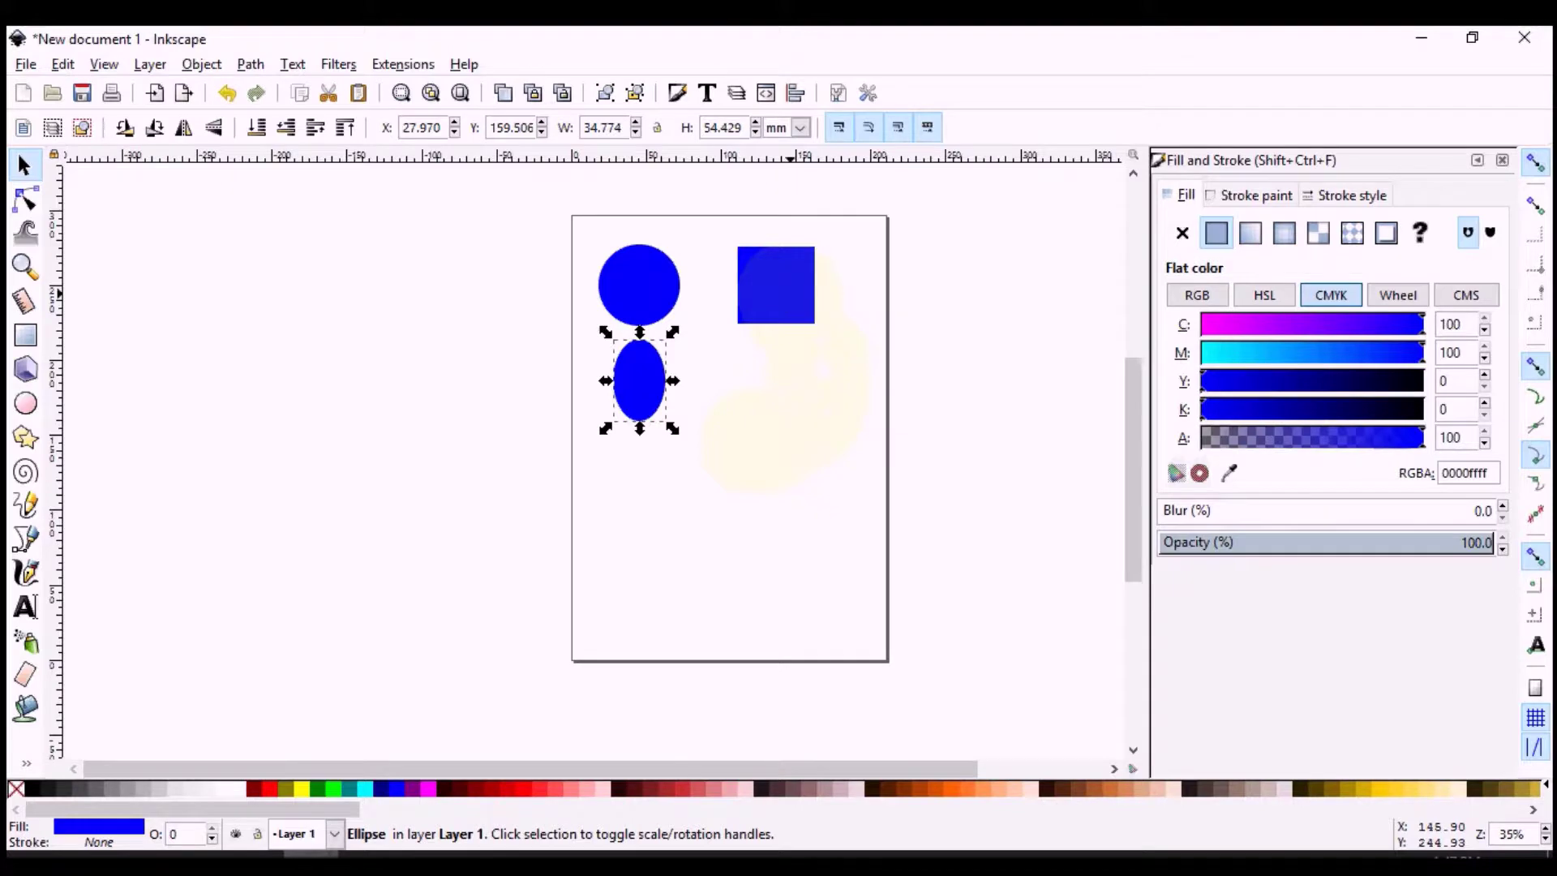
left_click(807, 296)
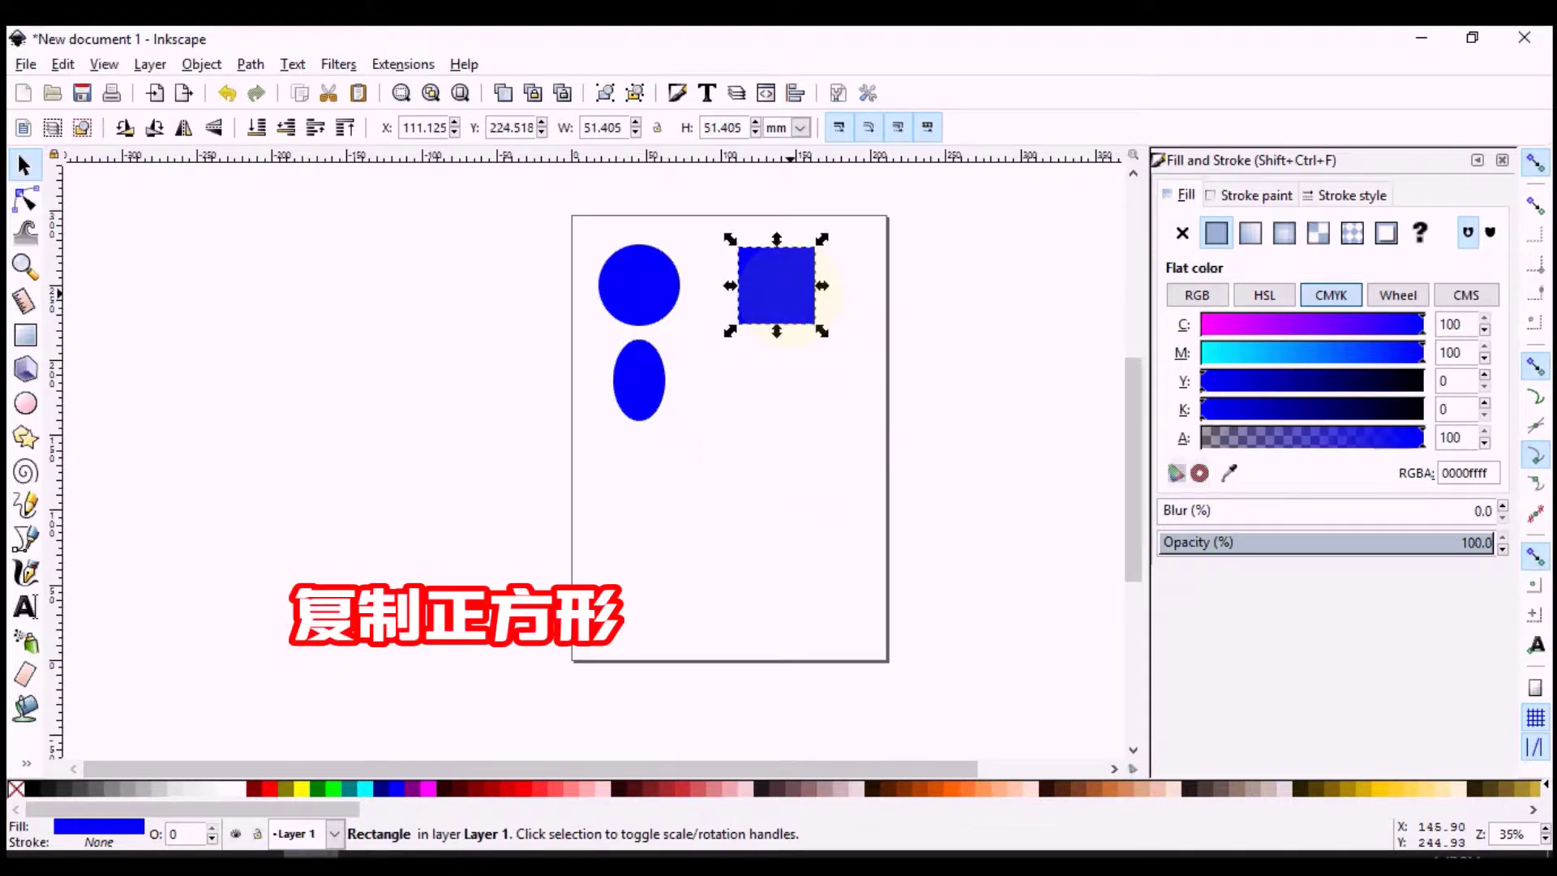
Step: Duplicate the blue square, move the copy straight below it, and rotate it into a diamond
key("ctrl+d")
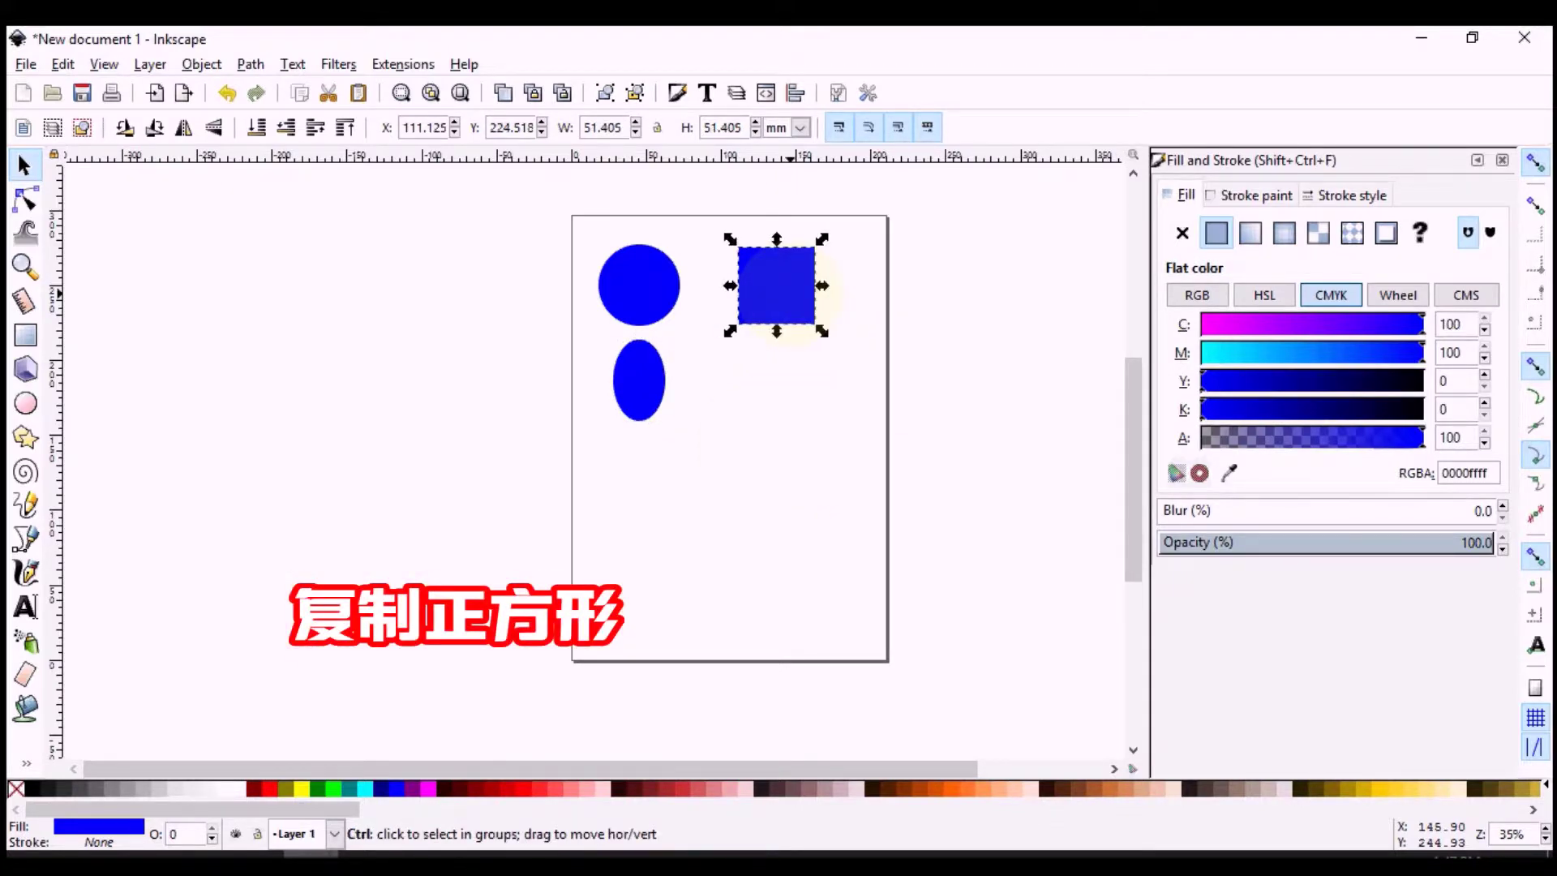
left_click(811, 300)
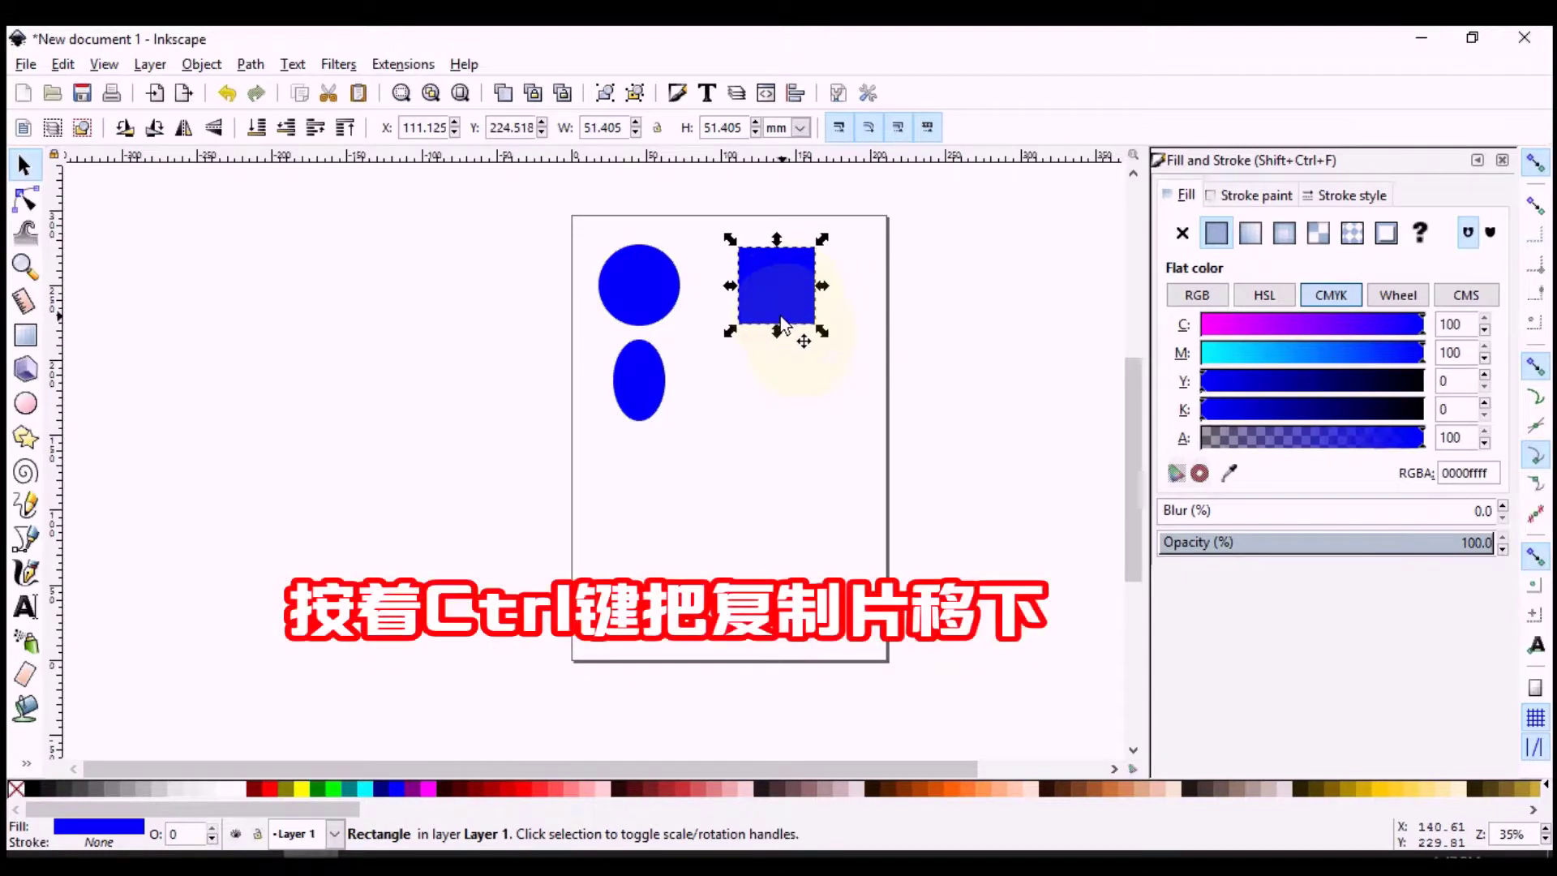
key("ctrl")
left_click_drag(780, 288, 781, 386)
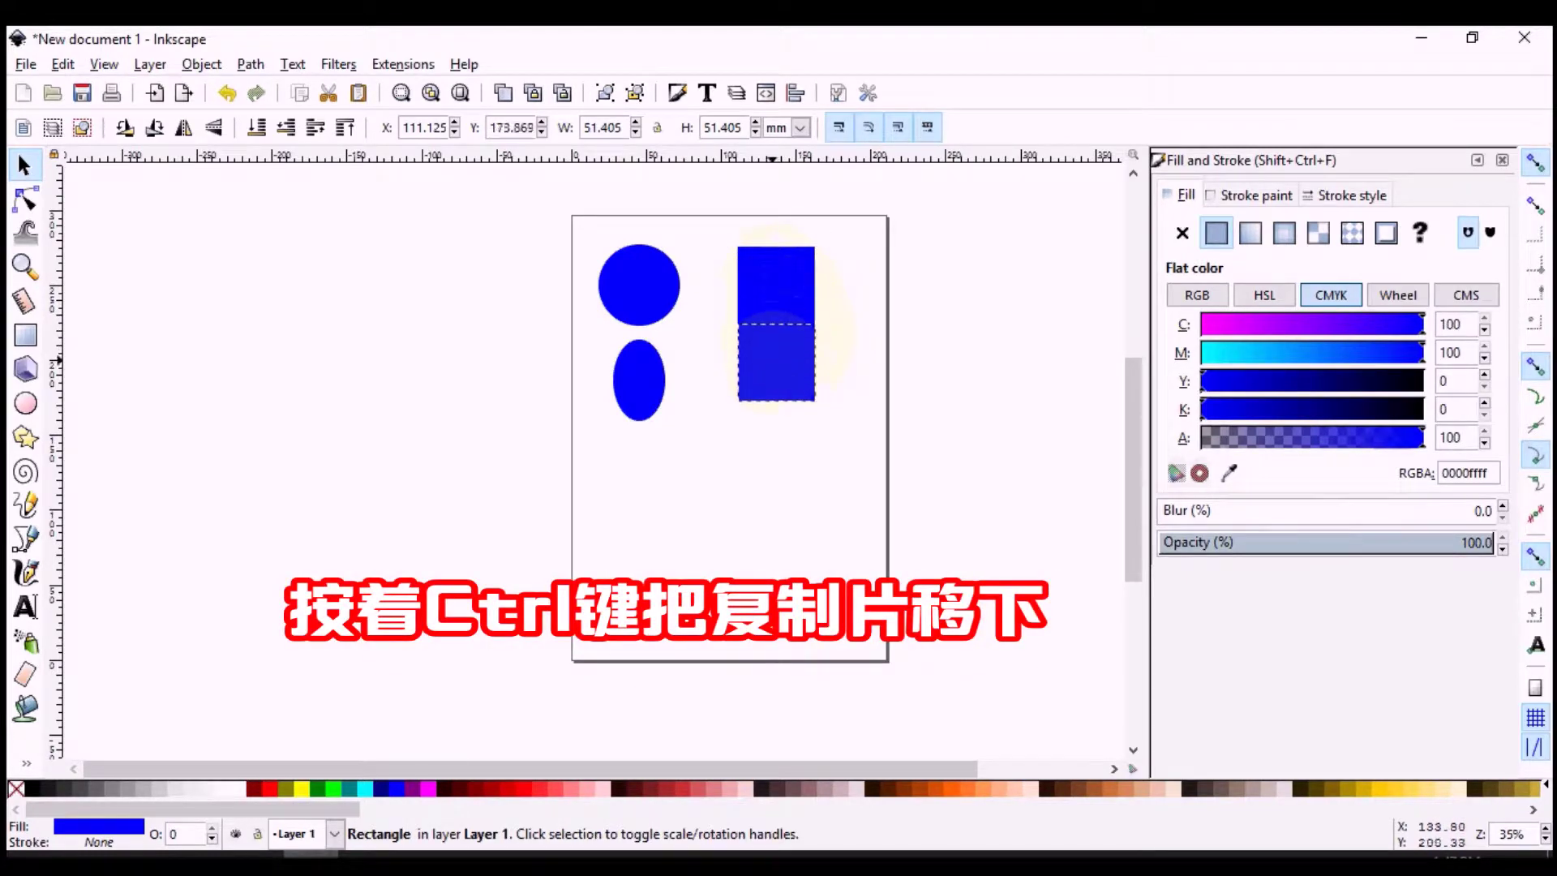
left_click_drag(776, 382, 776, 388)
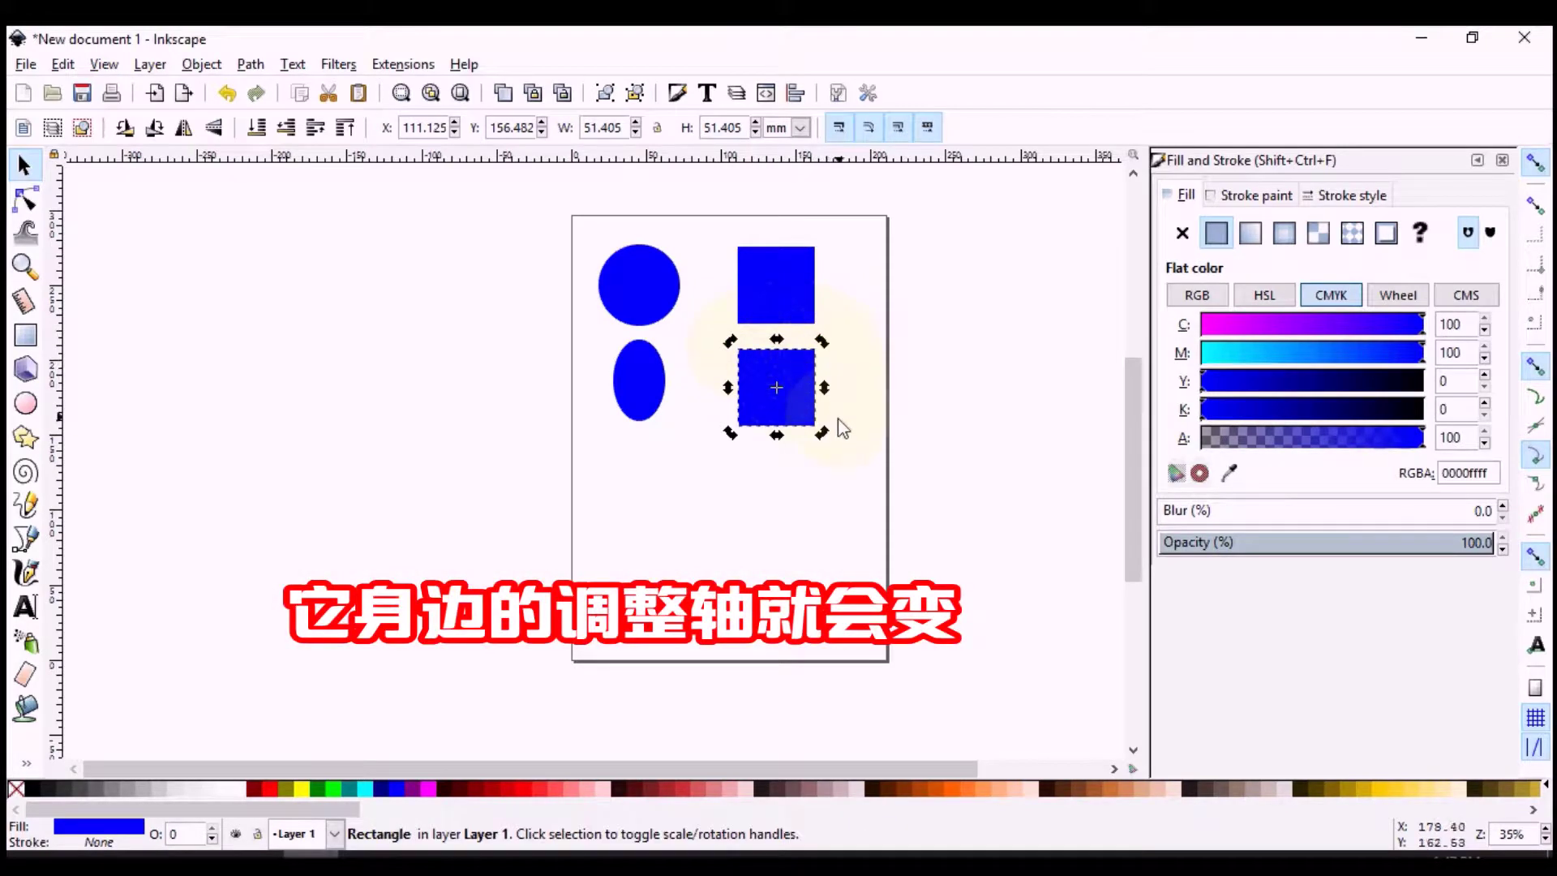
left_click(753, 376)
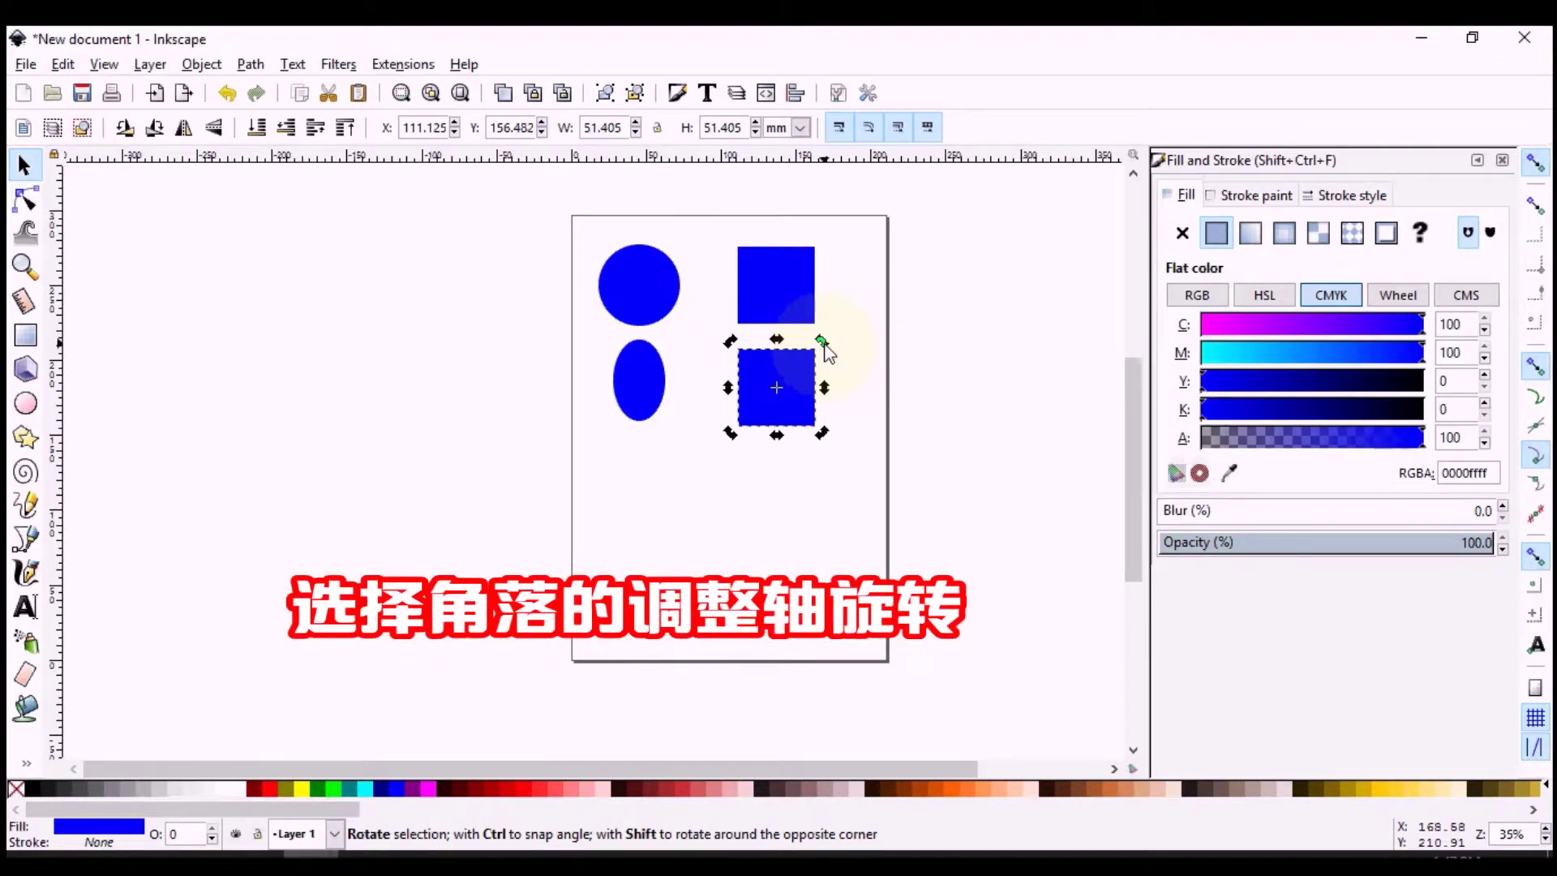
left_click_drag(822, 340, 839, 383)
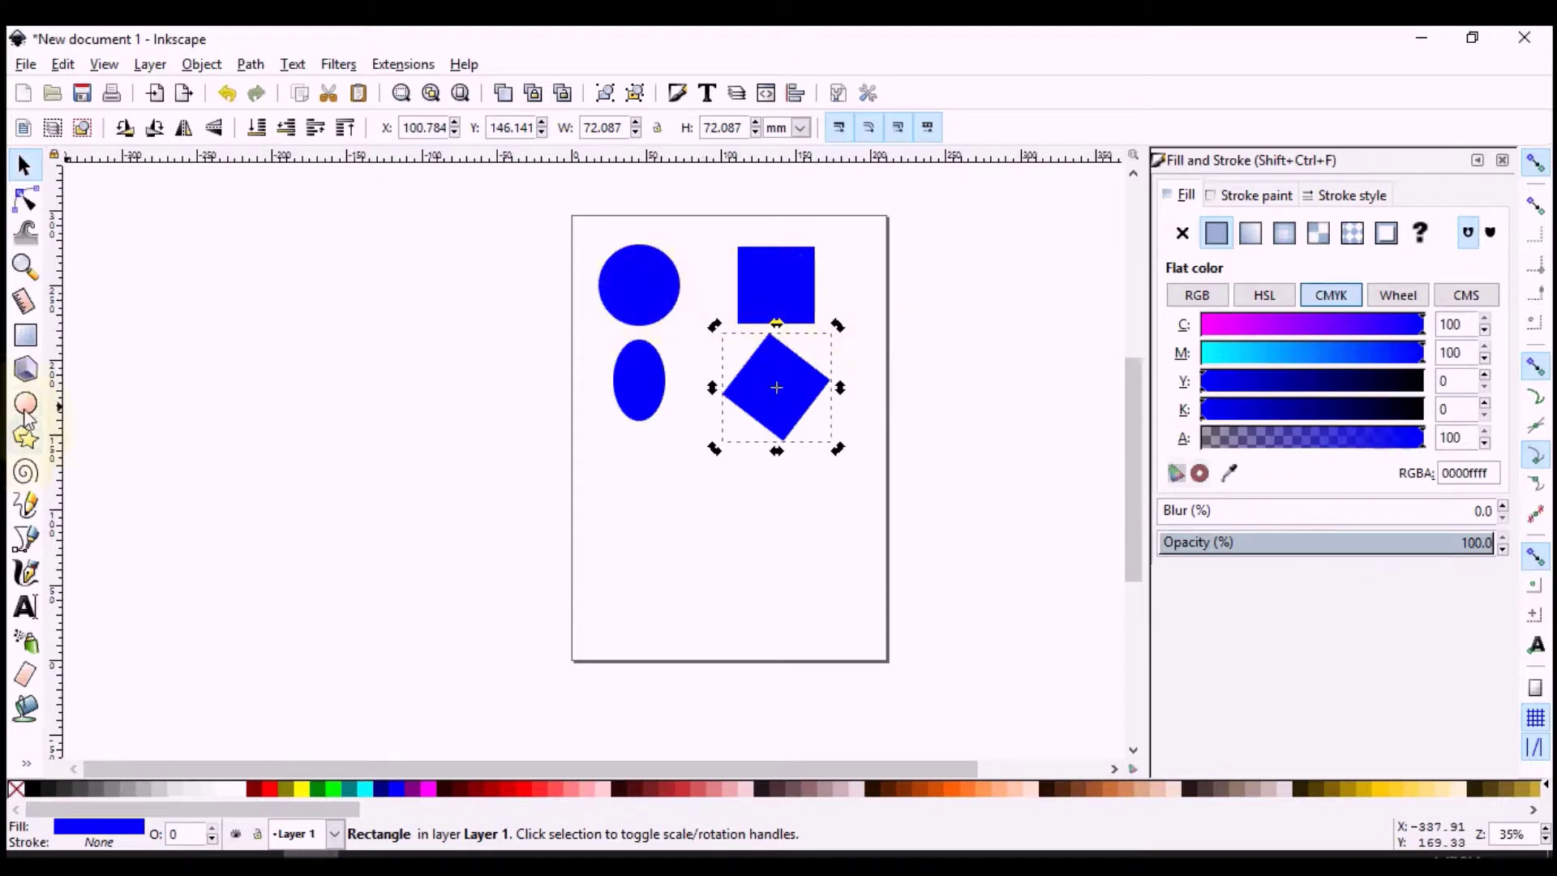
Step: Select the original top blue circle
left_click(650, 280)
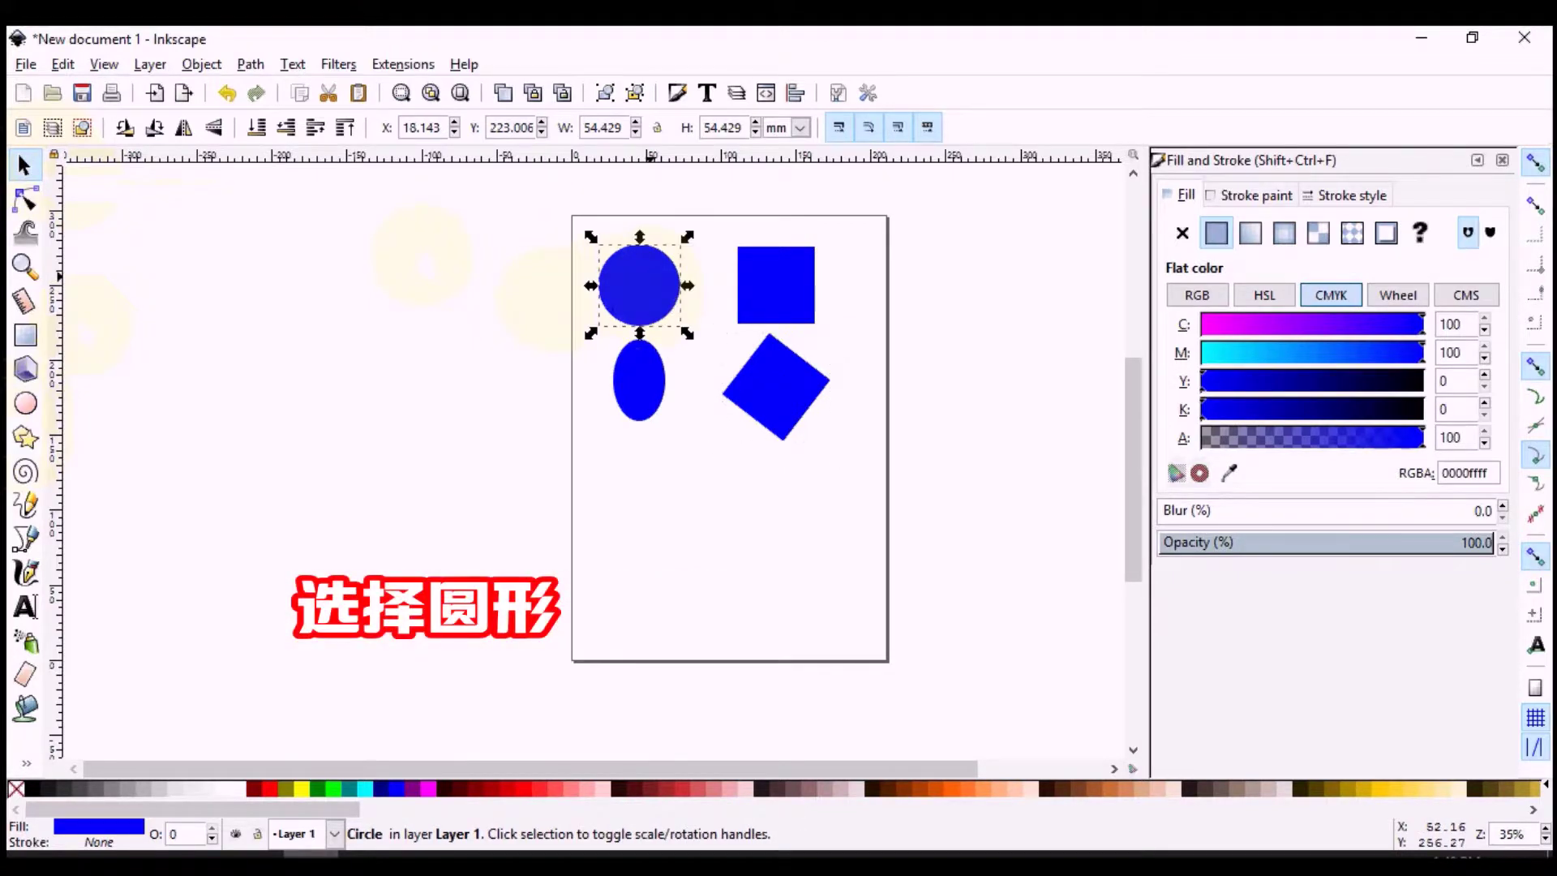
Step: Duplicate the top circle and place the copy below the ellipse in the left column
key("ctrl+d")
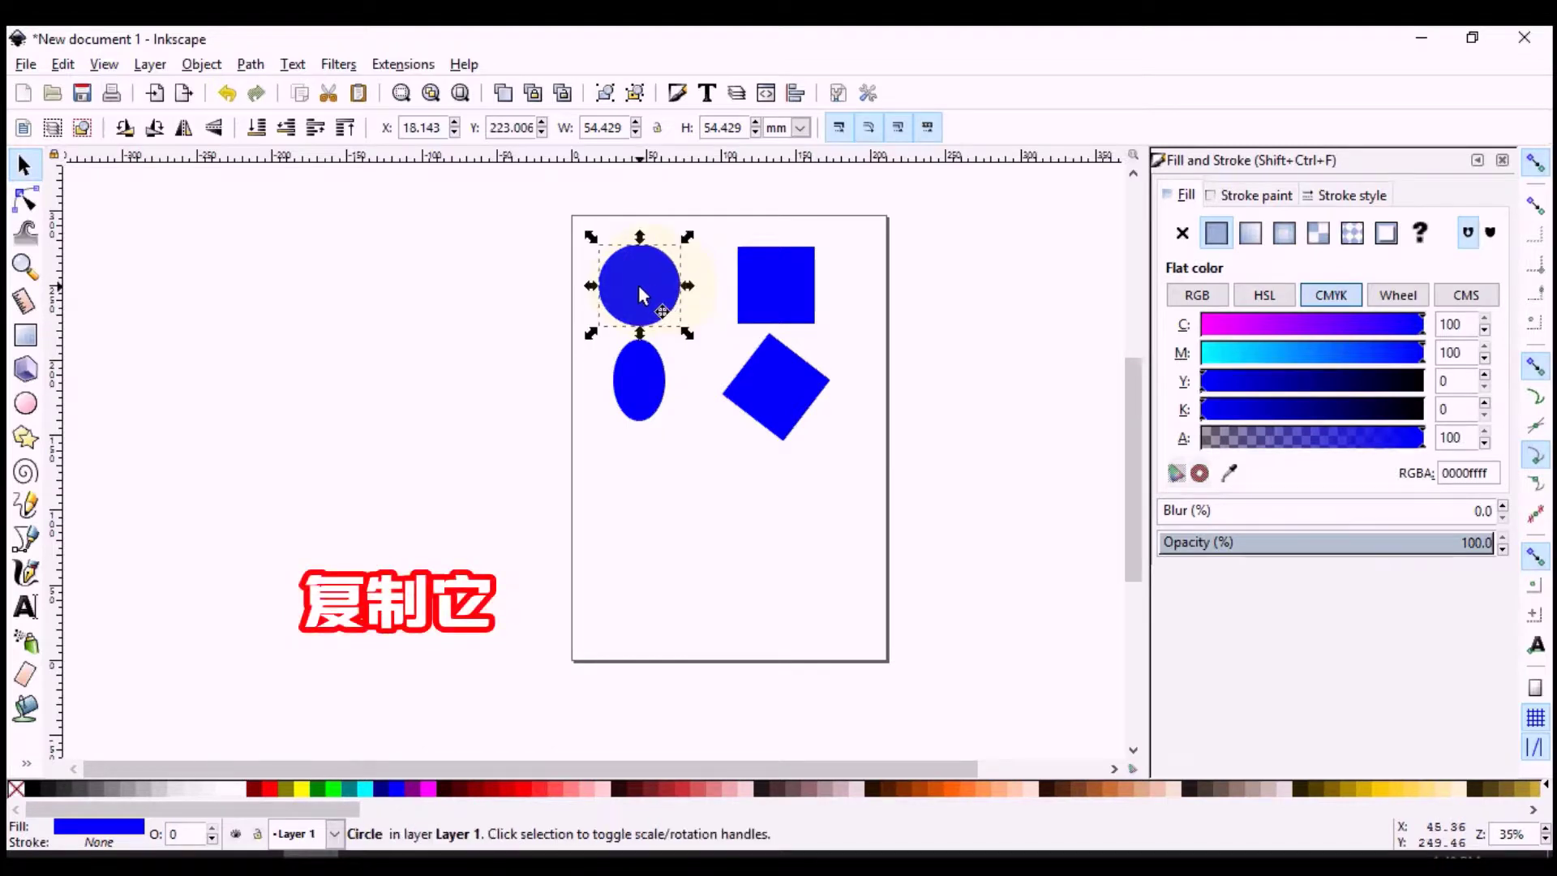
left_click_drag(655, 292, 654, 362, "ctrl")
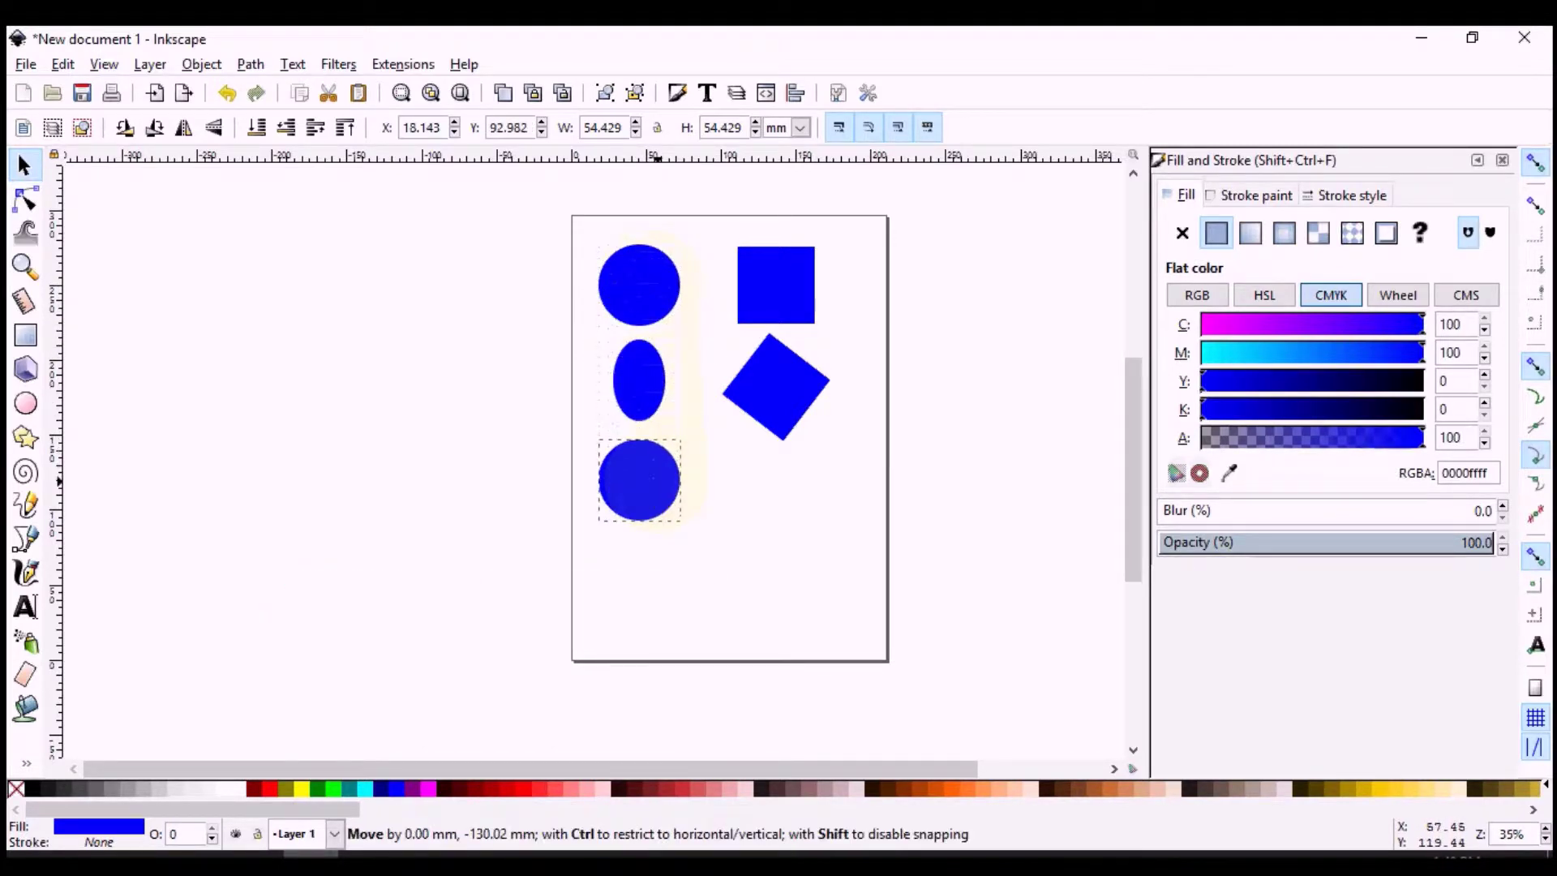
left_click_drag(673, 383, 674, 508, "ctrl")
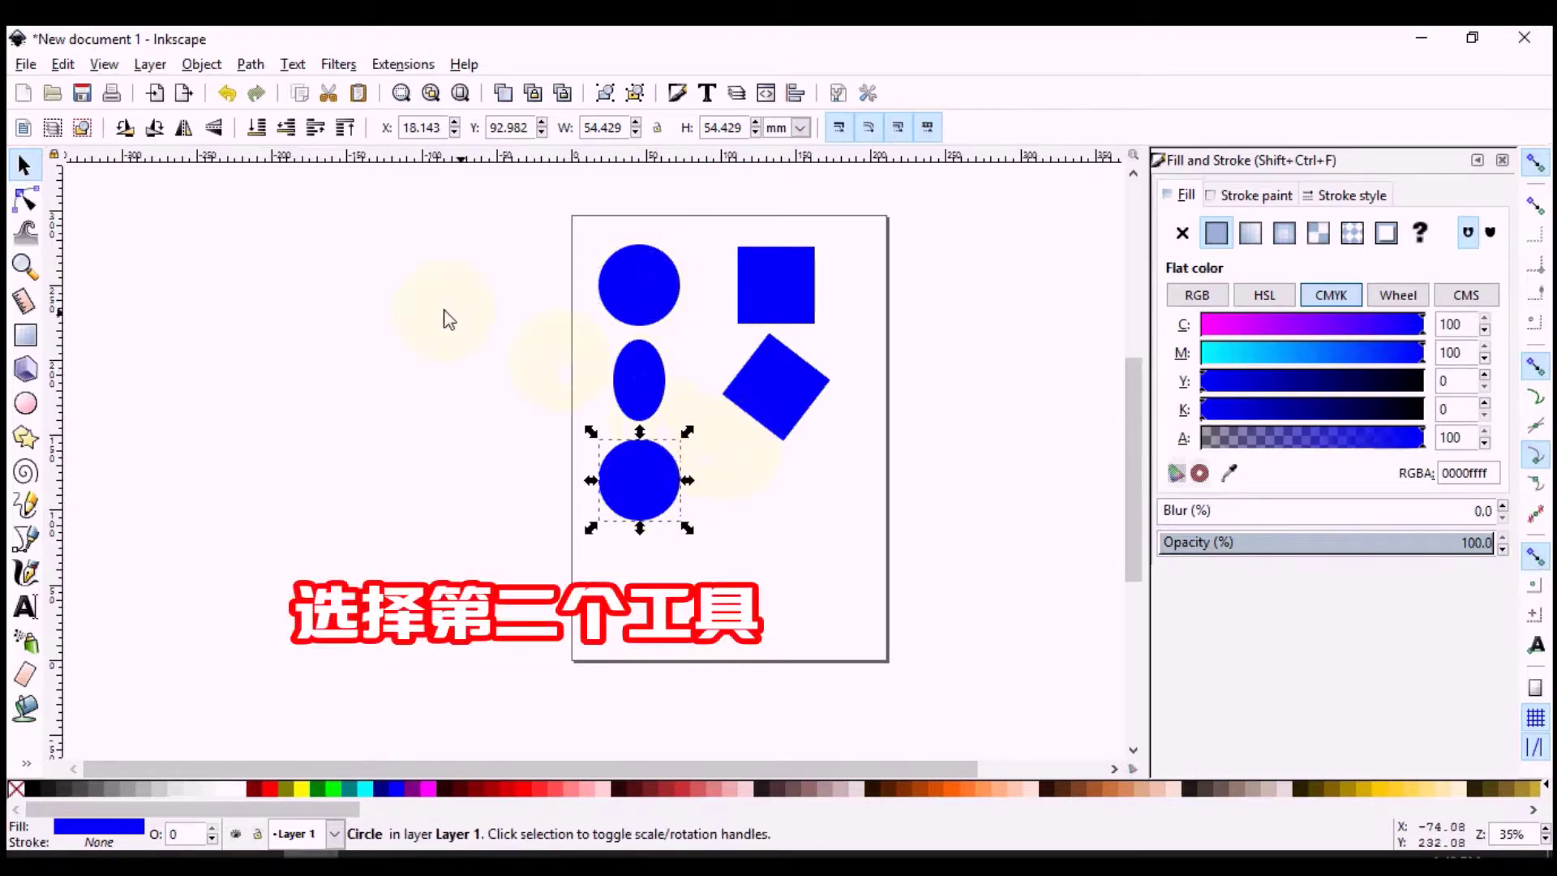
Step: Convert the bottom-left circle into a path with Ctrl+Shift+C
left_click(25, 199)
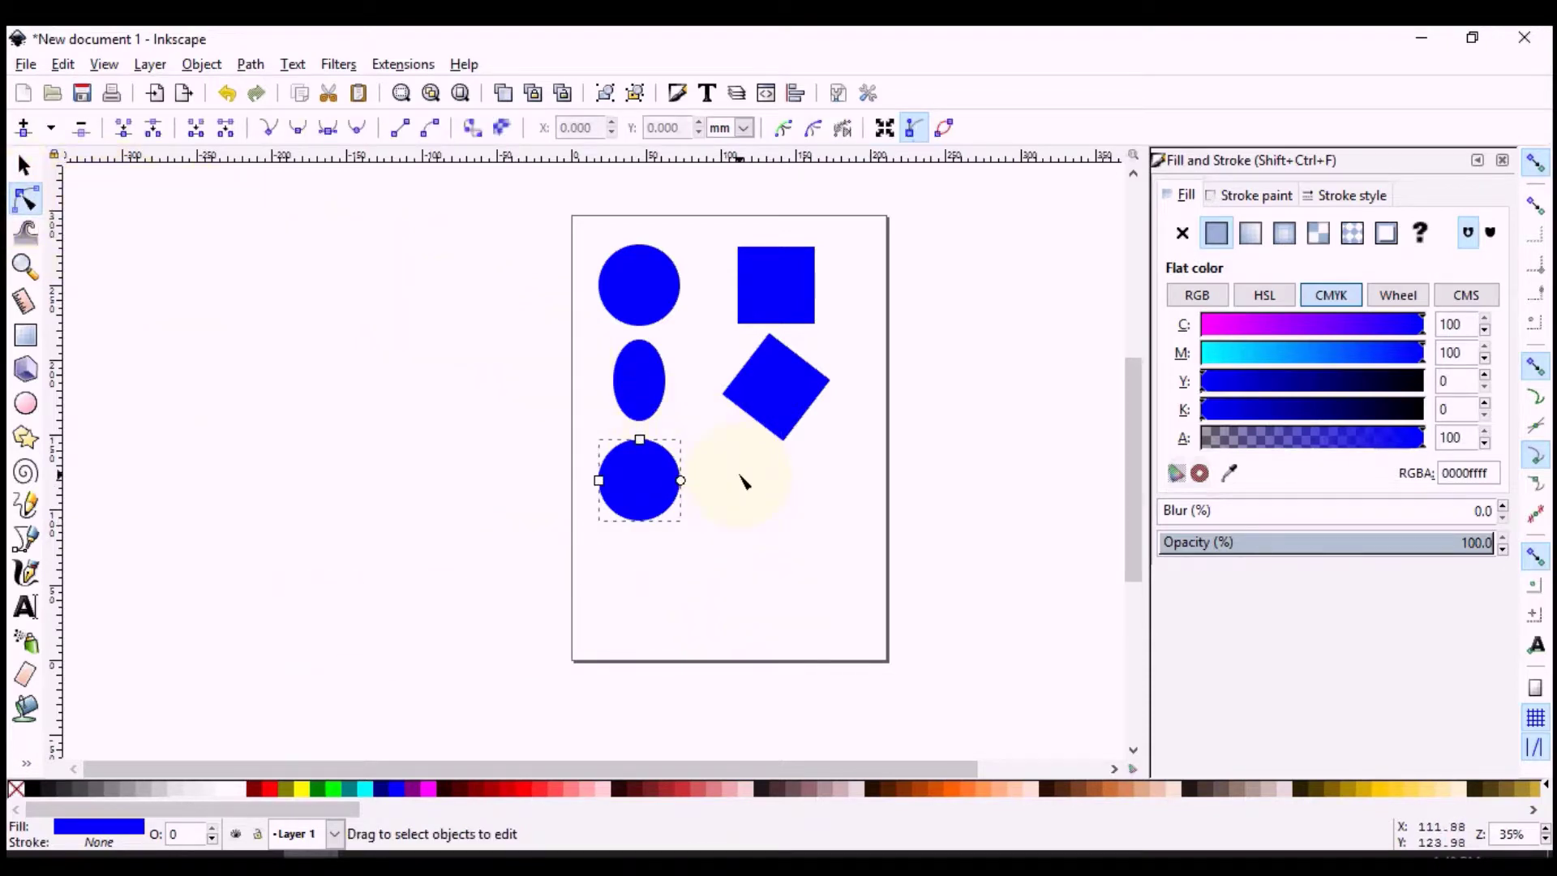
key("ctrl+shift+c")
key("ctrl+shift+c")
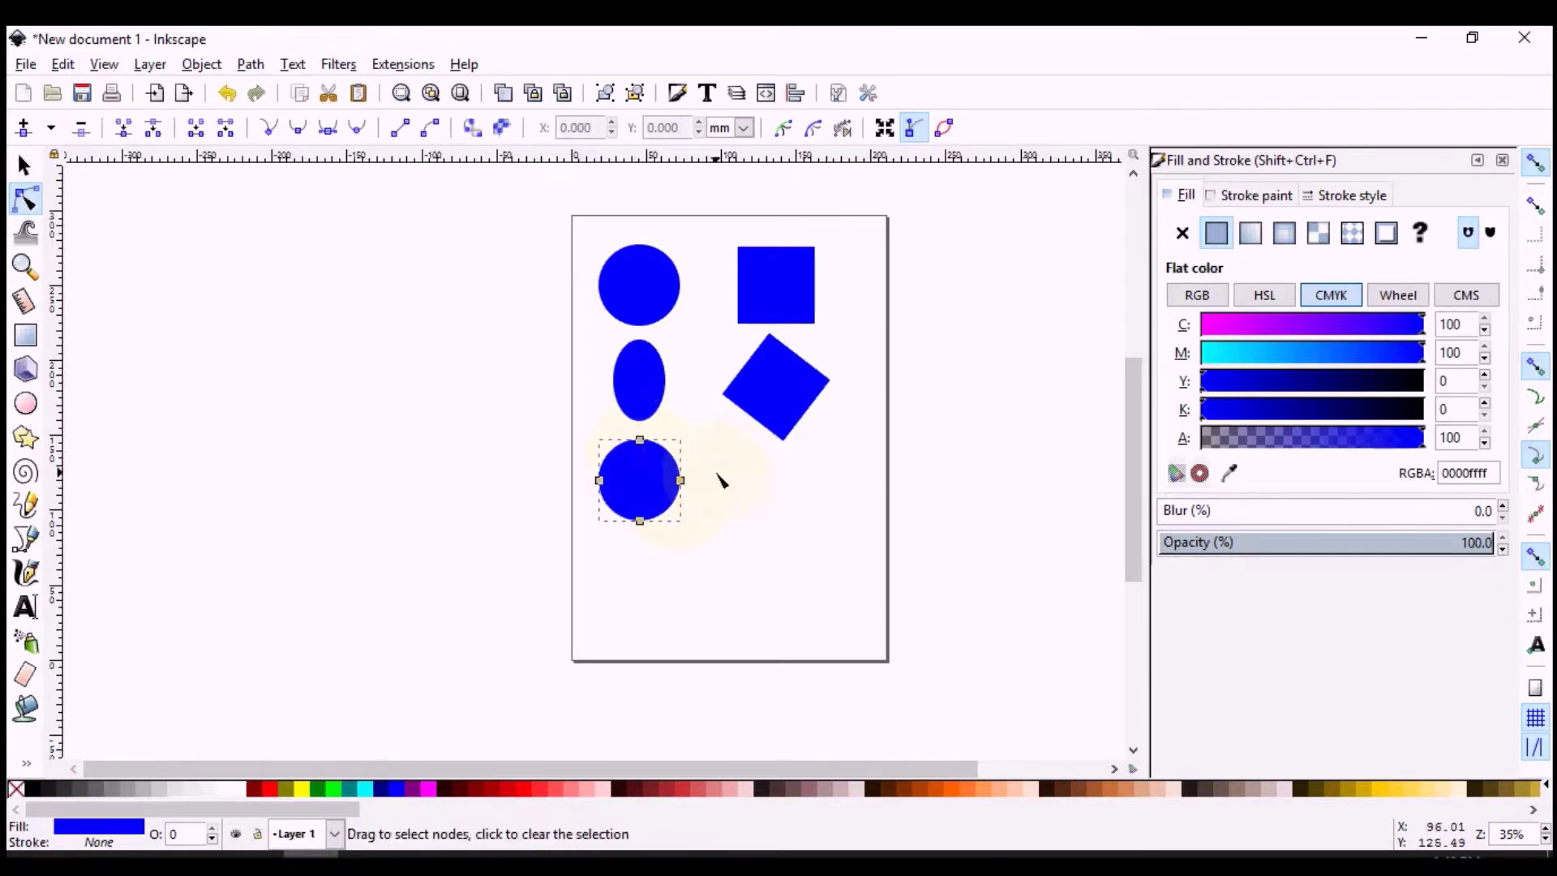
scroll(736, 465, "up", 1, "ctrl")
scroll(727, 459, "up", 1)
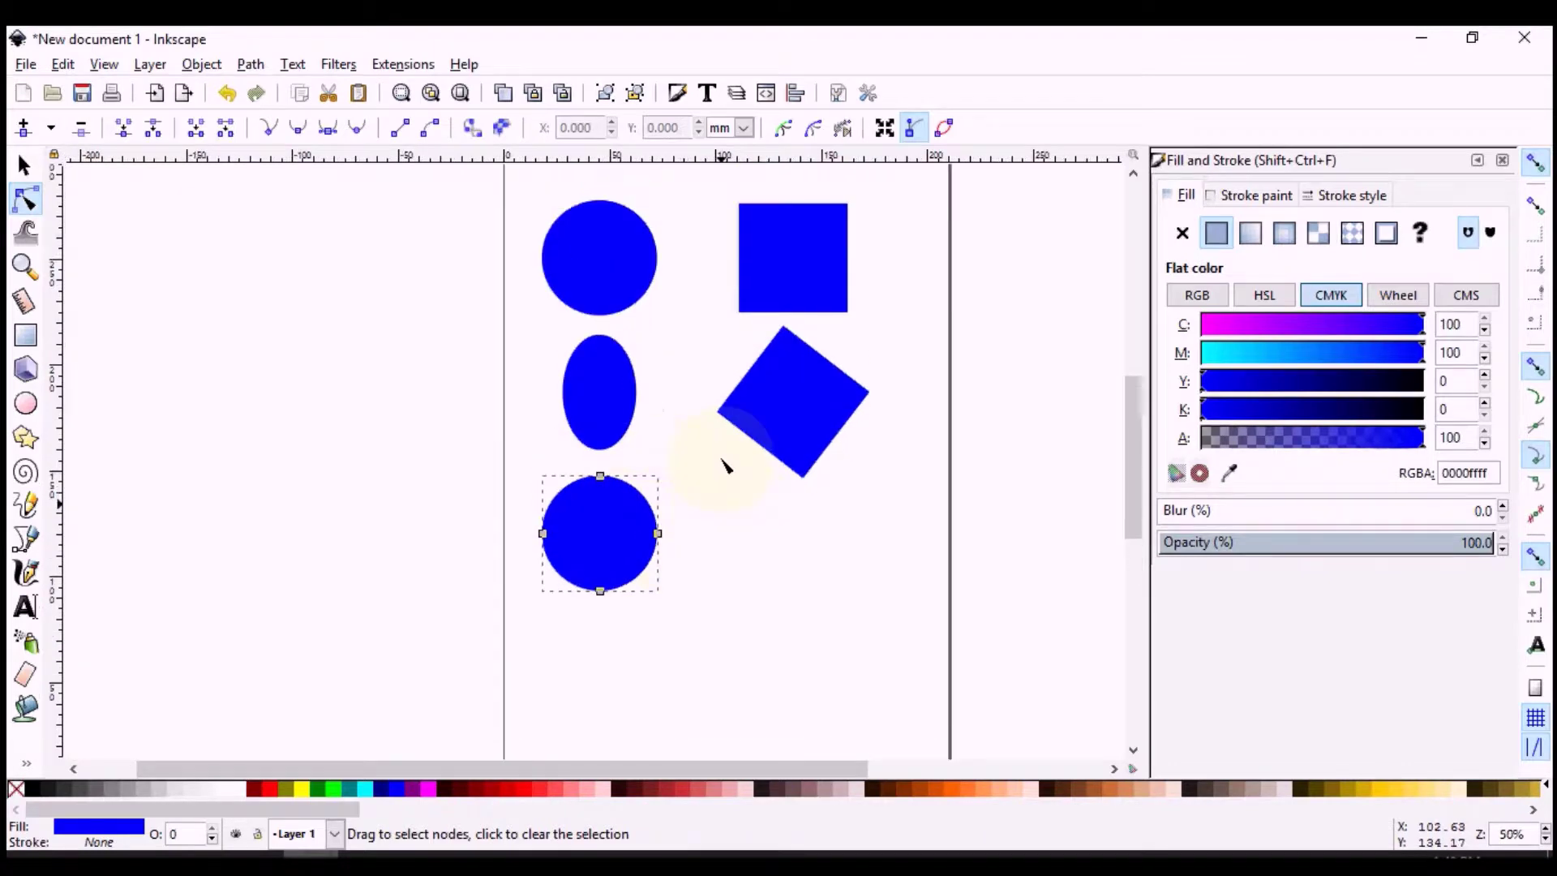
scroll(724, 456, "up", 1)
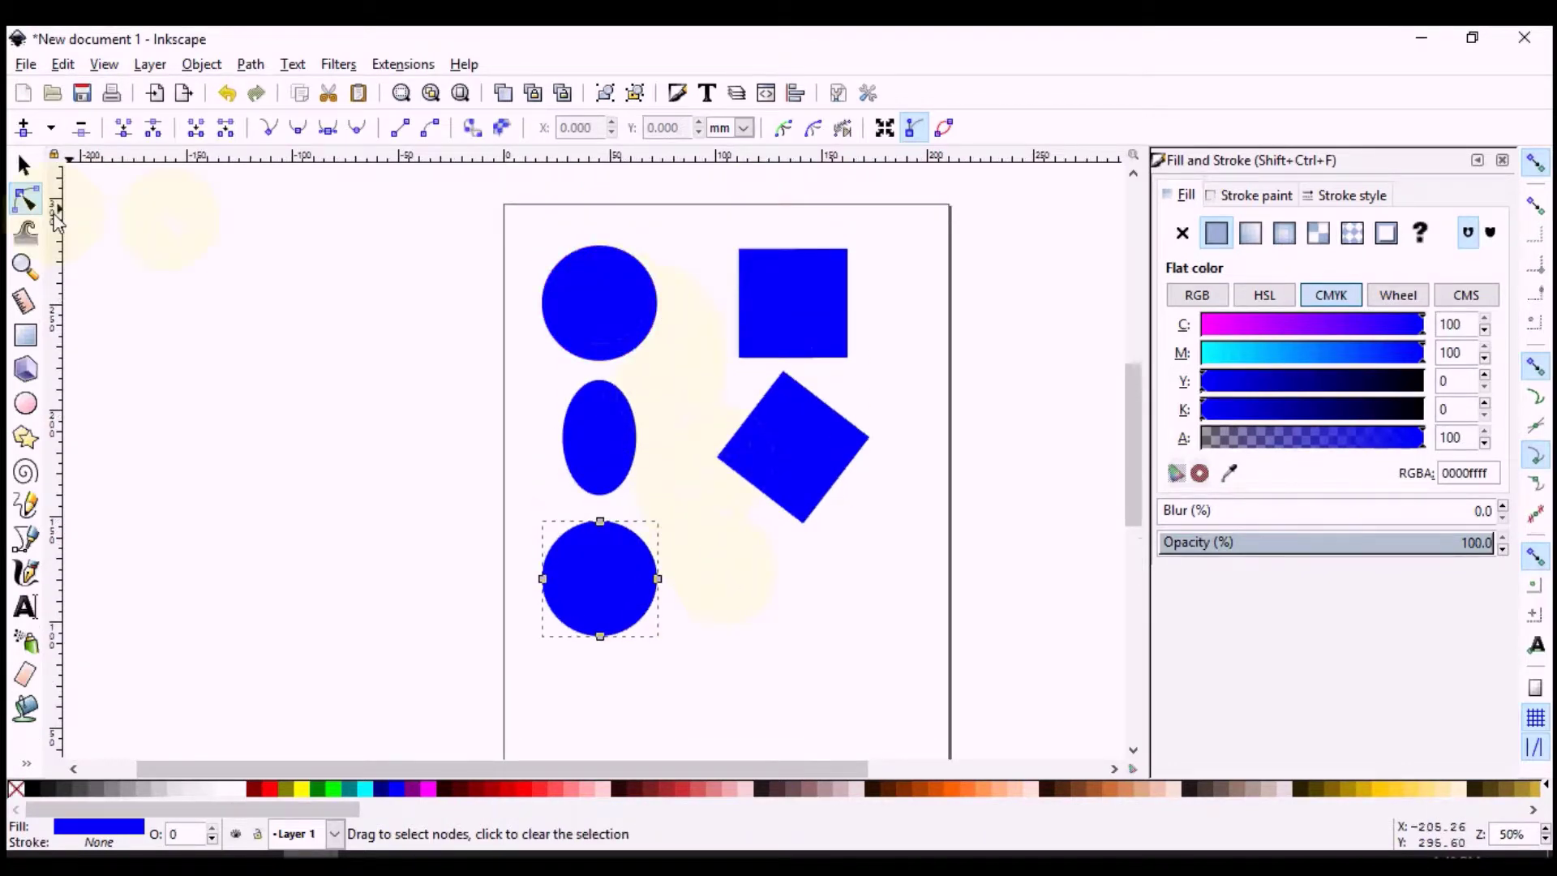
Step: Select the top and bottom circles in turn to compare them
left_click(610, 318)
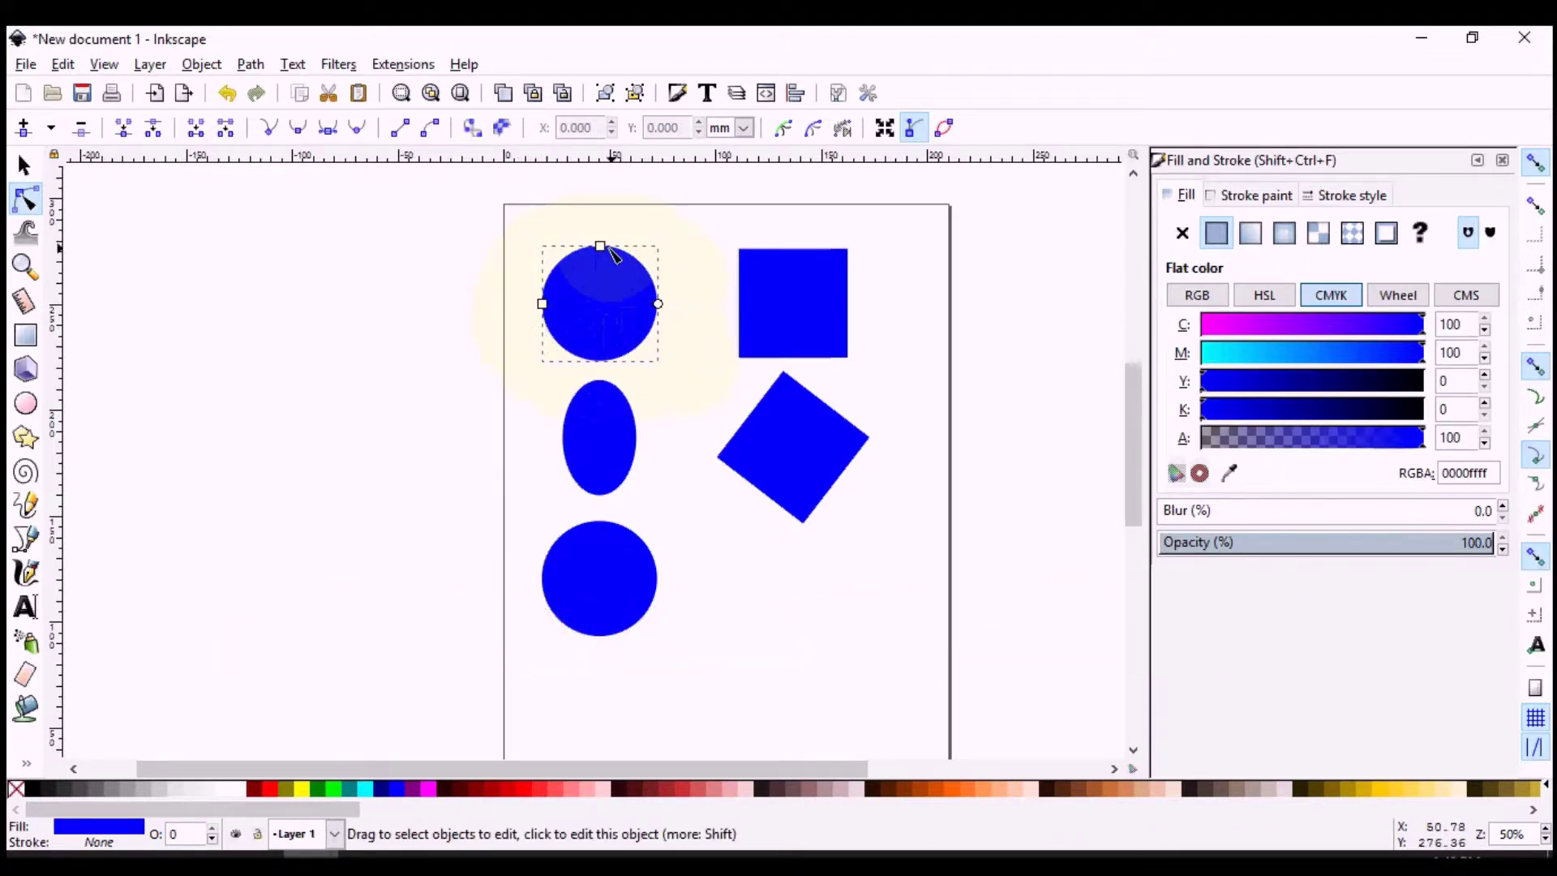
left_click(614, 576)
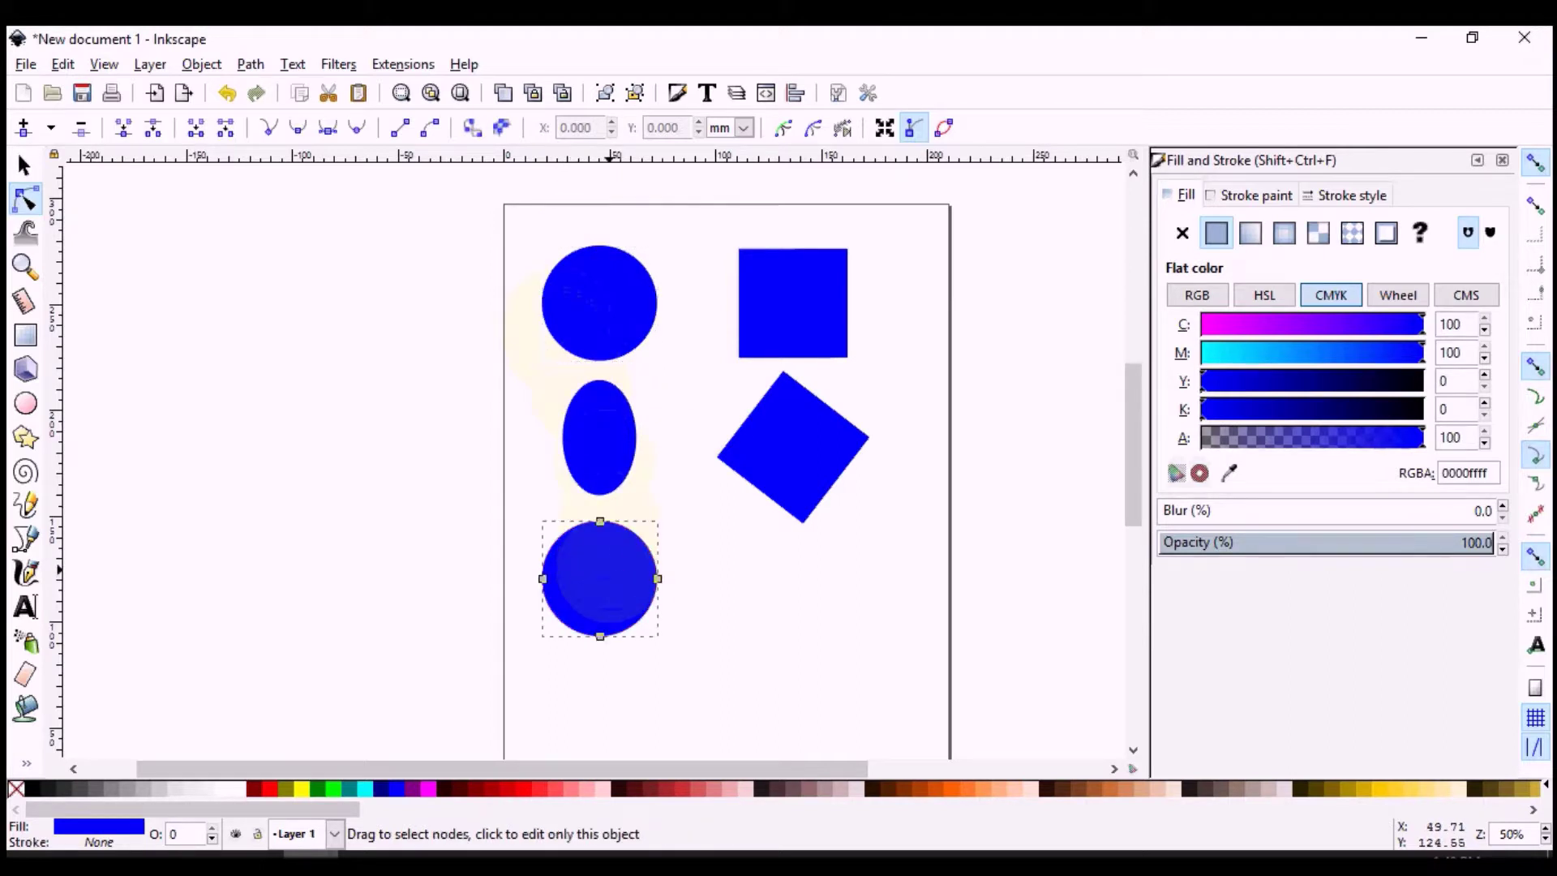
left_click(610, 314)
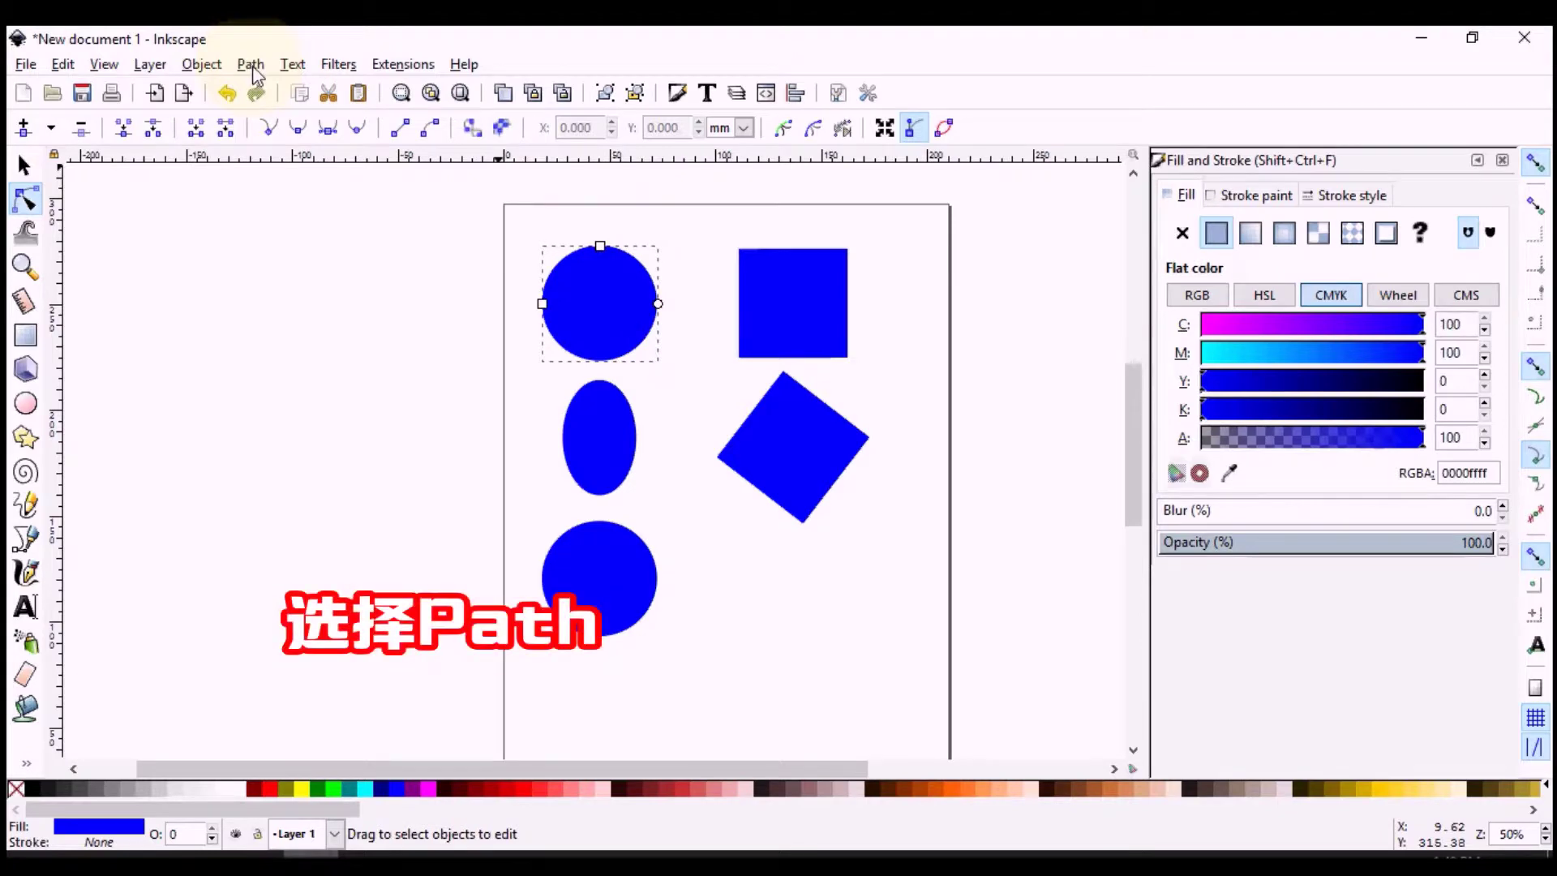
left_click(252, 65)
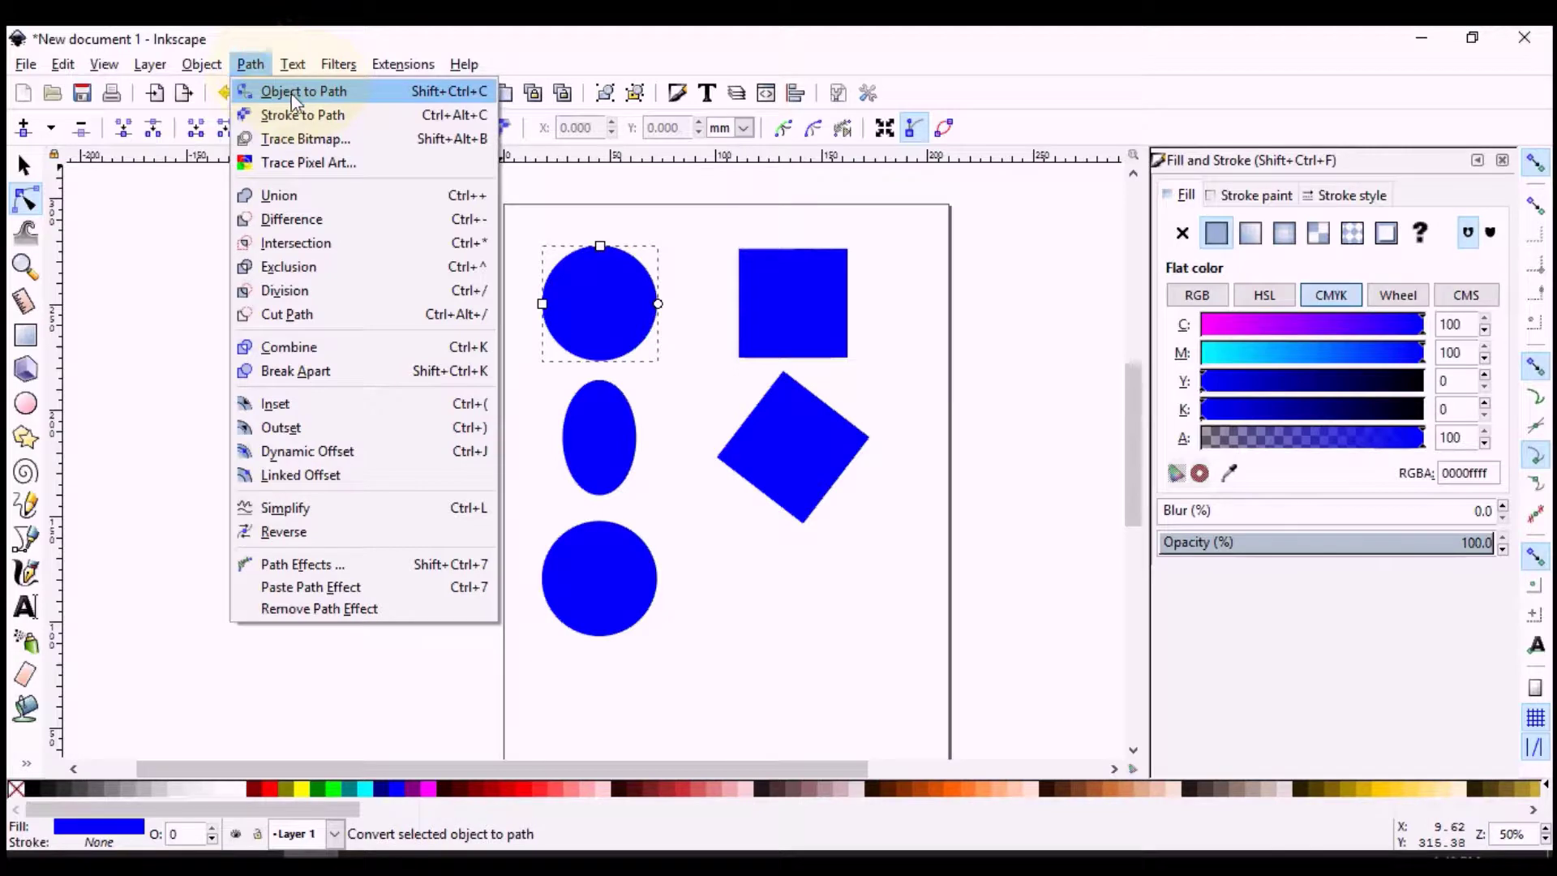
left_click(257, 70)
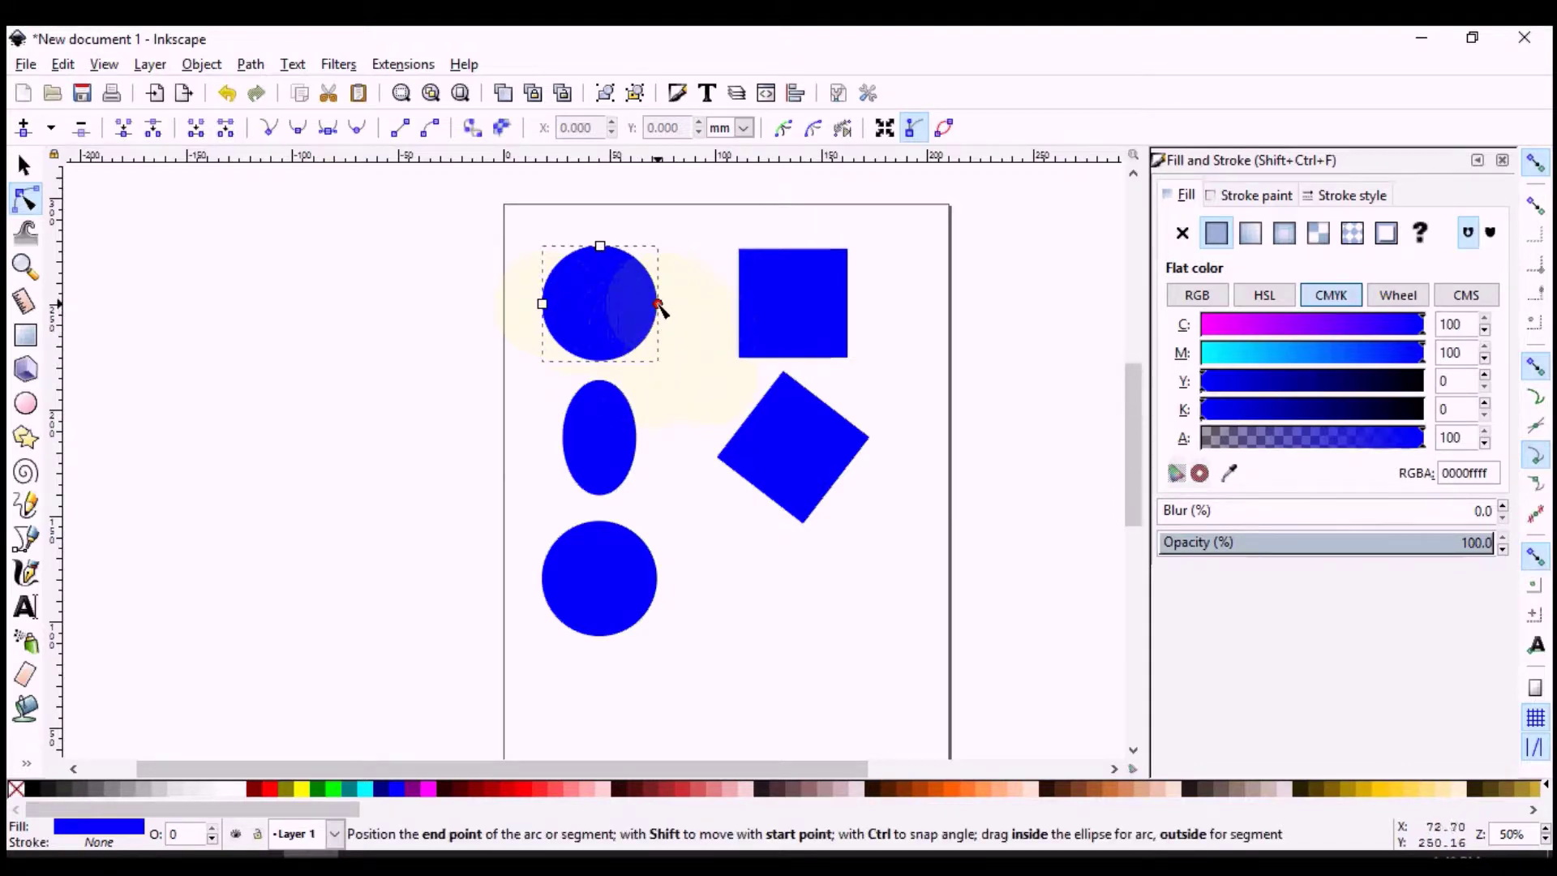
left_click_drag(659, 302, 665, 280)
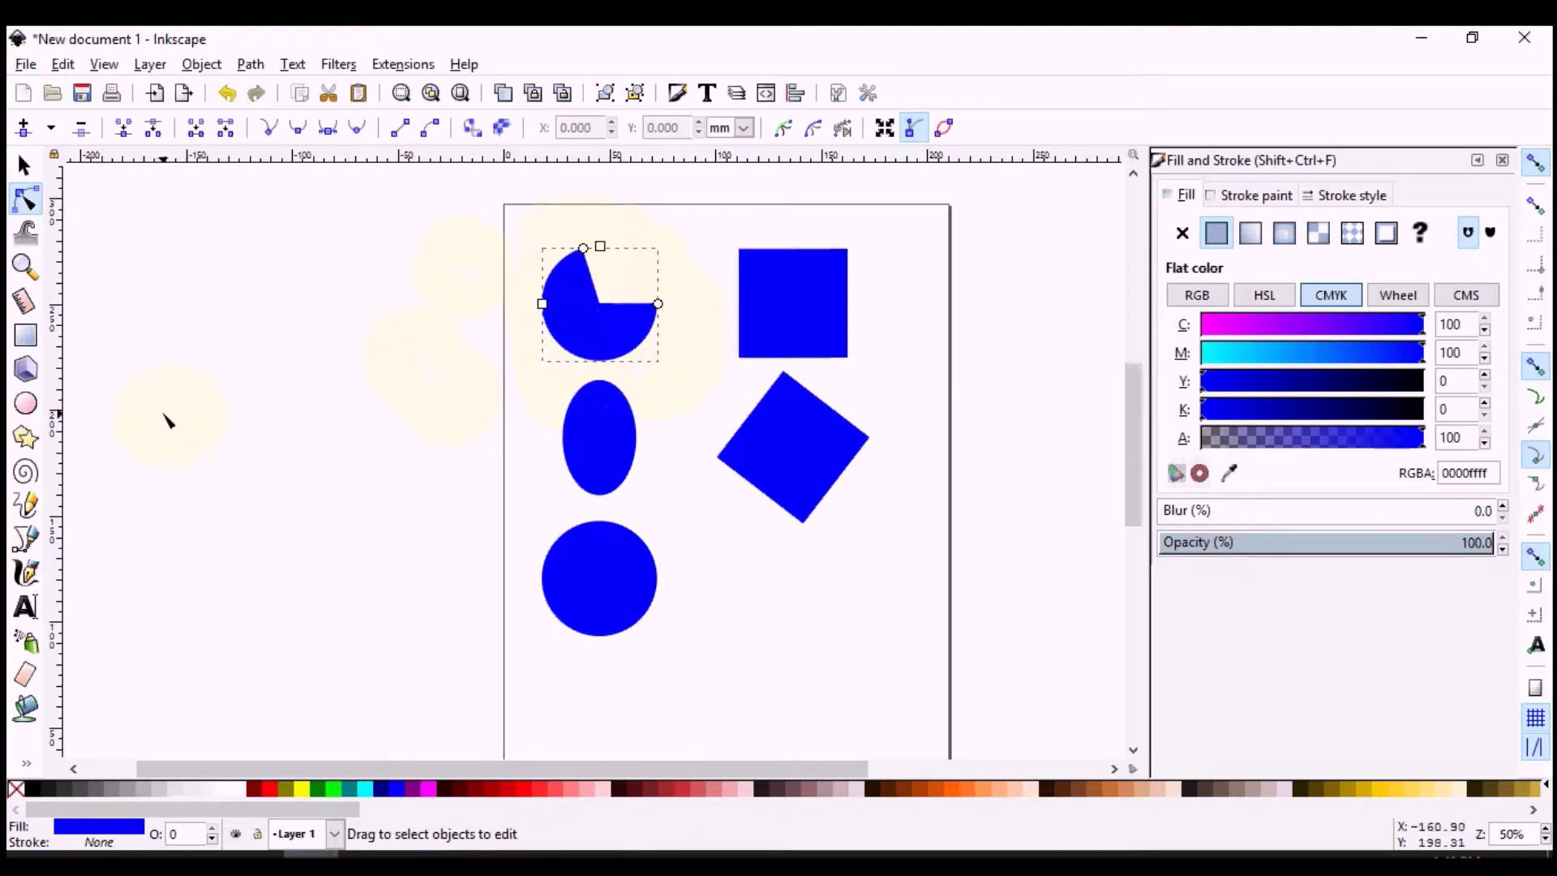
left_click(25, 406)
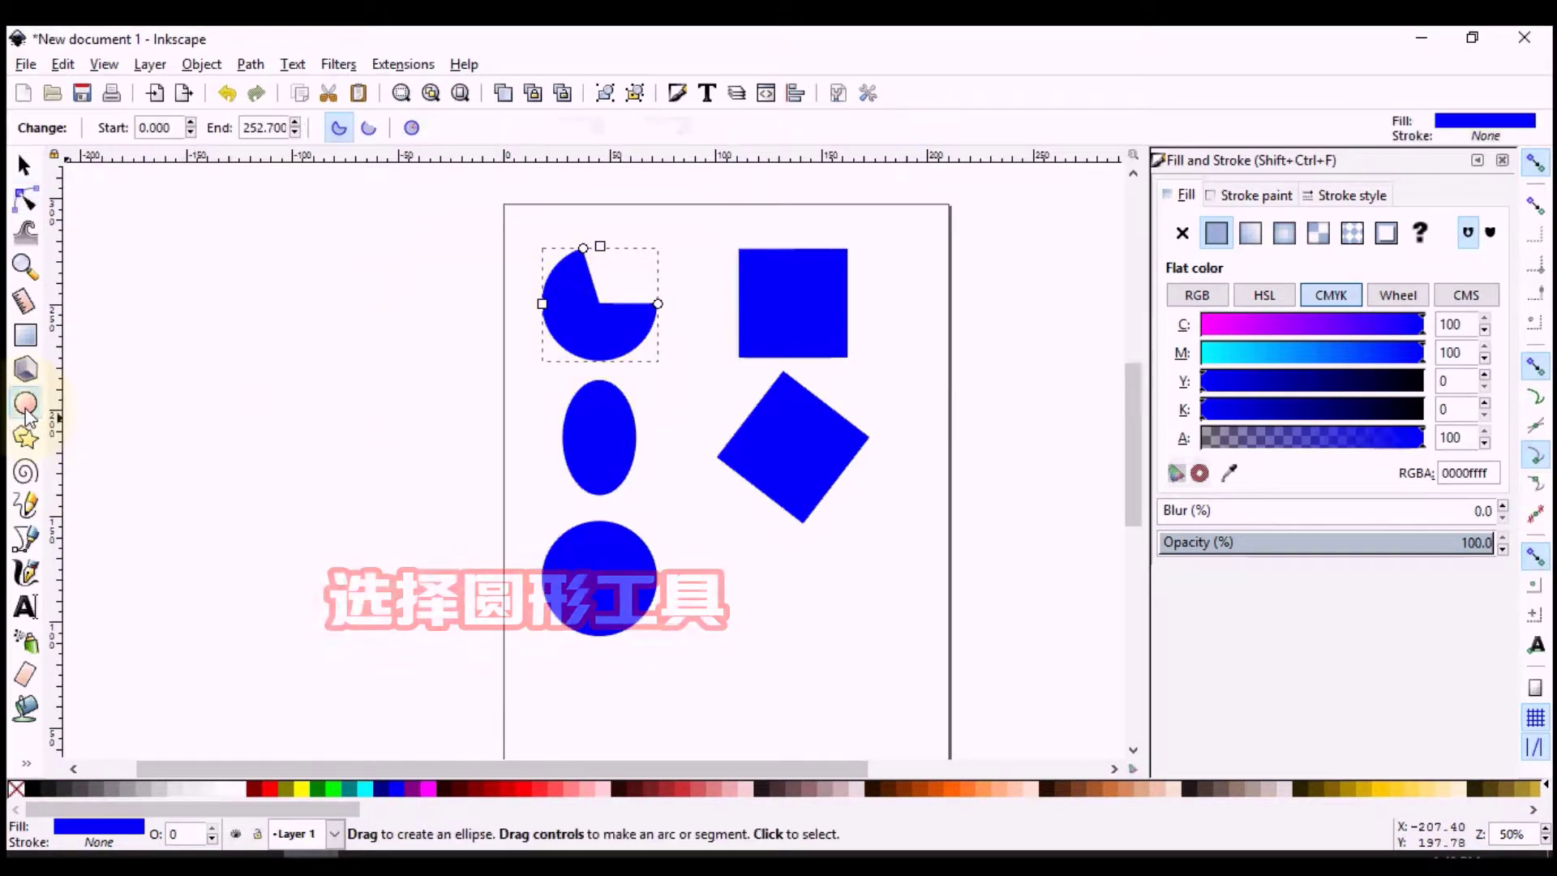
left_click(412, 128)
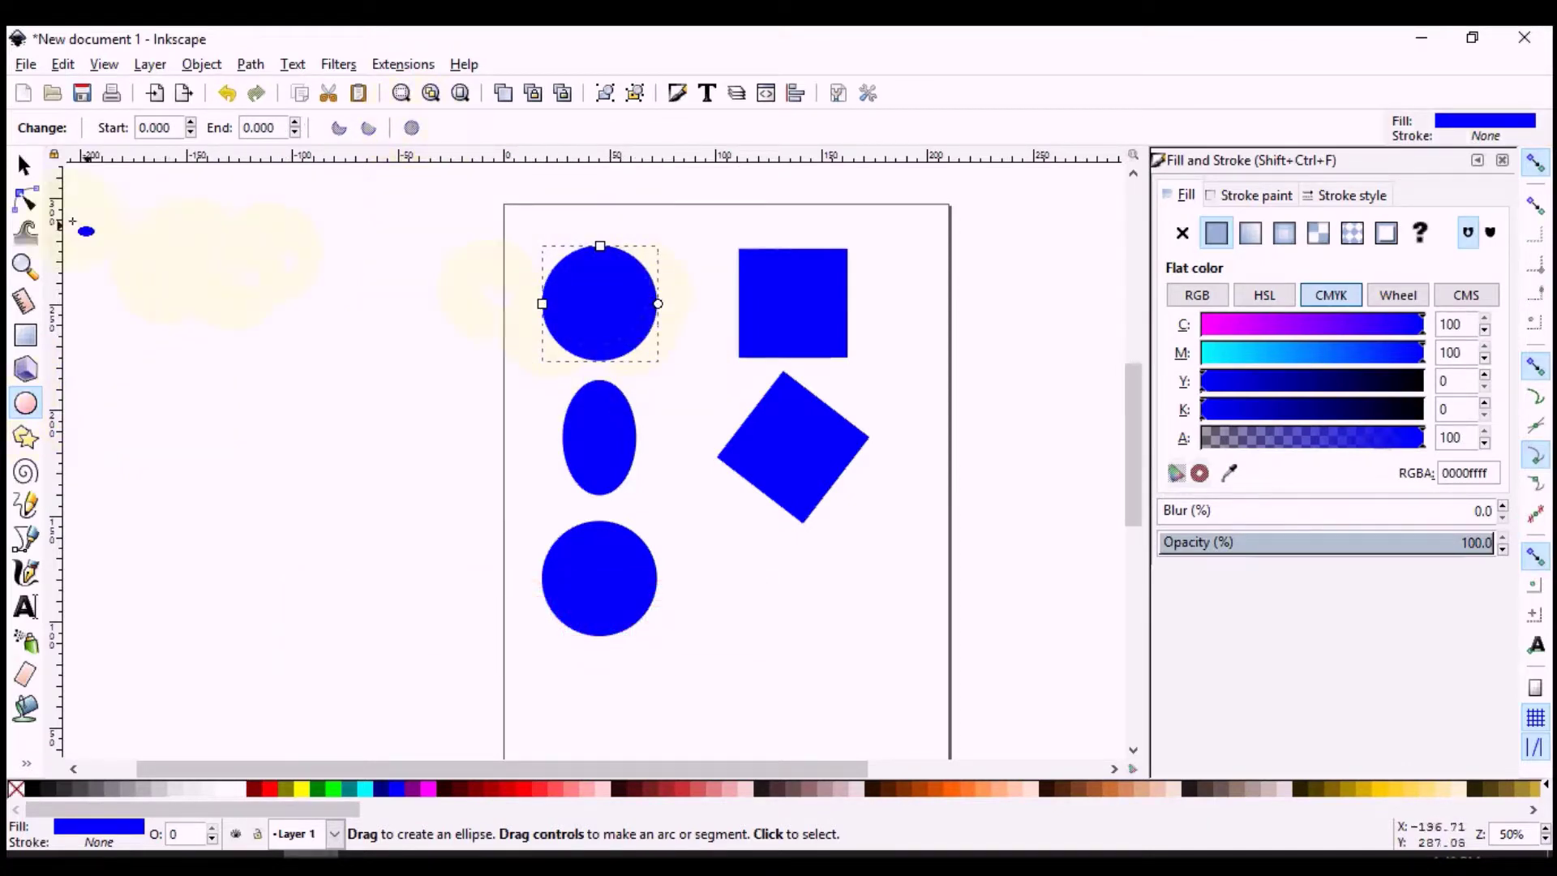
Step: Switch to the Node tool and select the bottom-left circle
left_click(25, 199)
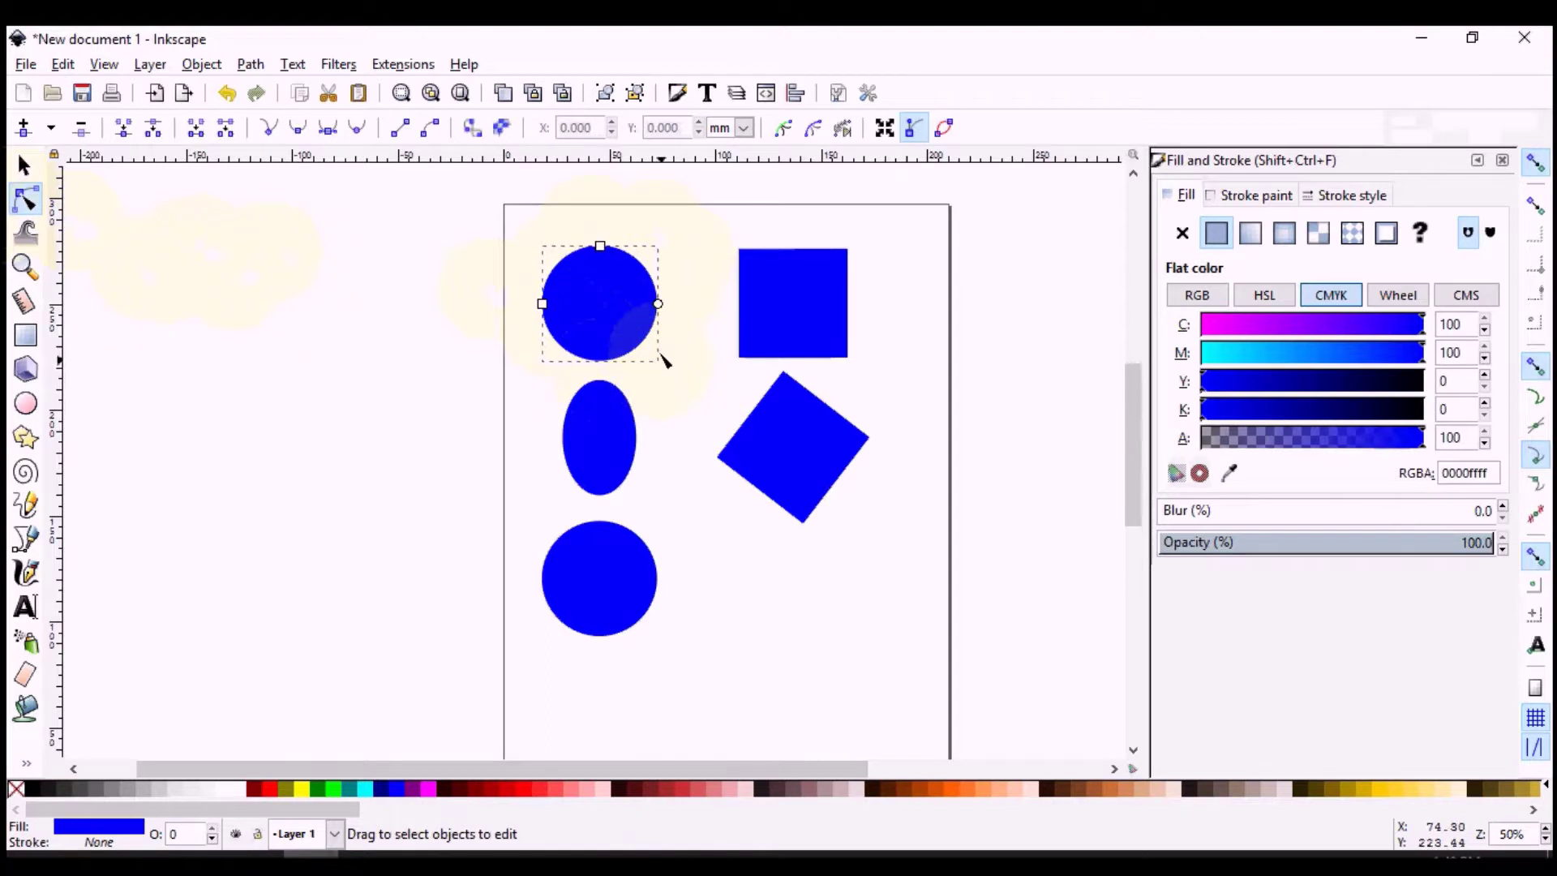
left_click(618, 600)
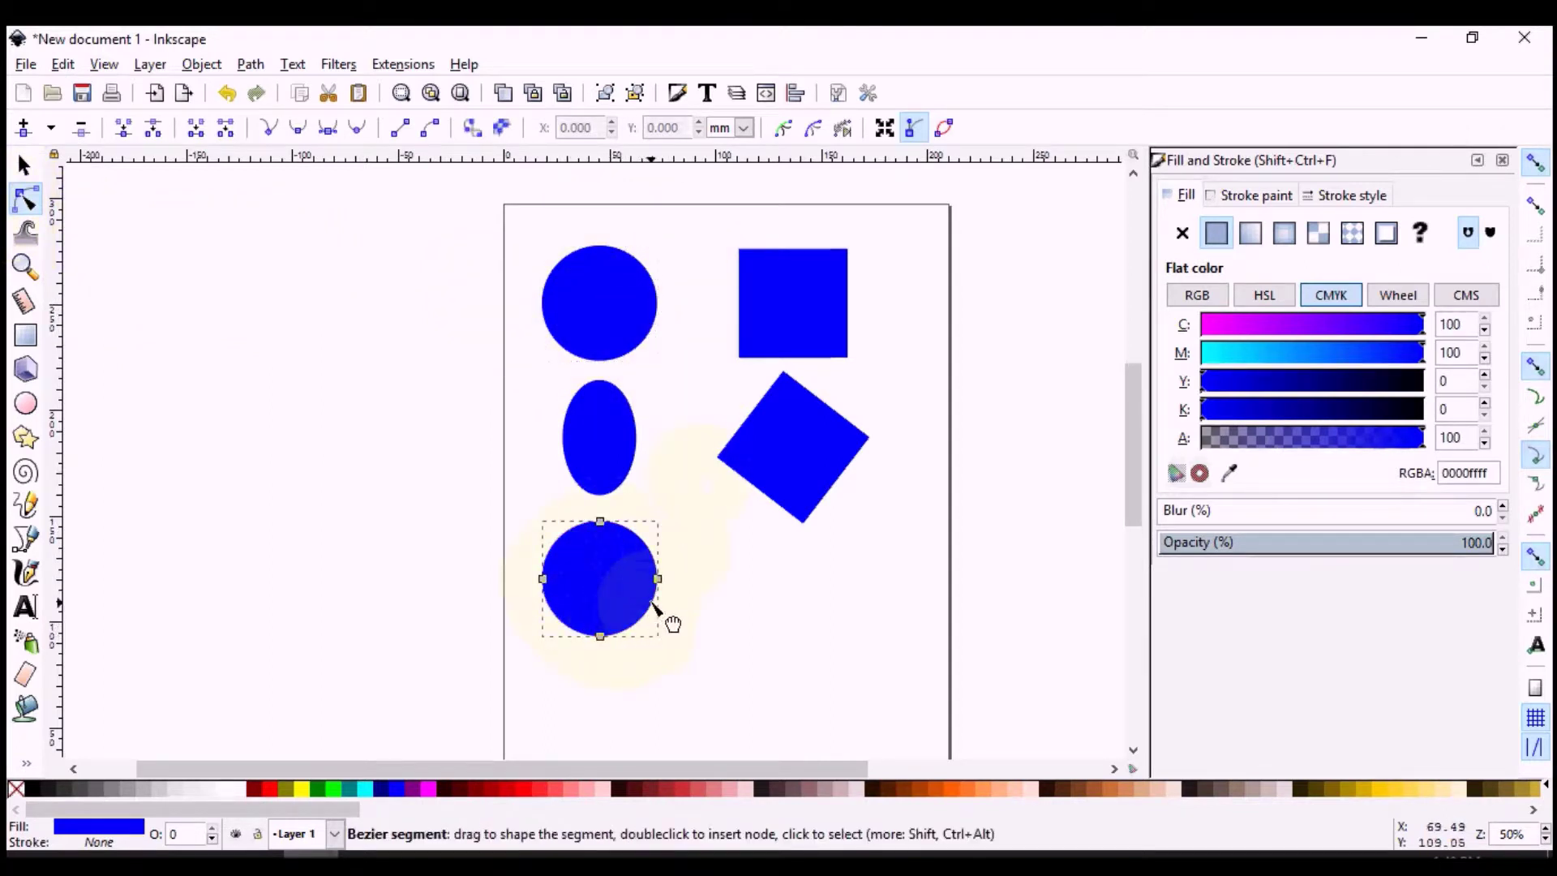
left_click(628, 292)
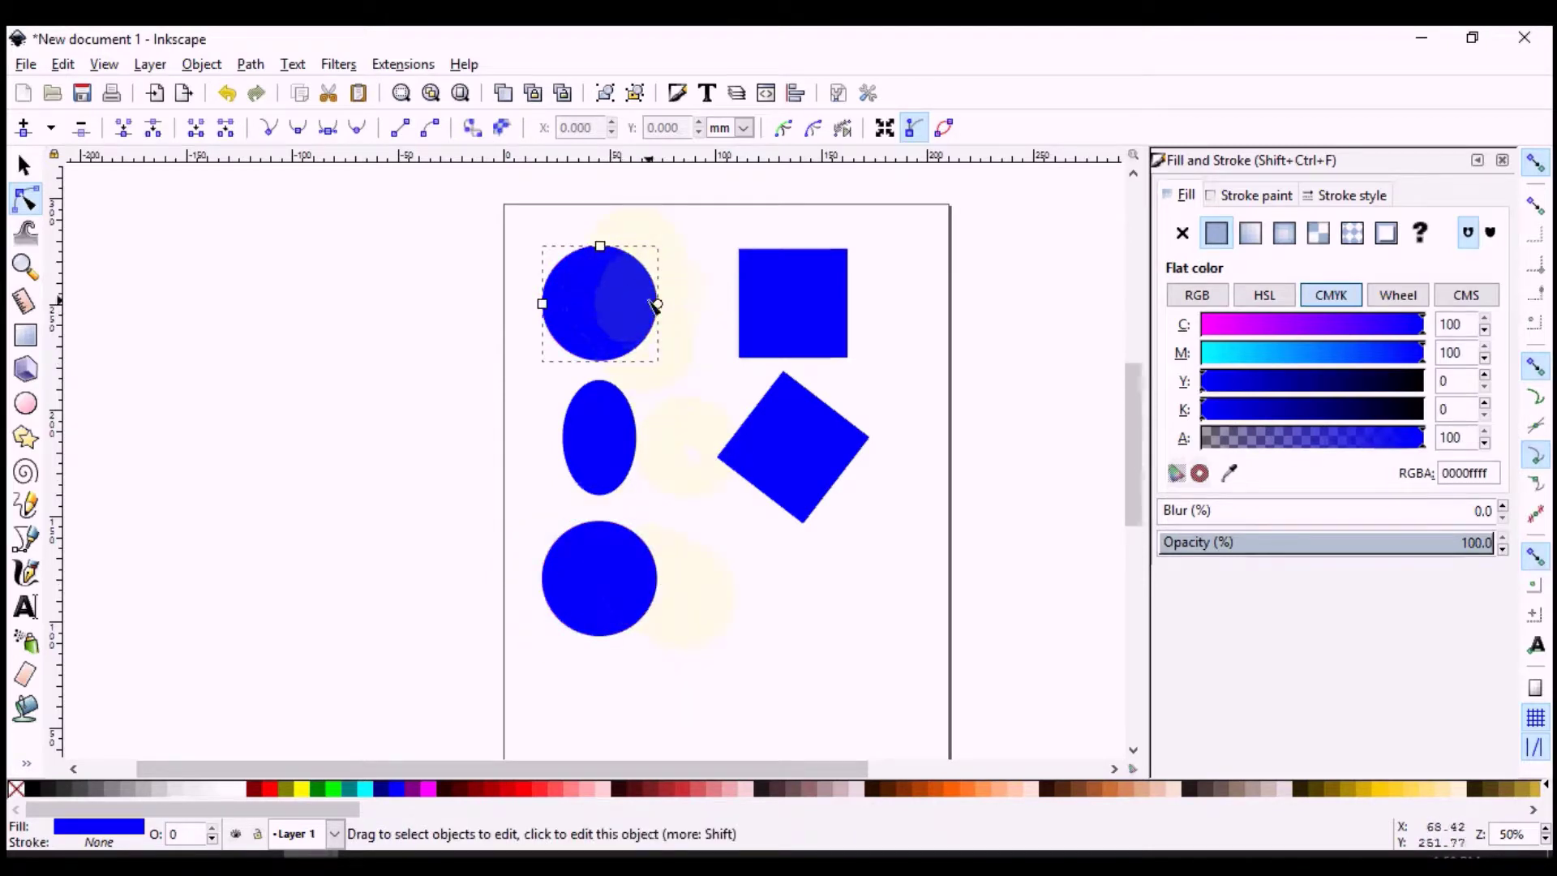
left_click(627, 554)
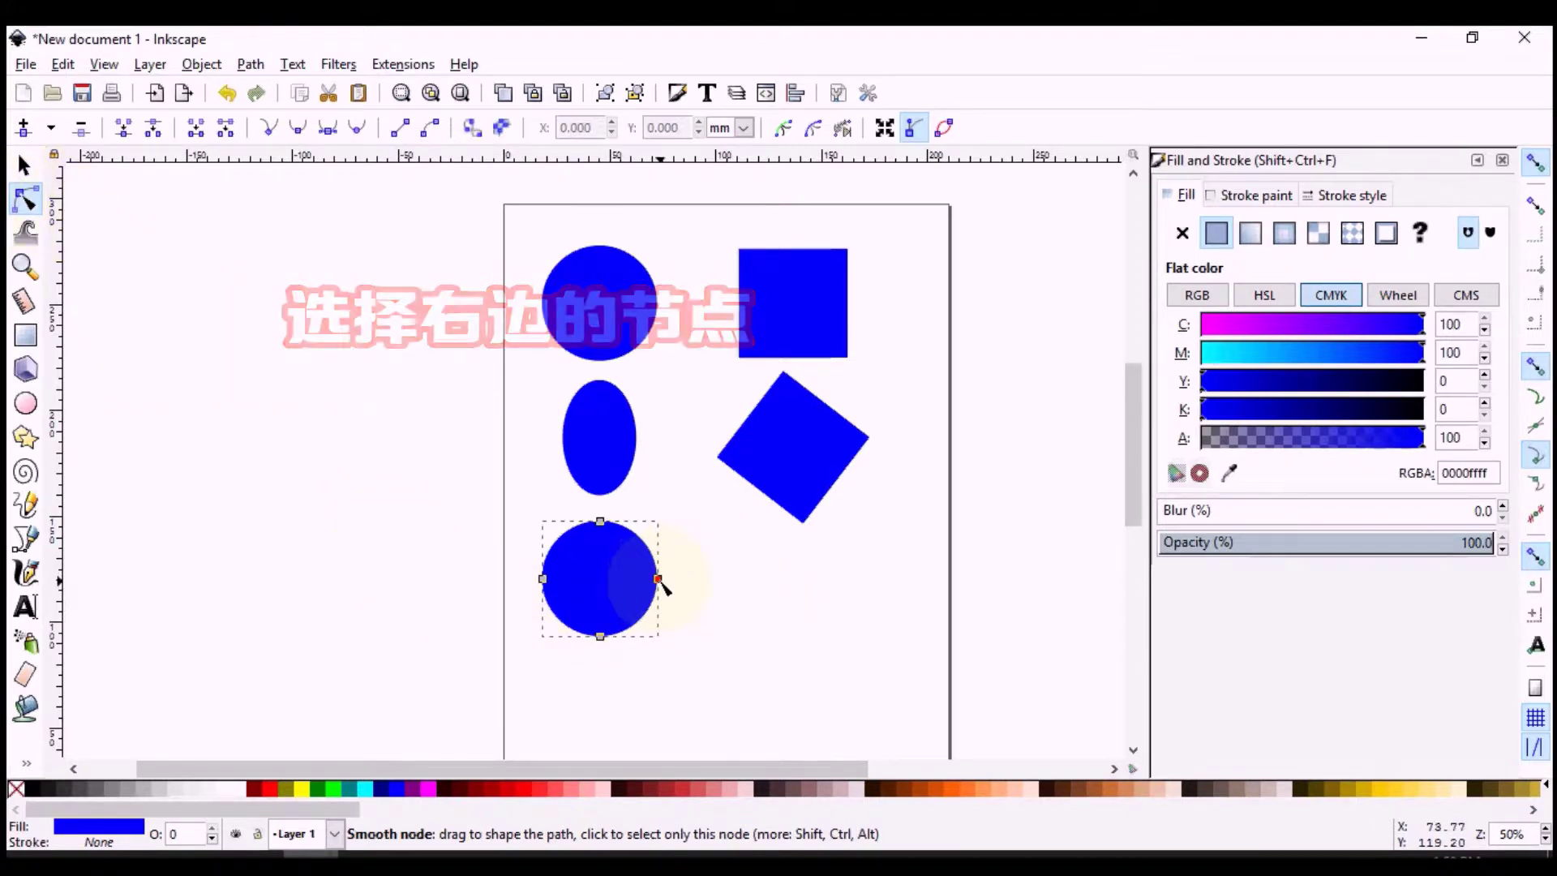
Step: Select the circle's left and right nodes and lower them to form a teardrop
left_click(658, 579)
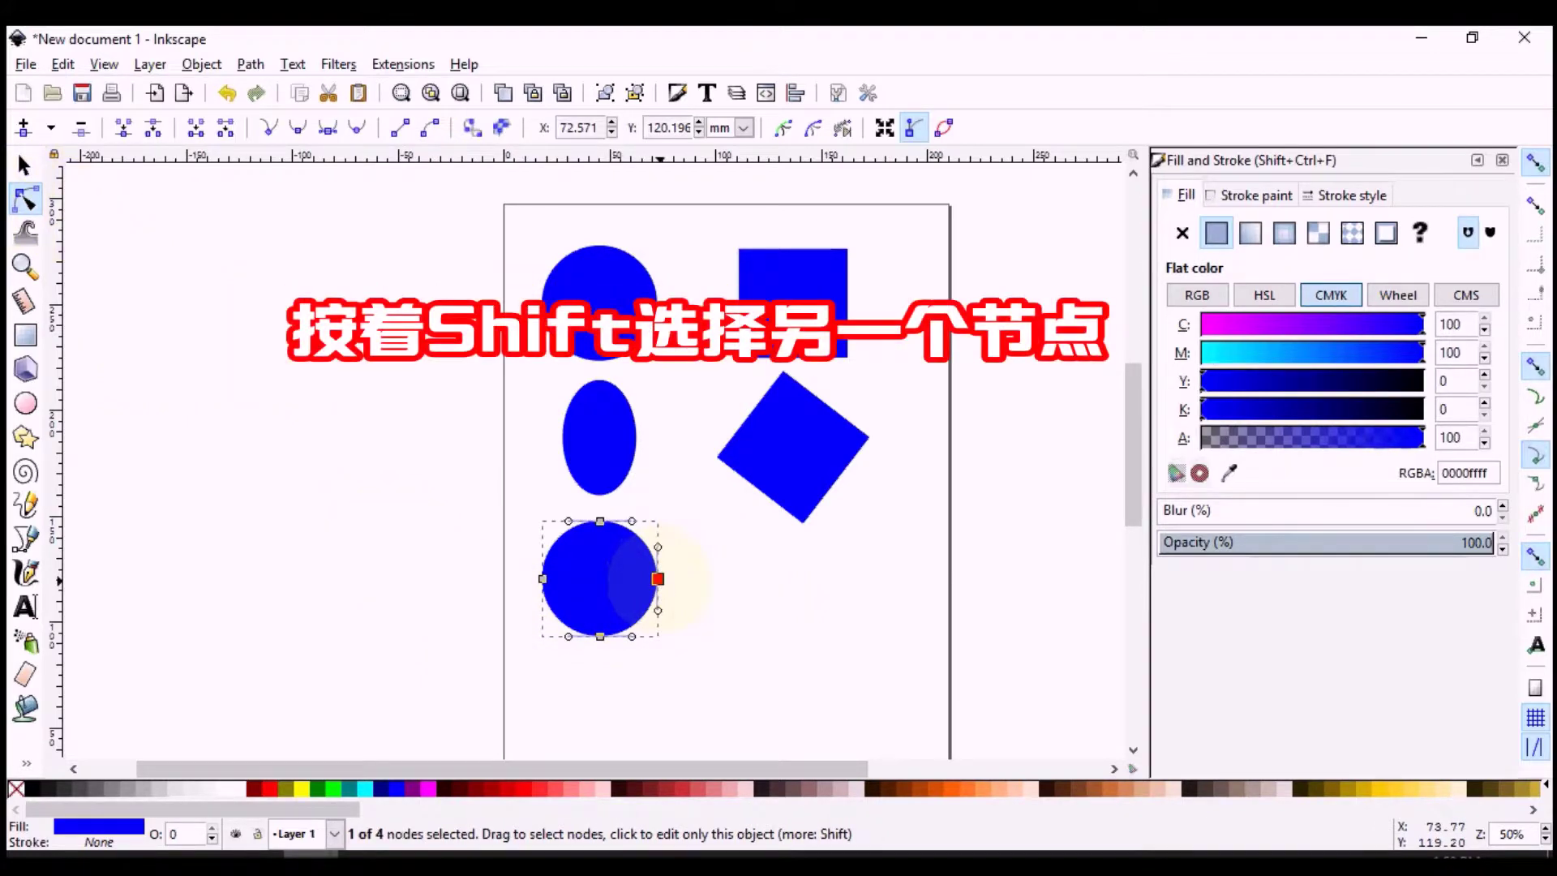
left_click(542, 578, "shift")
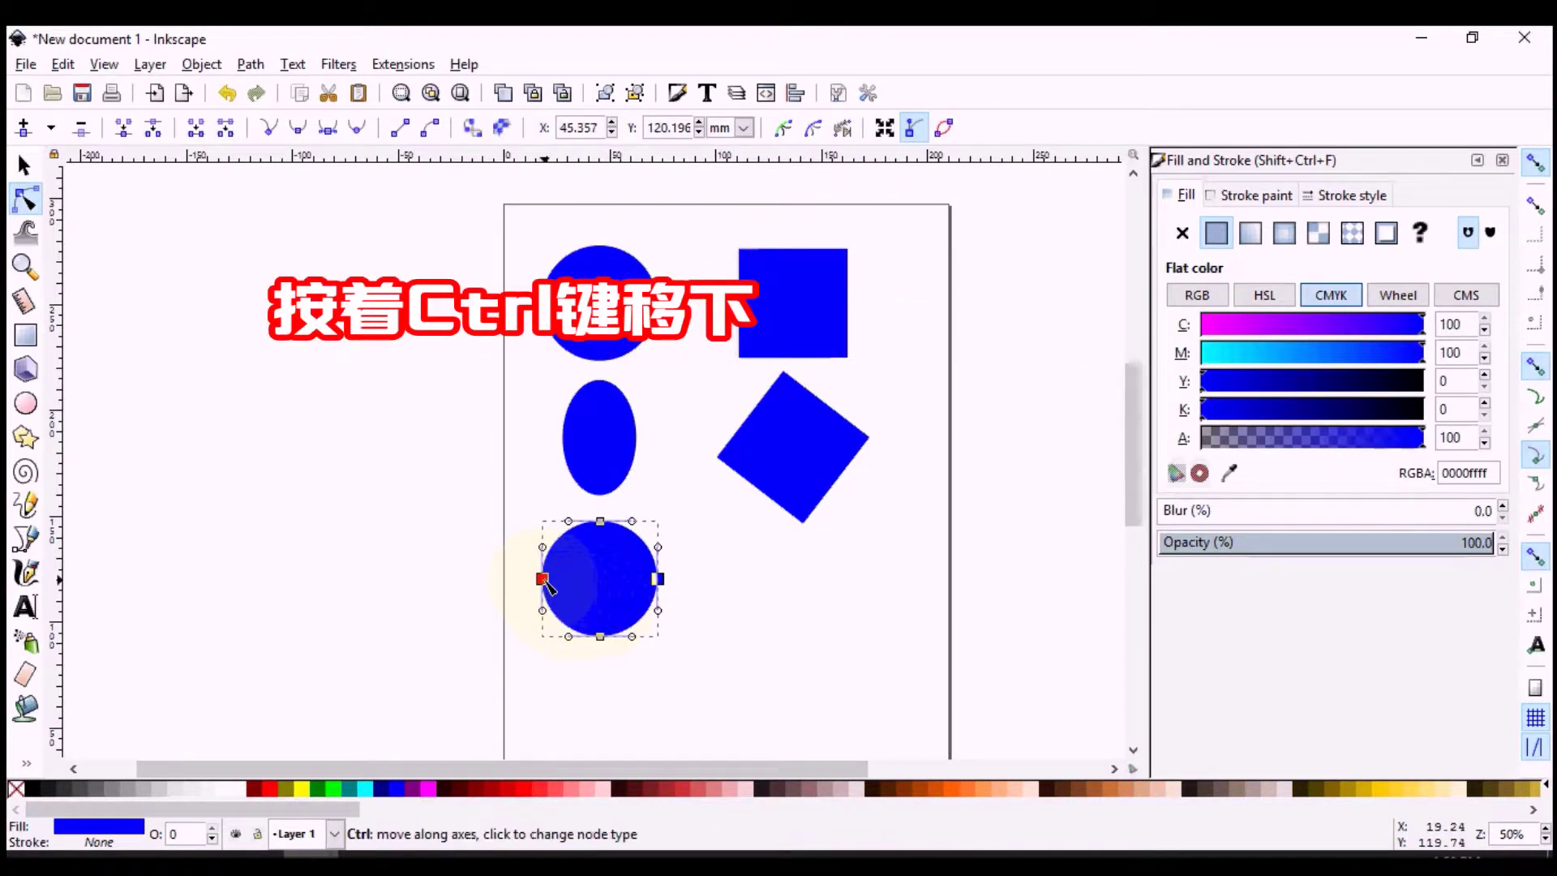
left_click_drag(543, 581, 544, 600, "ctrl")
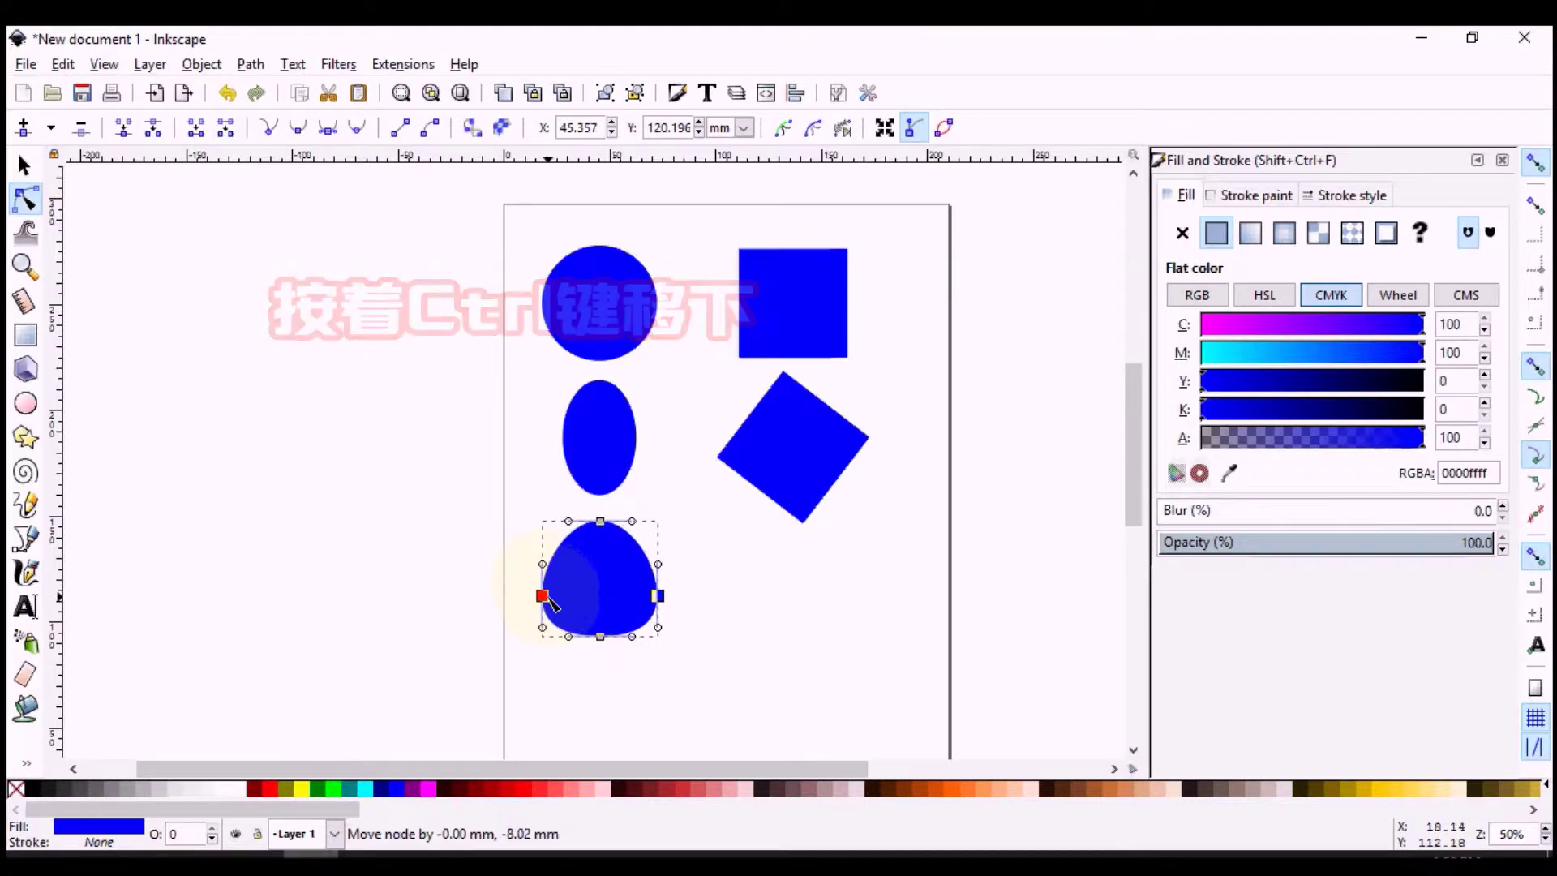
left_click(671, 599)
left_click(694, 598)
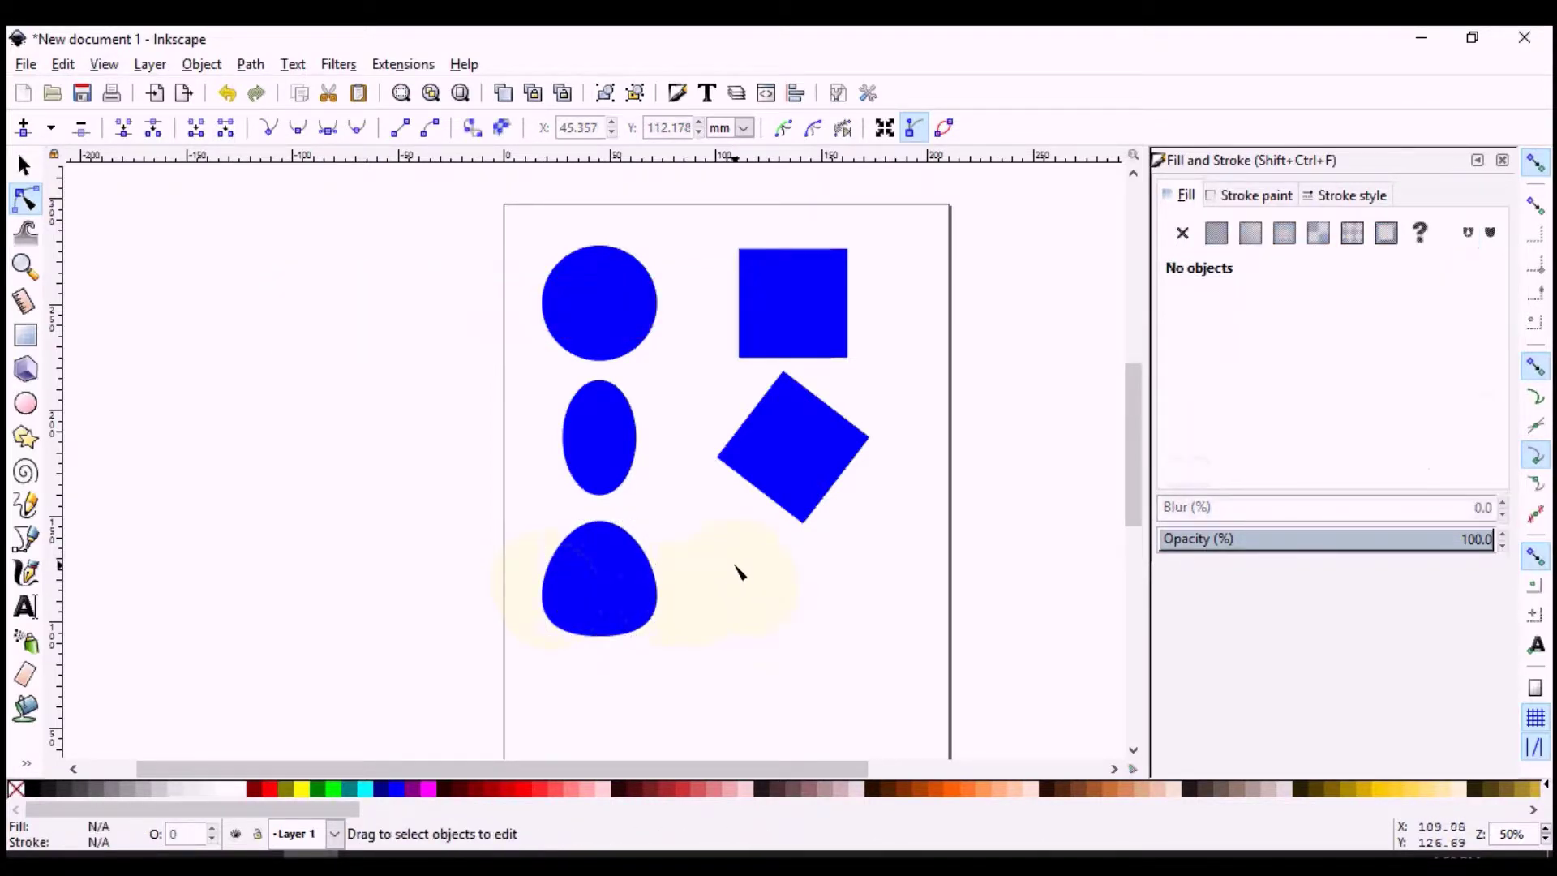
left_click(607, 564)
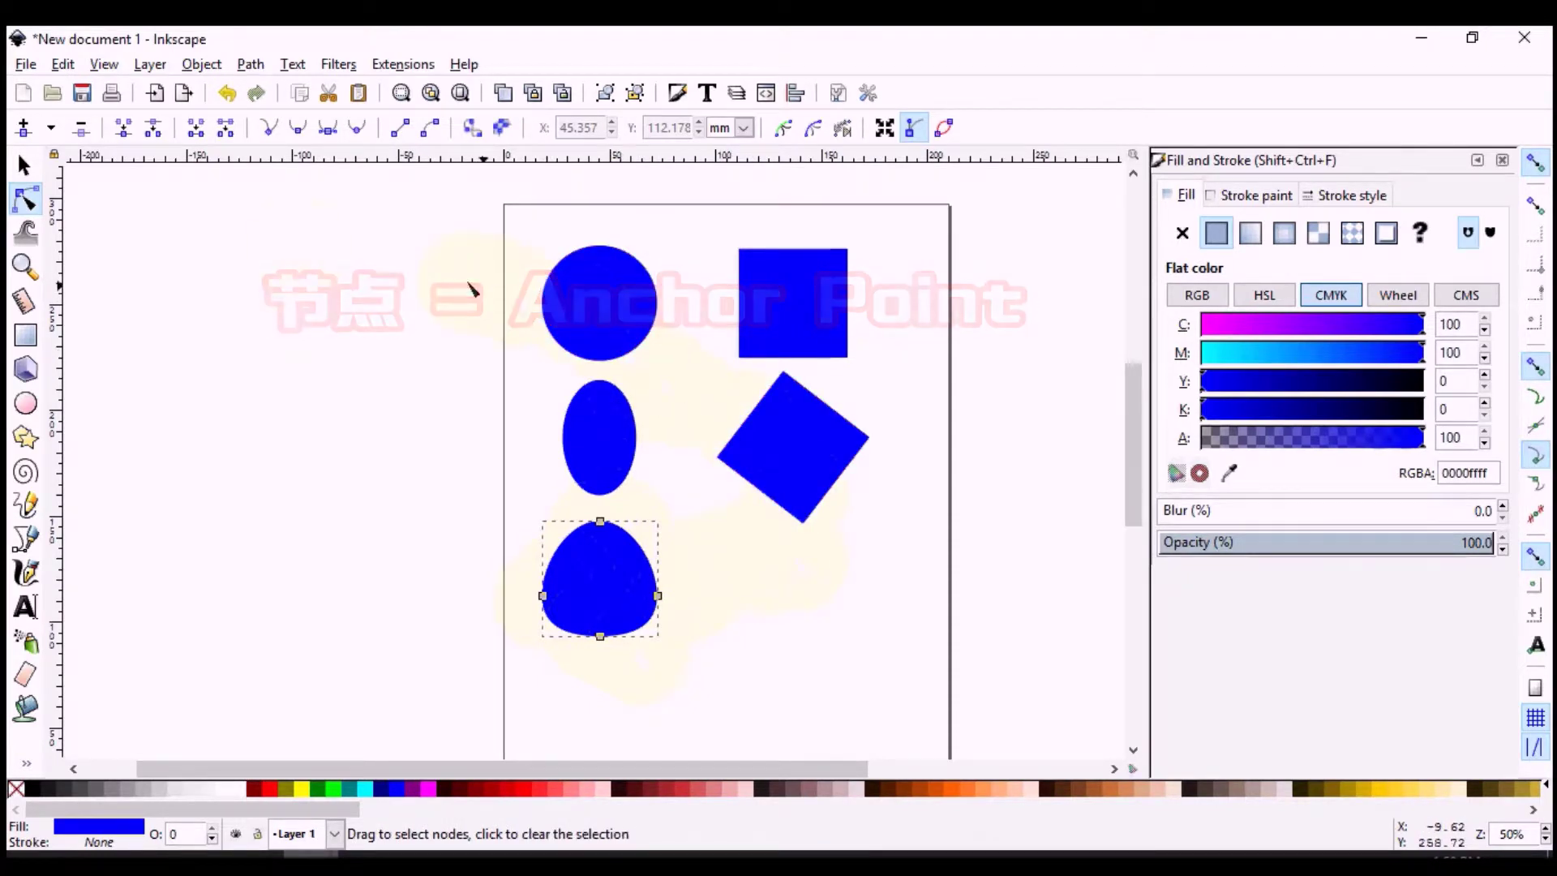
left_click(24, 167)
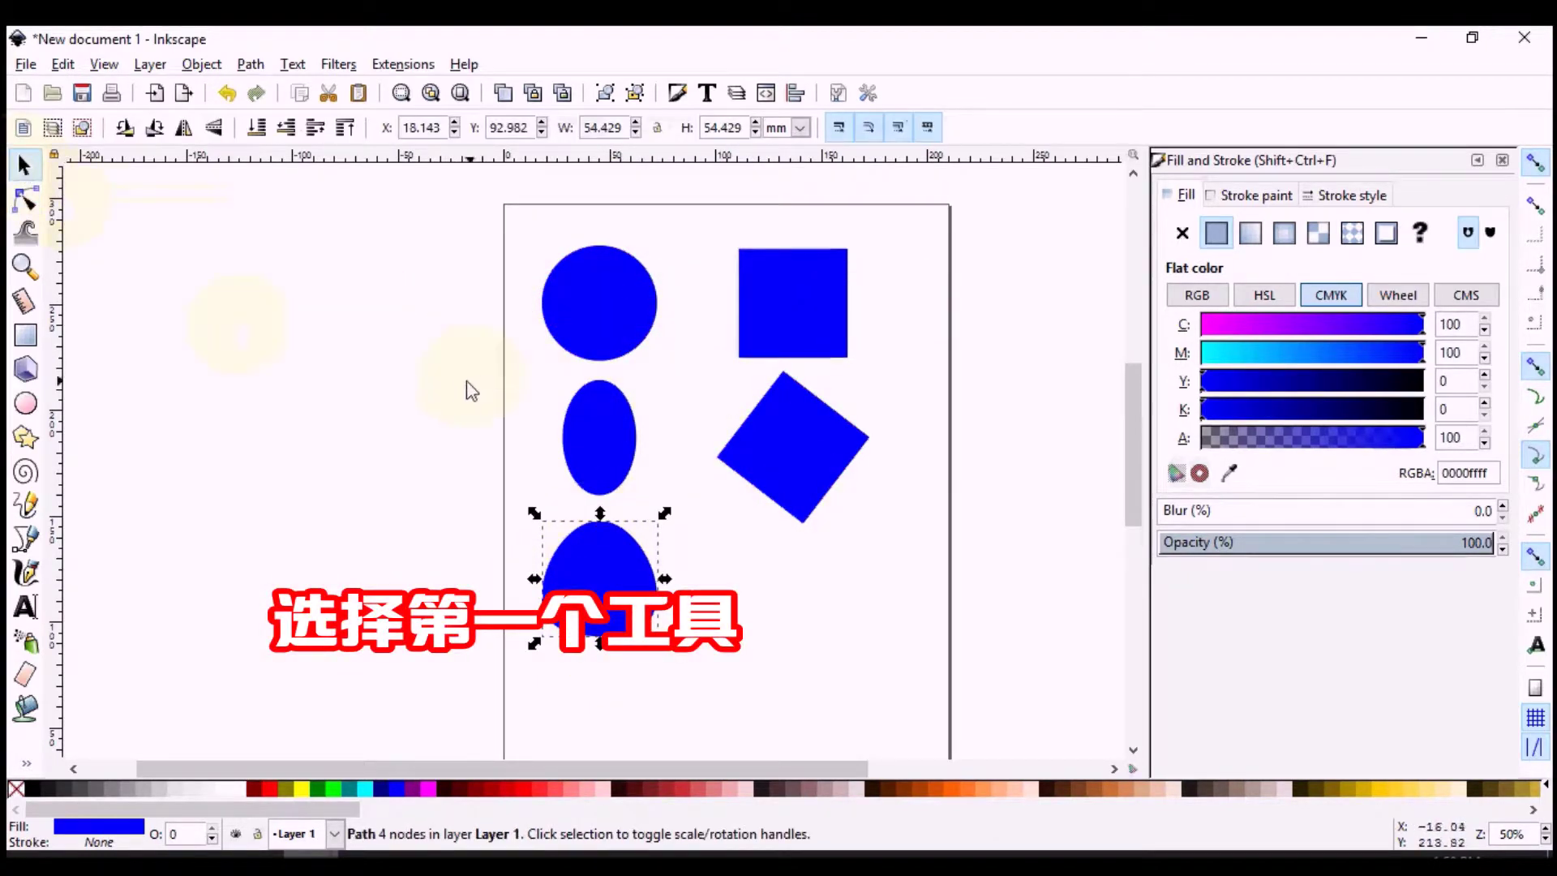
Step: Duplicate the top square, move the copy below the diamond in the right column, and convert it to a path
left_click(804, 304)
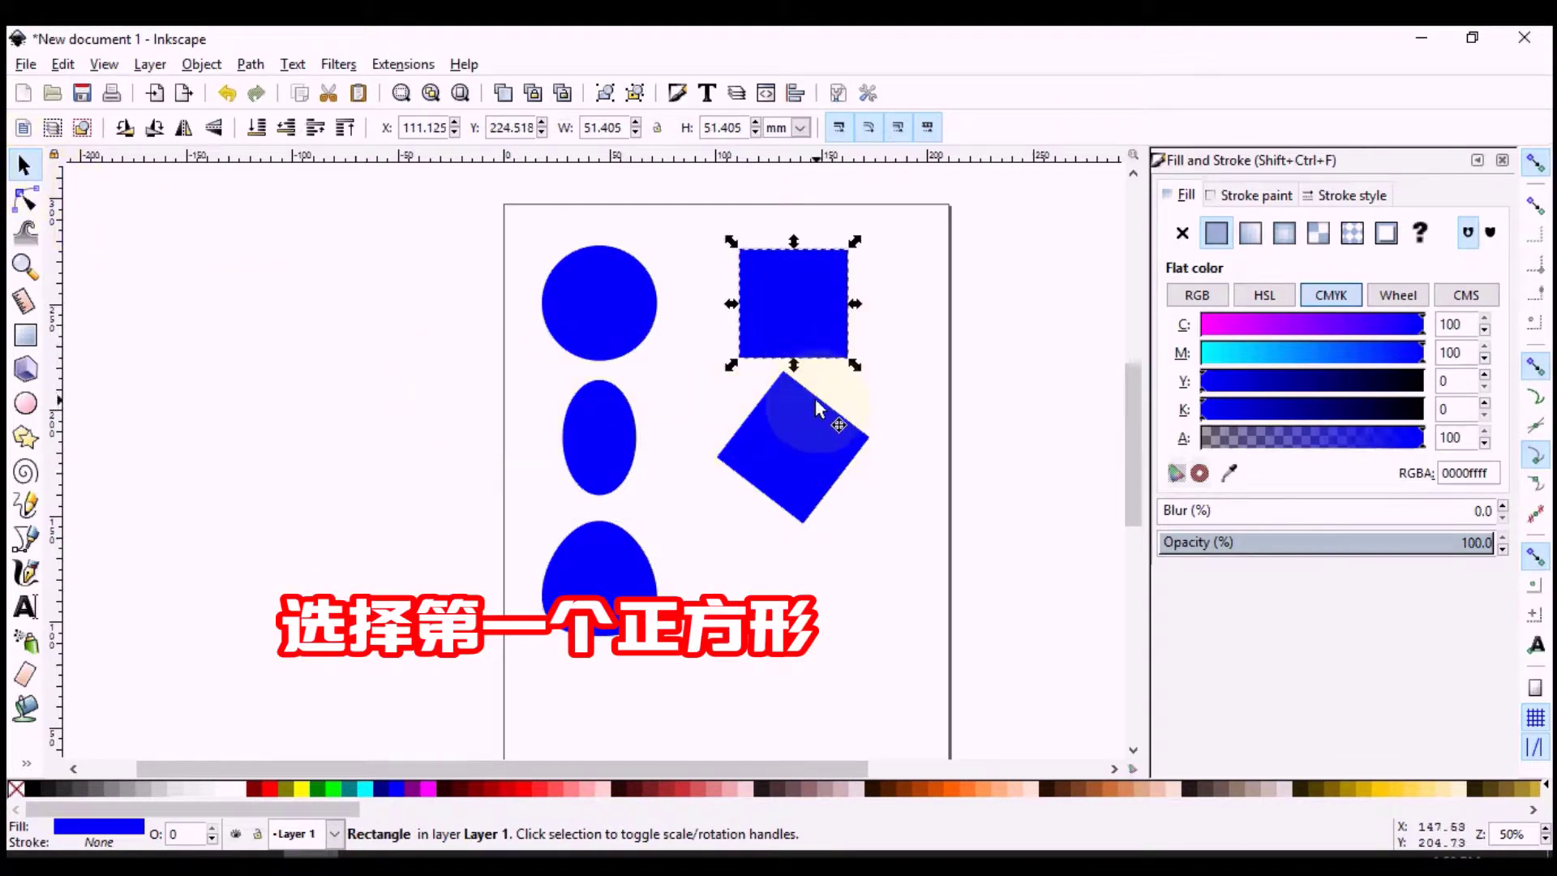
key("ctrl+d")
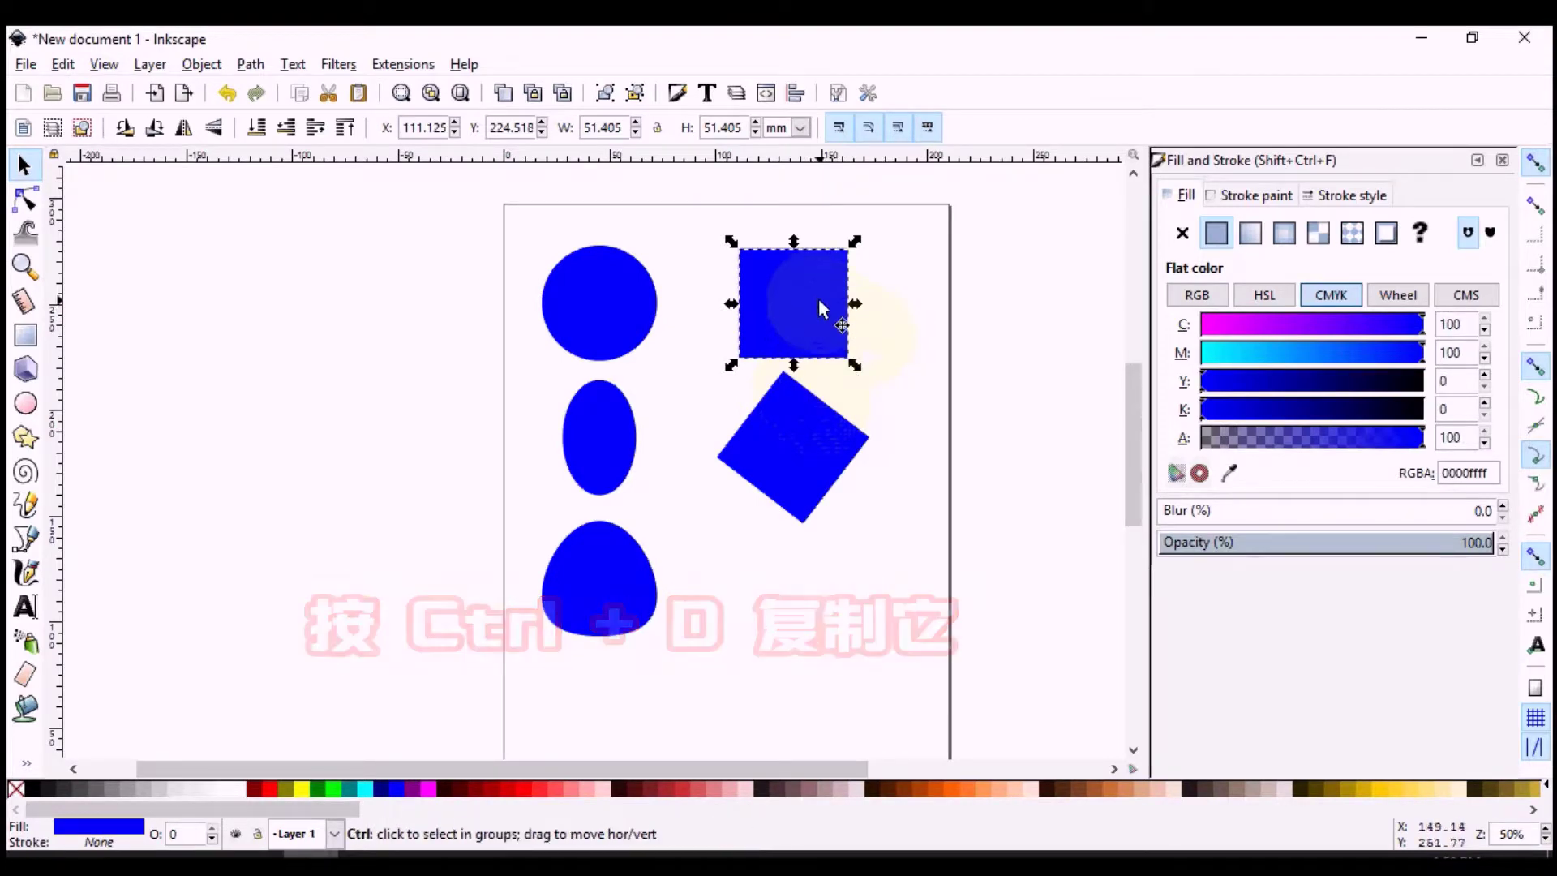
left_click_drag(820, 305, 821, 565)
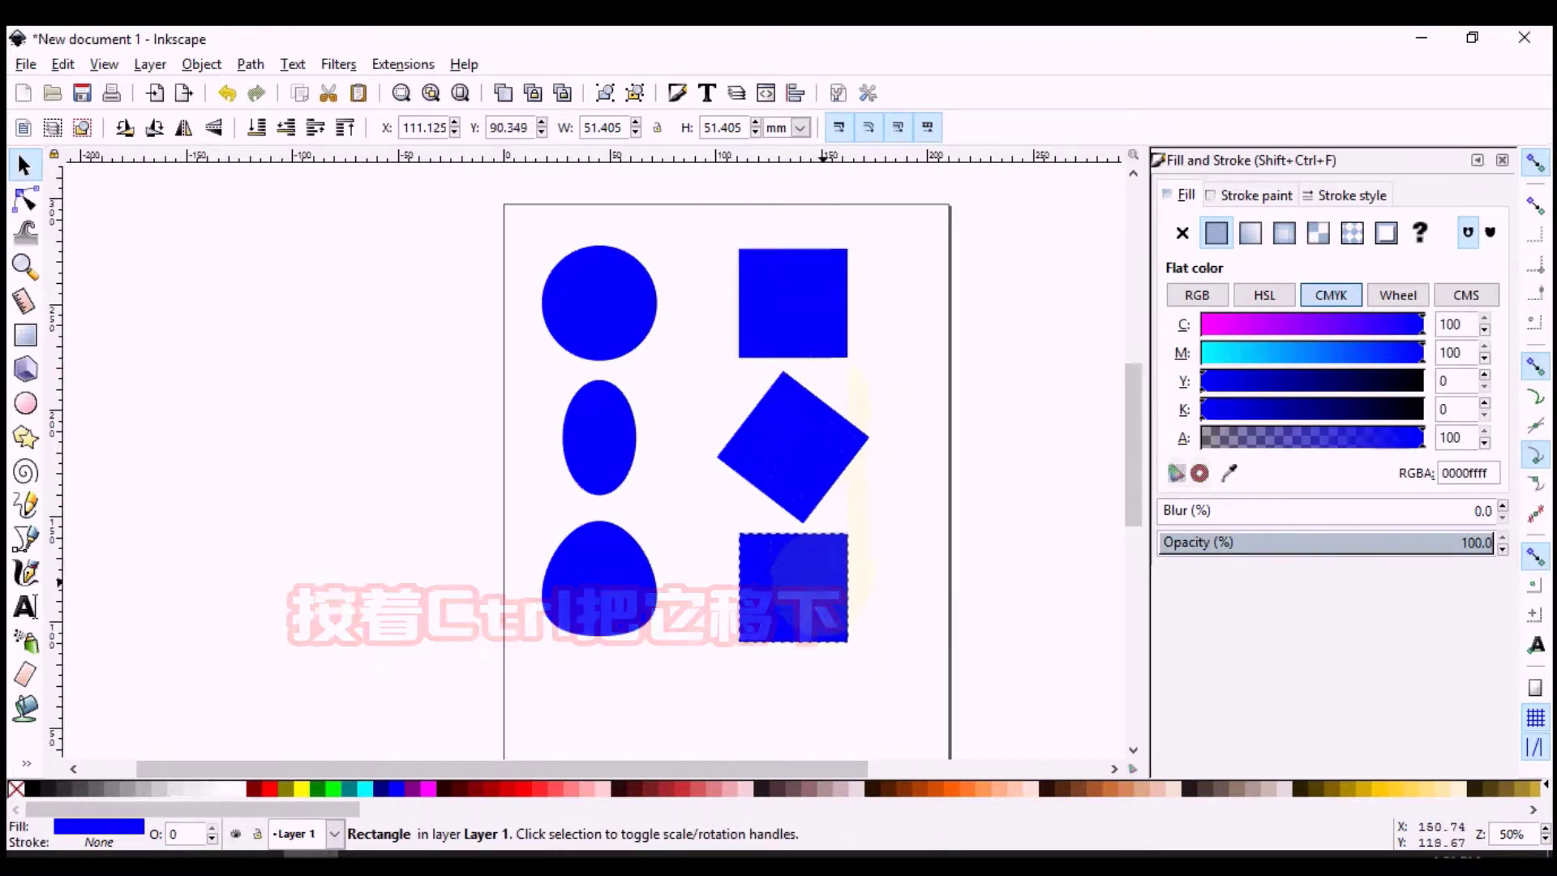
left_click_drag(822, 561, 822, 583)
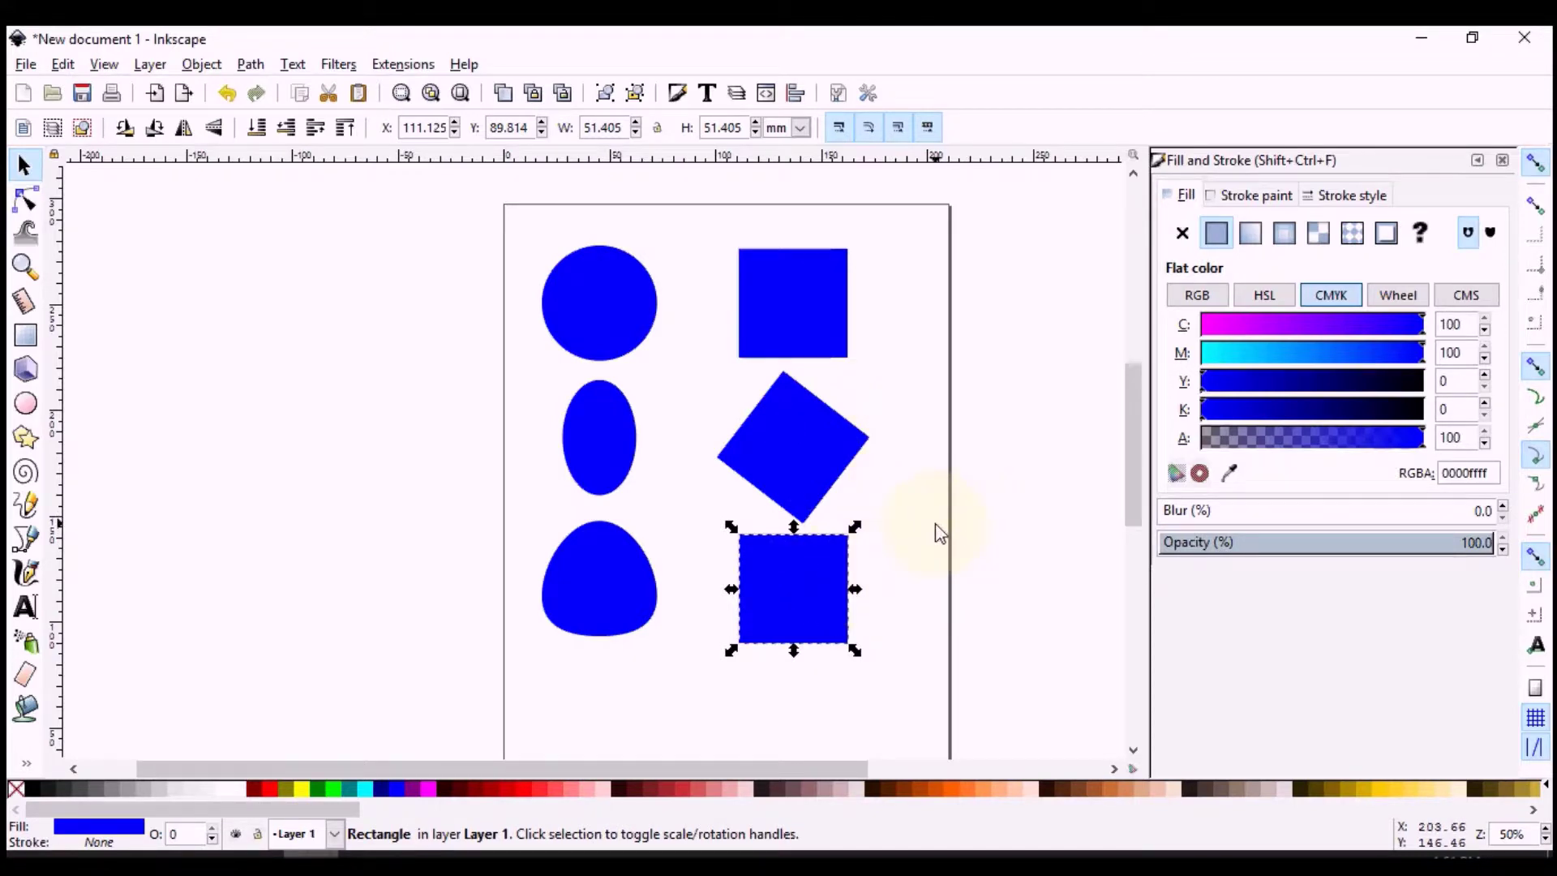
key("ctrl+shift+c")
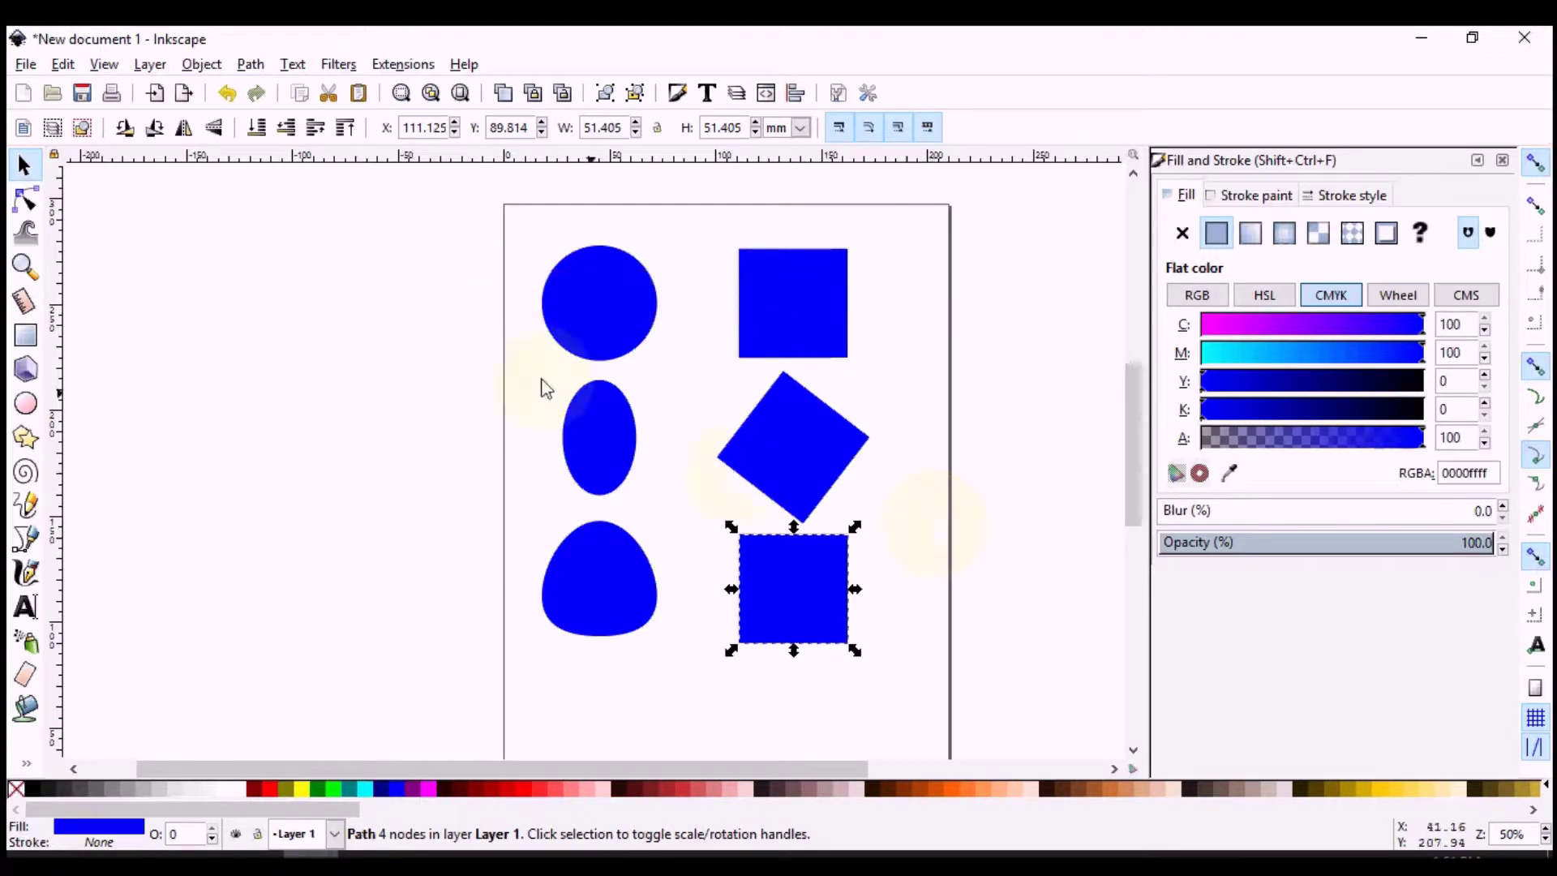
left_click(27, 202)
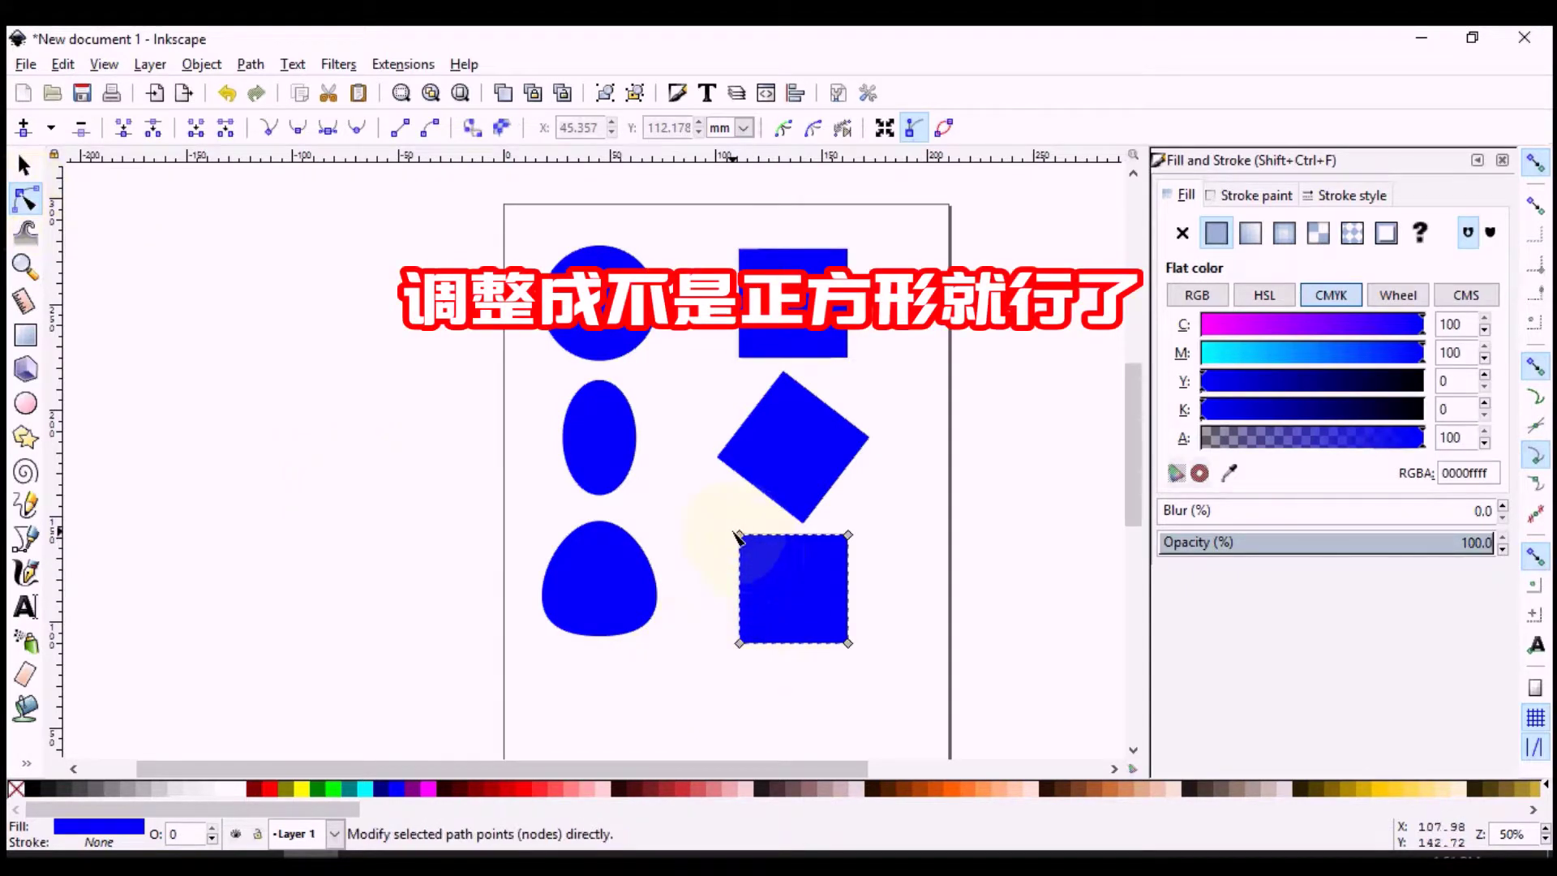
Step: Drag the new square's corner nodes to skew it into a slanted, irregular quadrilateral
left_click_drag(739, 534, 717, 539)
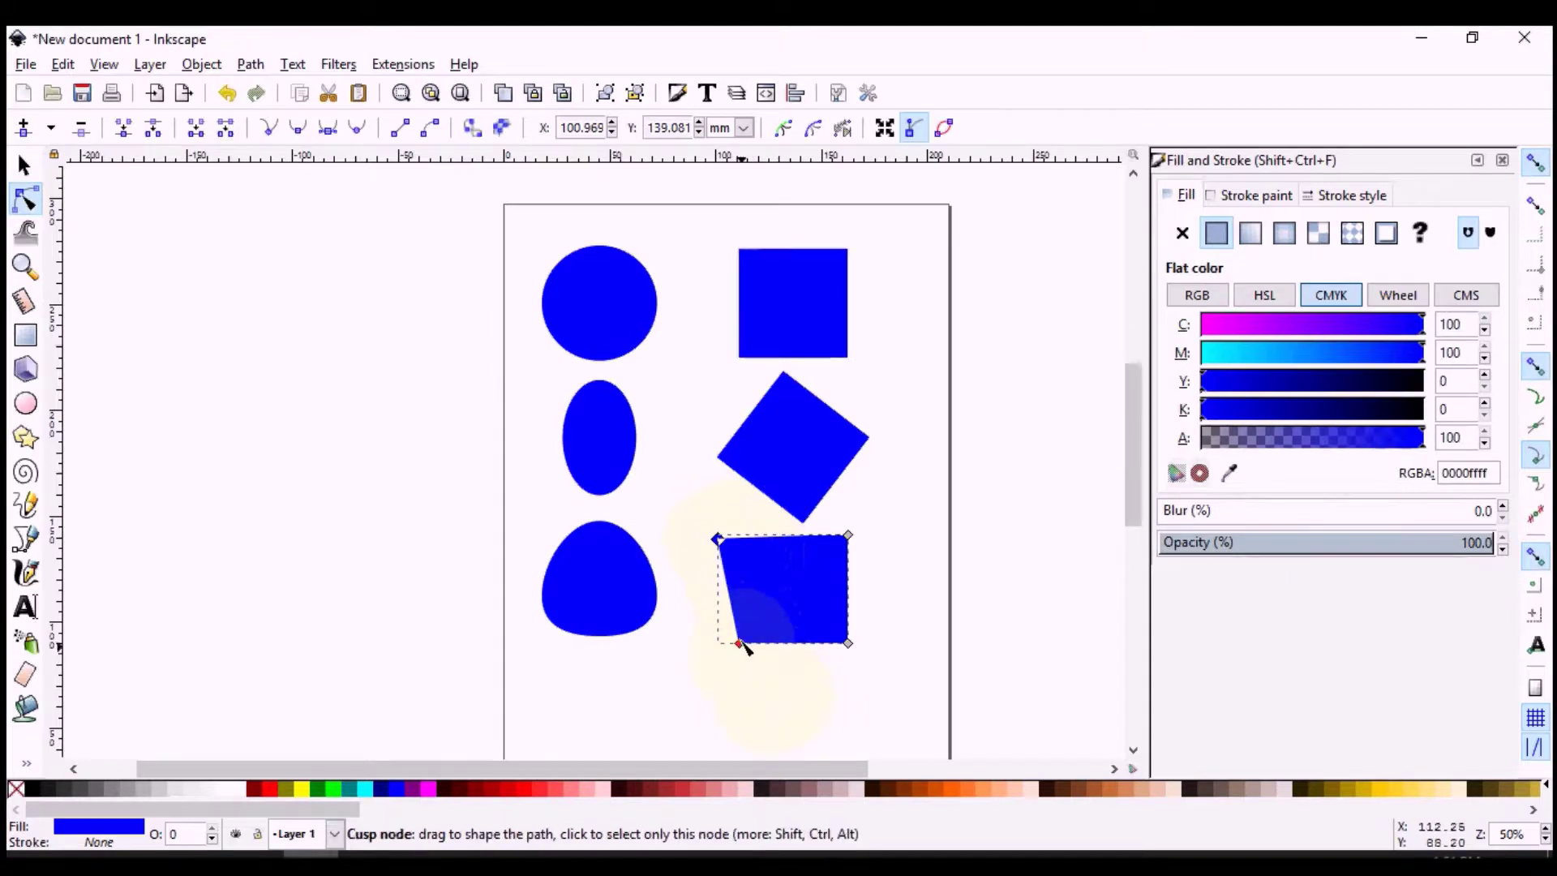
left_click_drag(739, 643, 751, 617)
left_click_drag(848, 643, 894, 643)
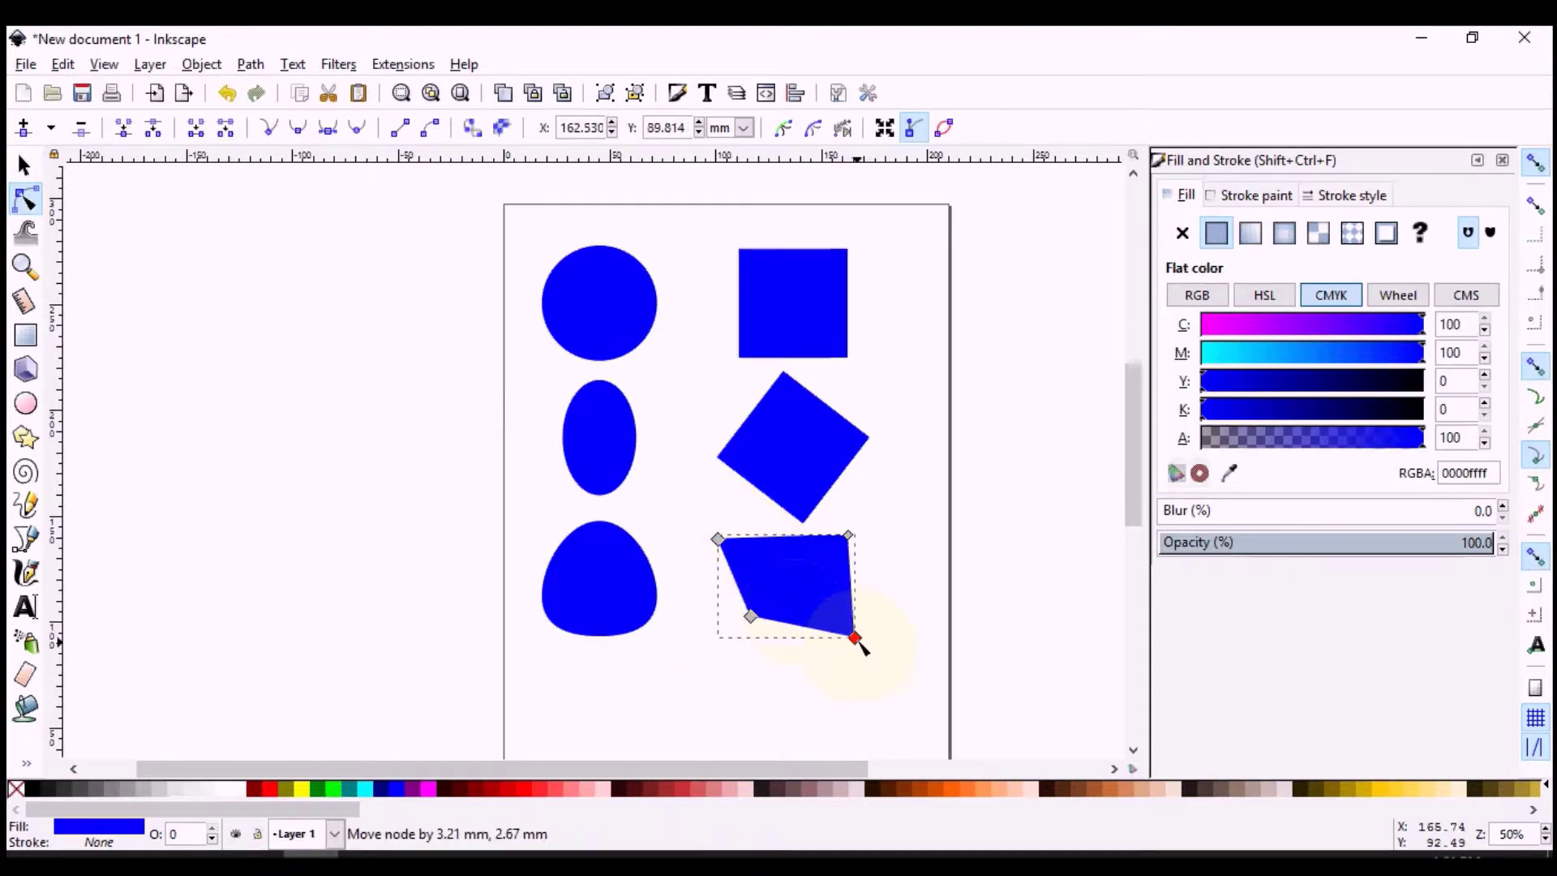
left_click_drag(848, 536, 836, 556)
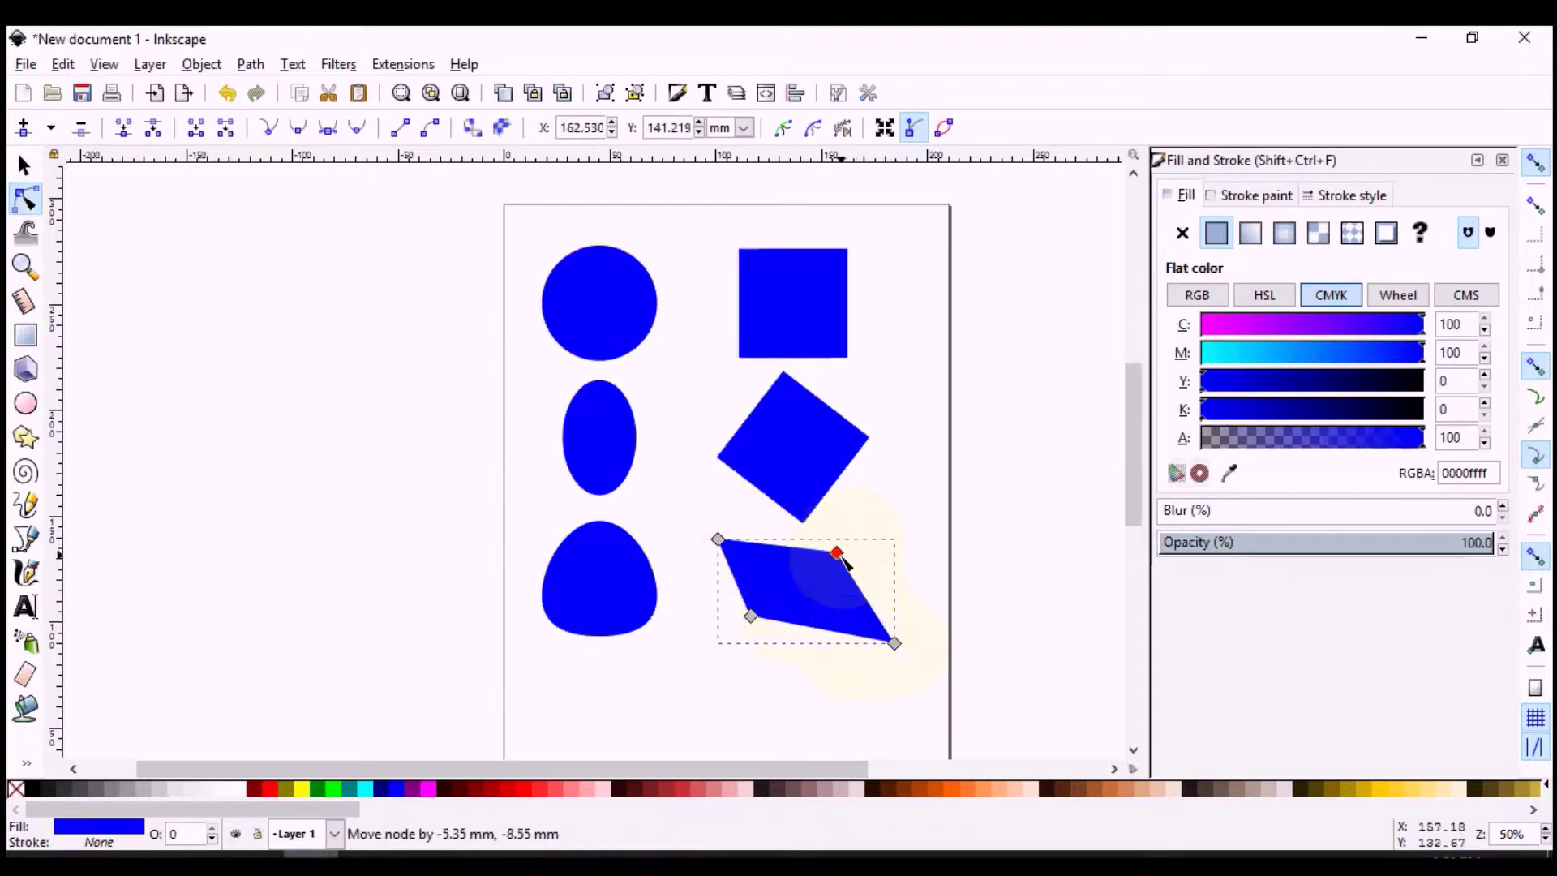
left_click_drag(752, 618, 777, 662)
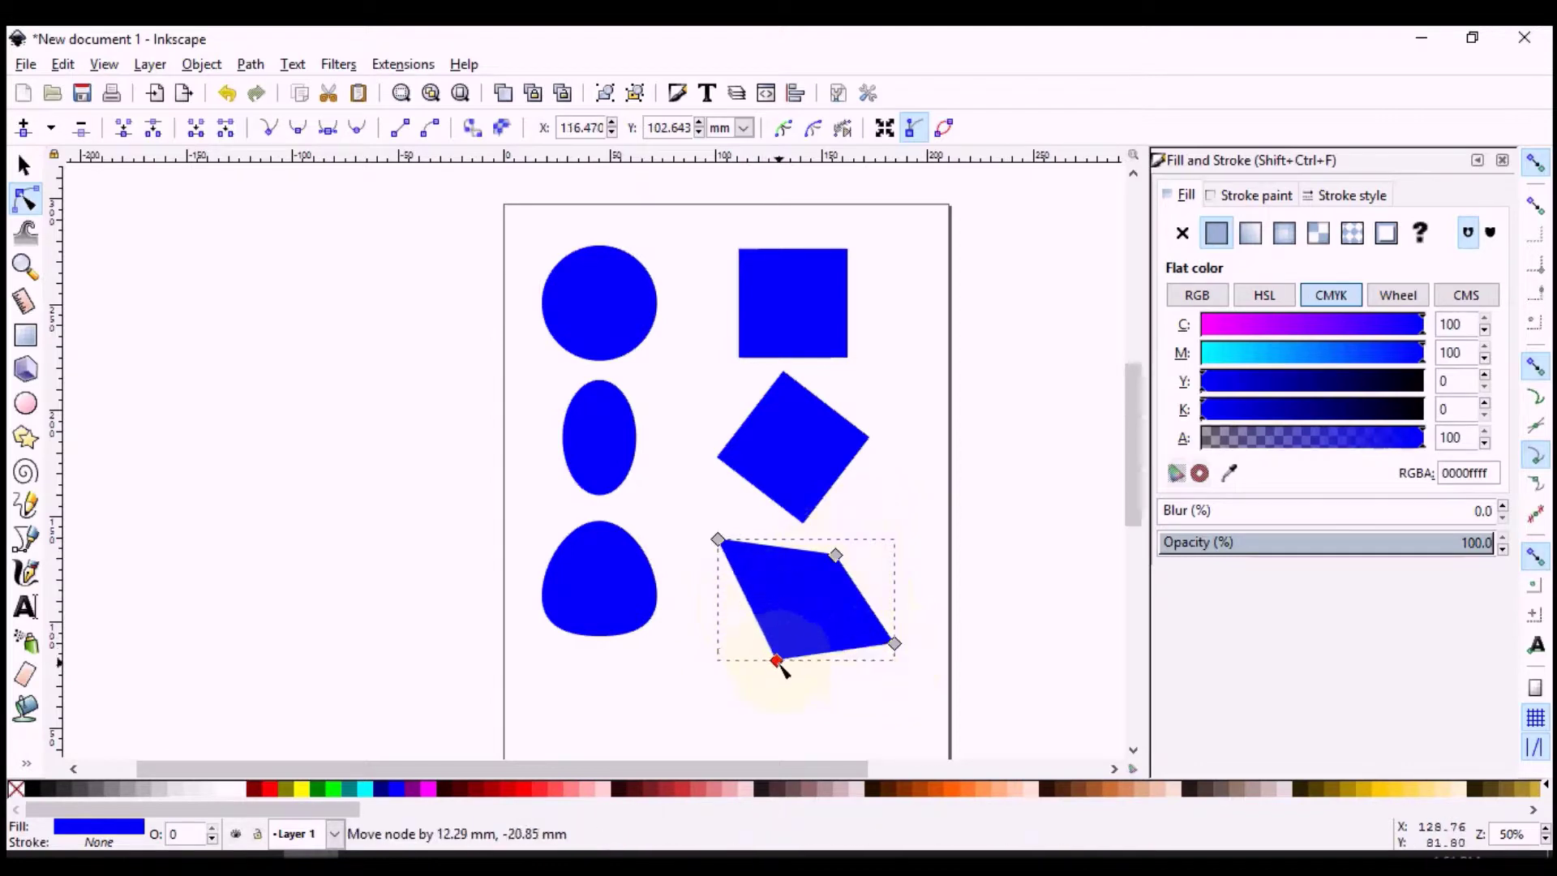
left_click(934, 577)
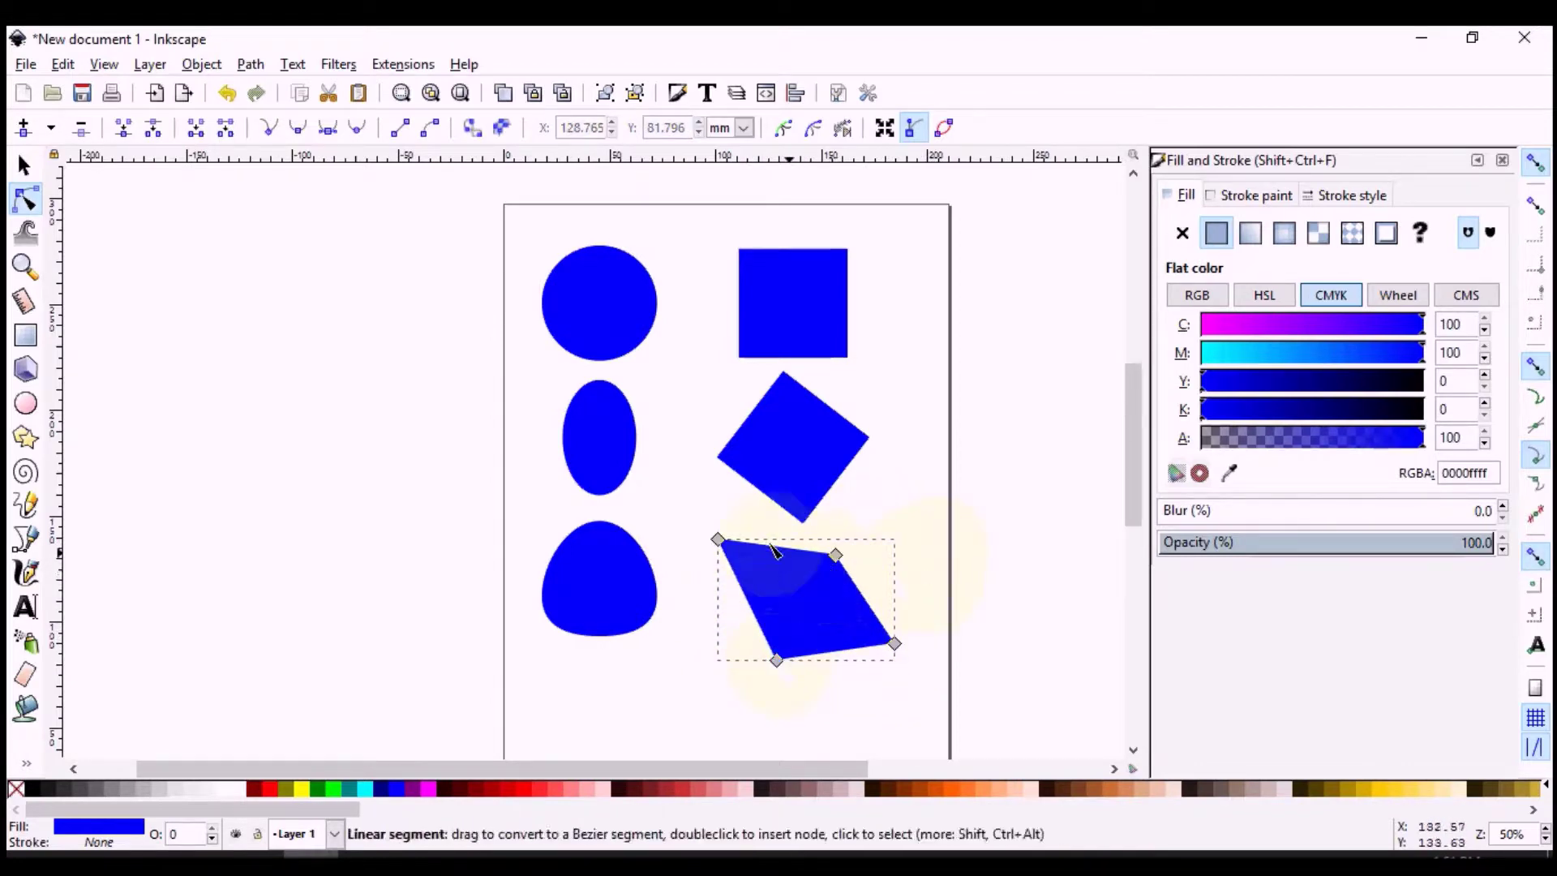
left_click(971, 589)
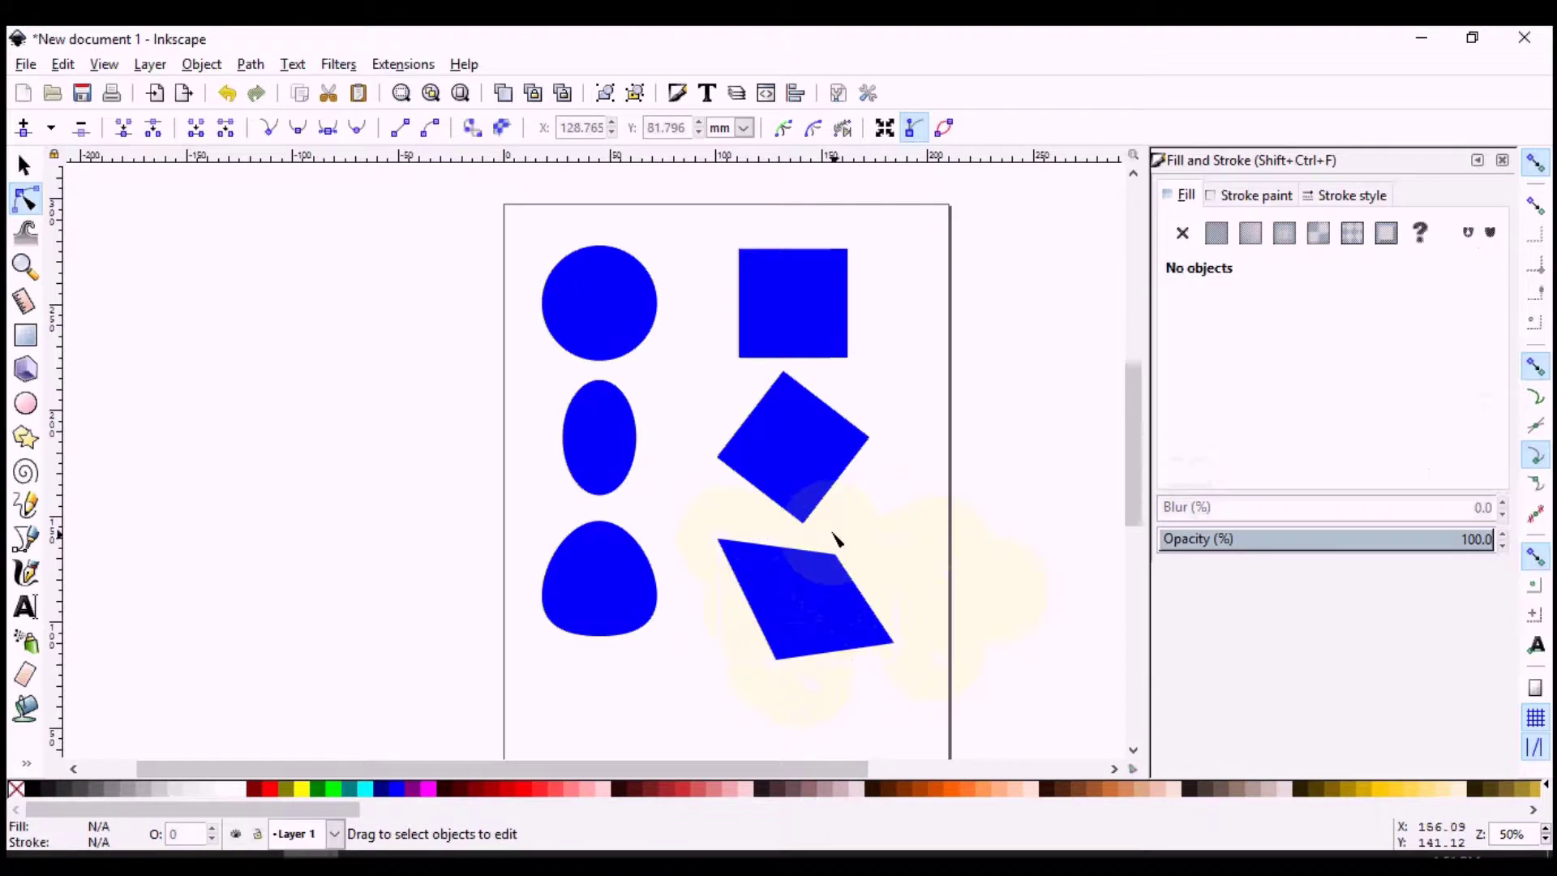
scroll(782, 511, "down", 3)
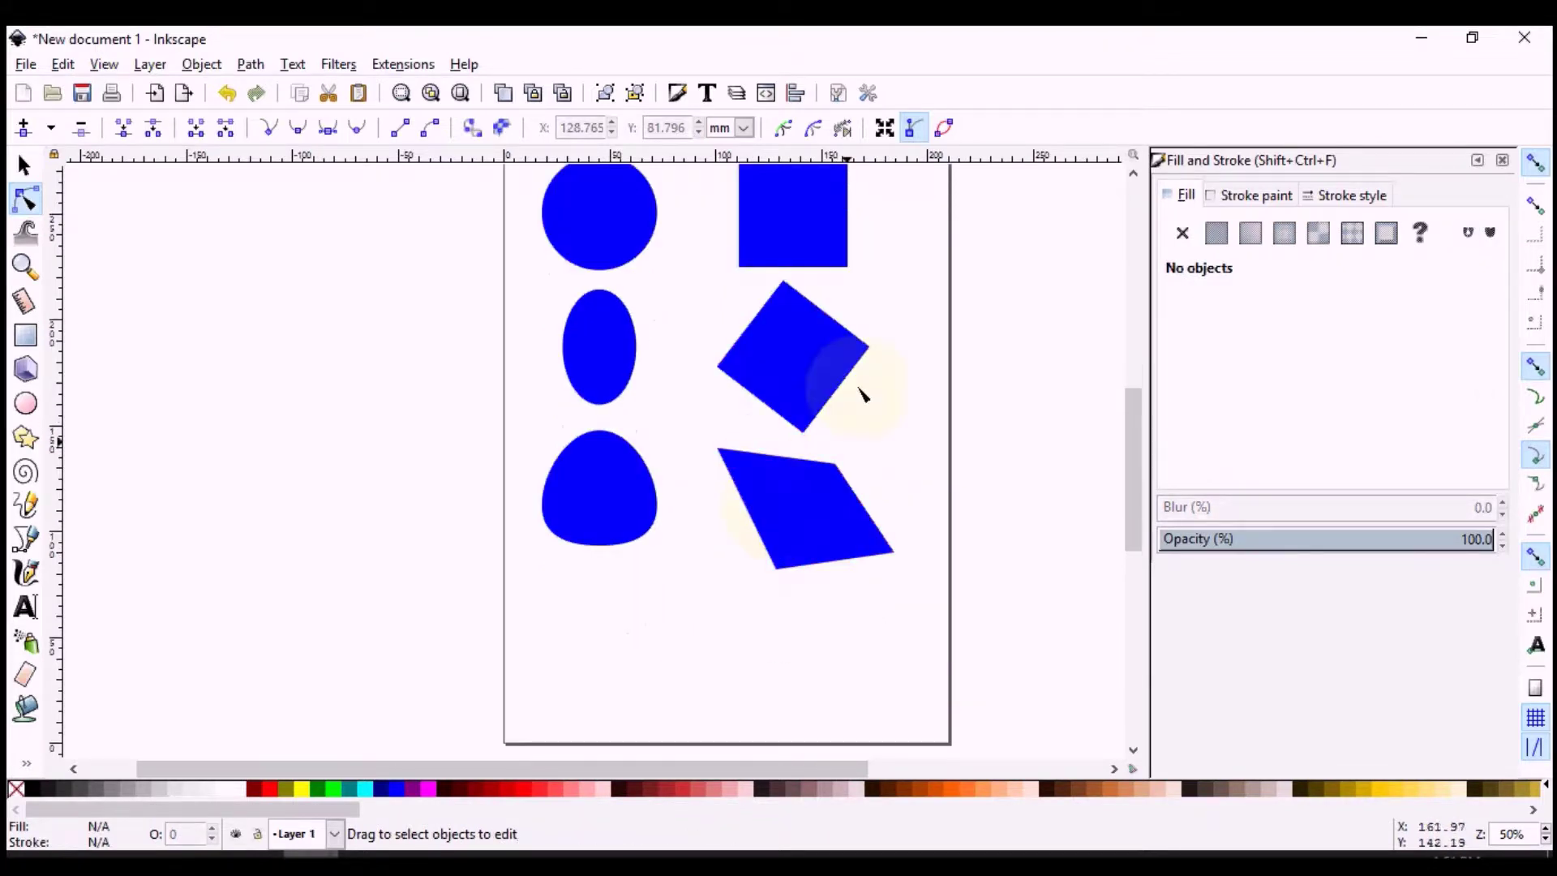
left_click(24, 167)
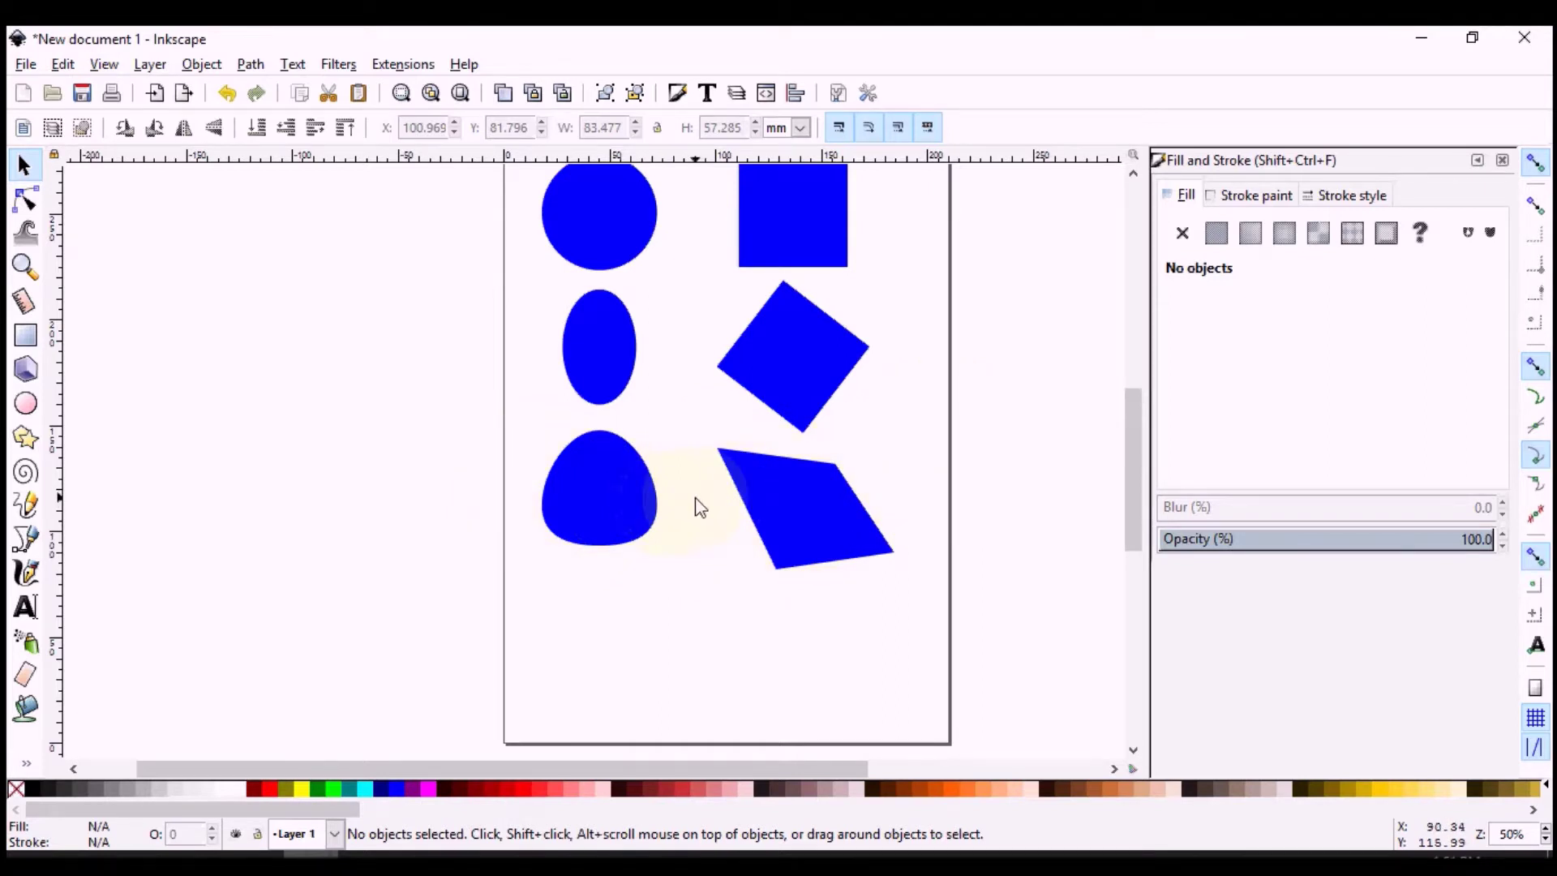
left_click(610, 483)
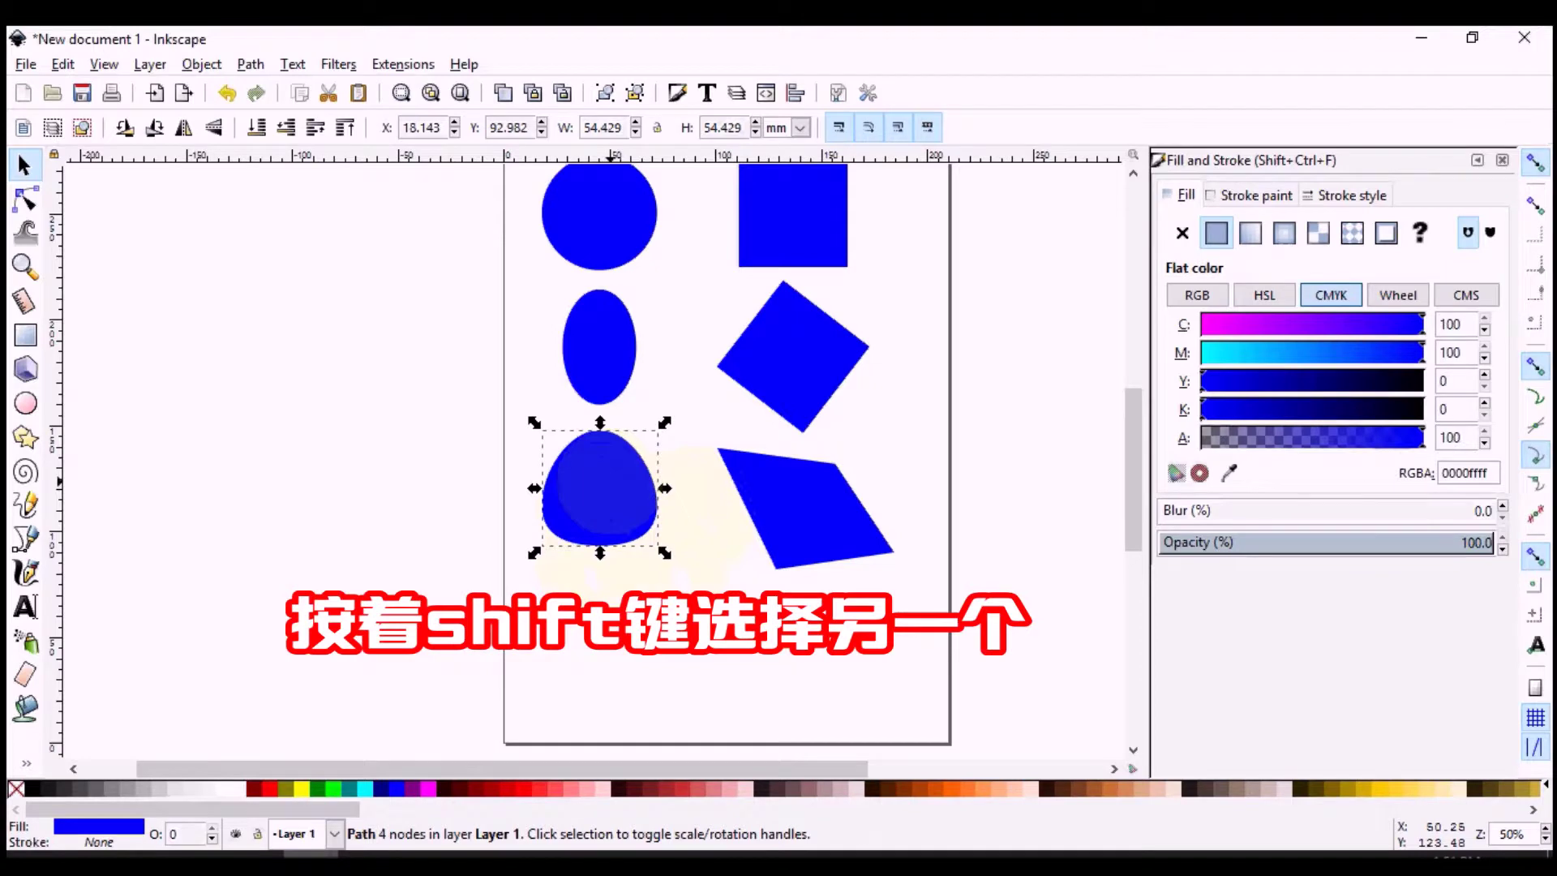
left_click(810, 517, "shift")
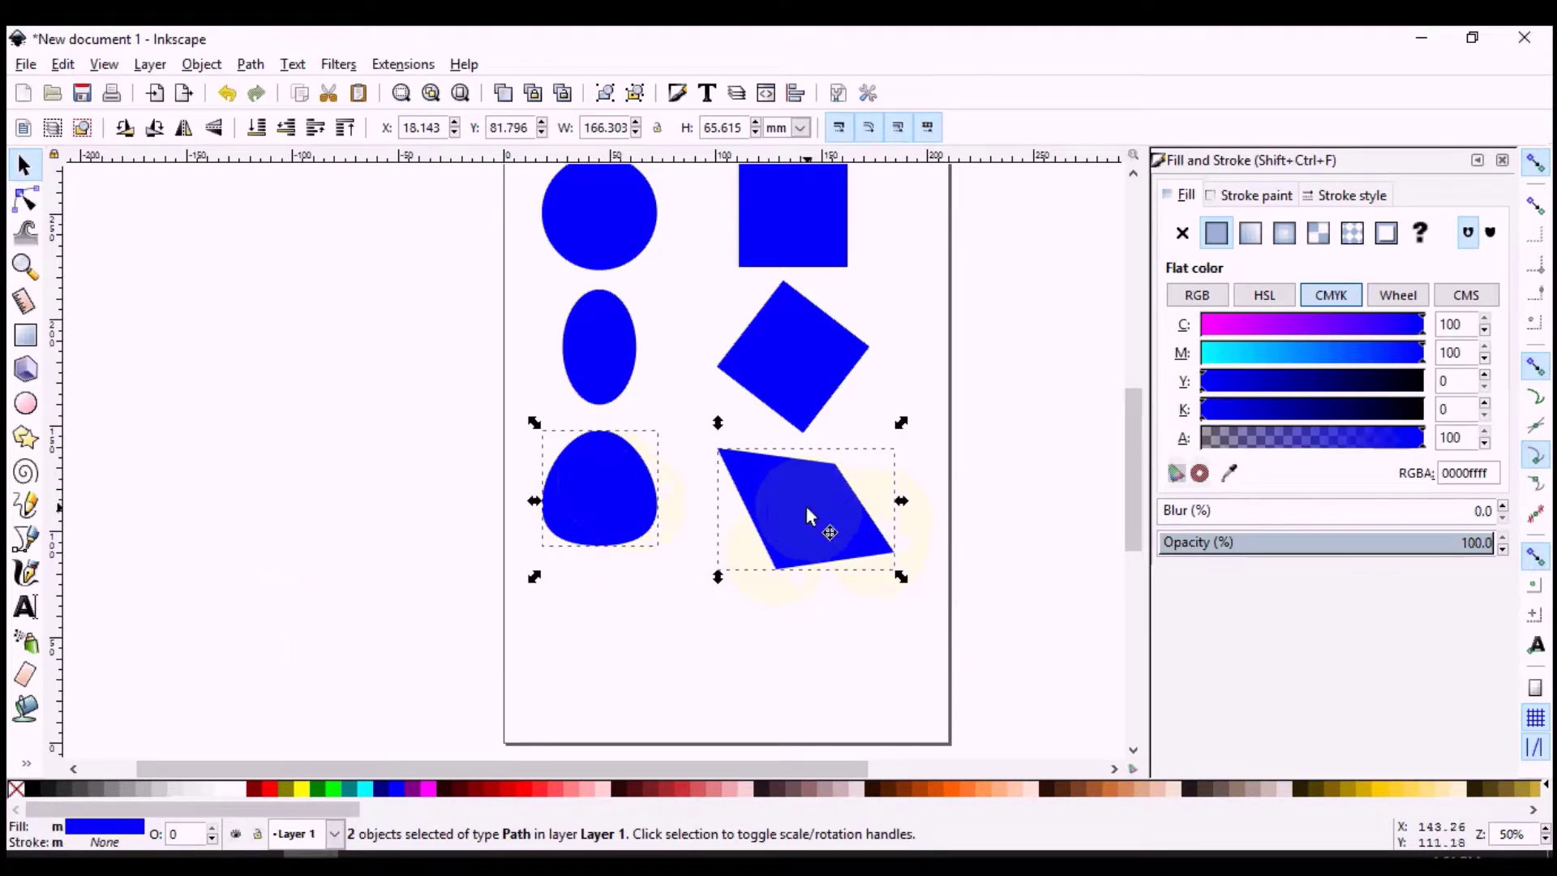
left_click(392, 483)
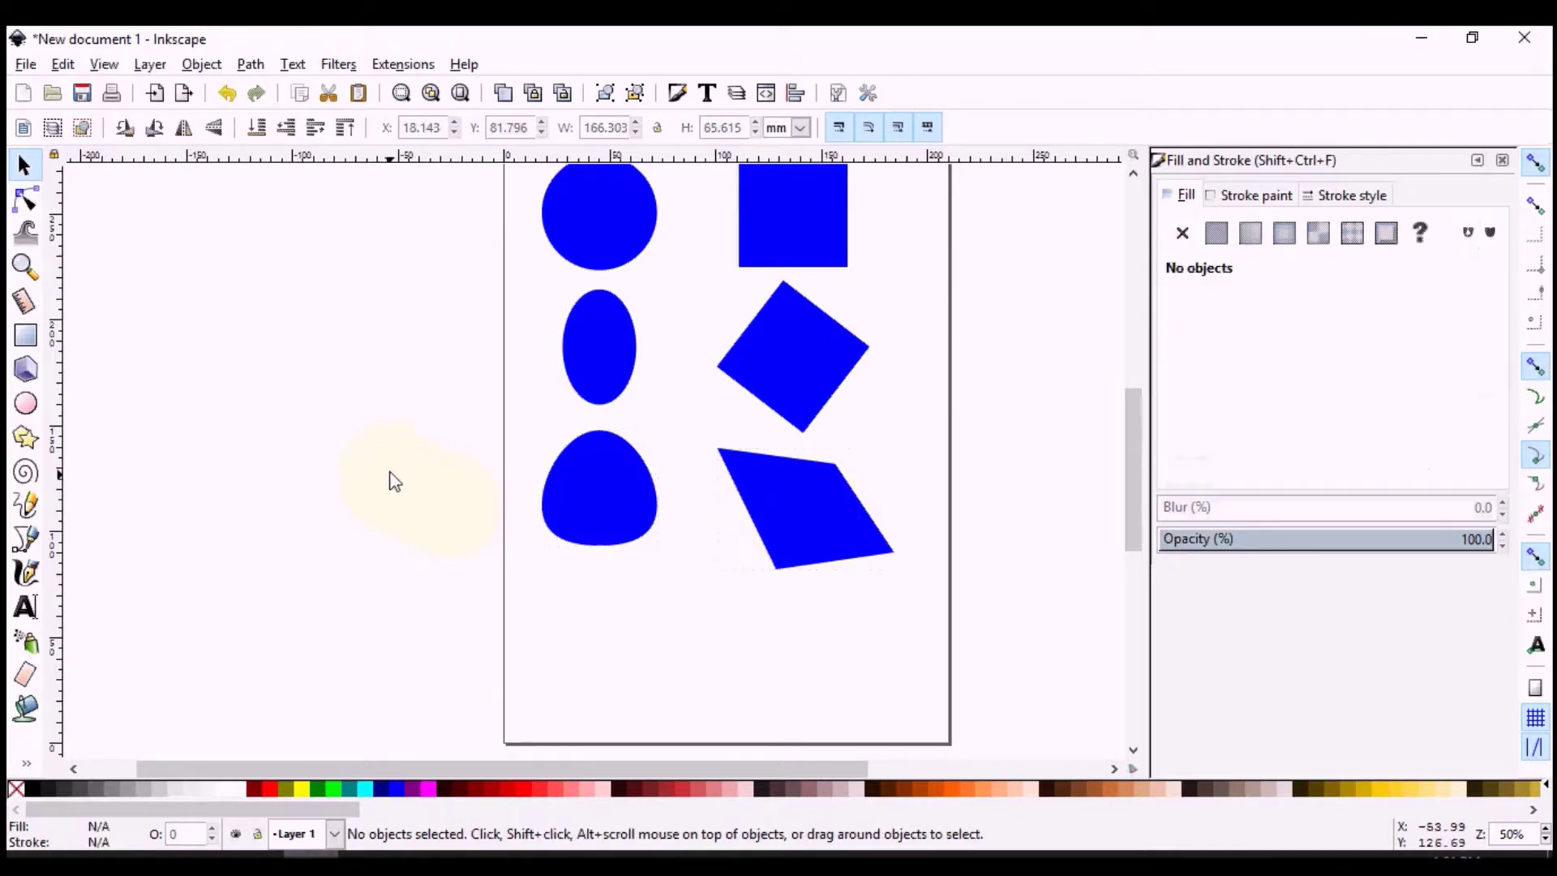
left_click_drag(398, 405, 970, 620)
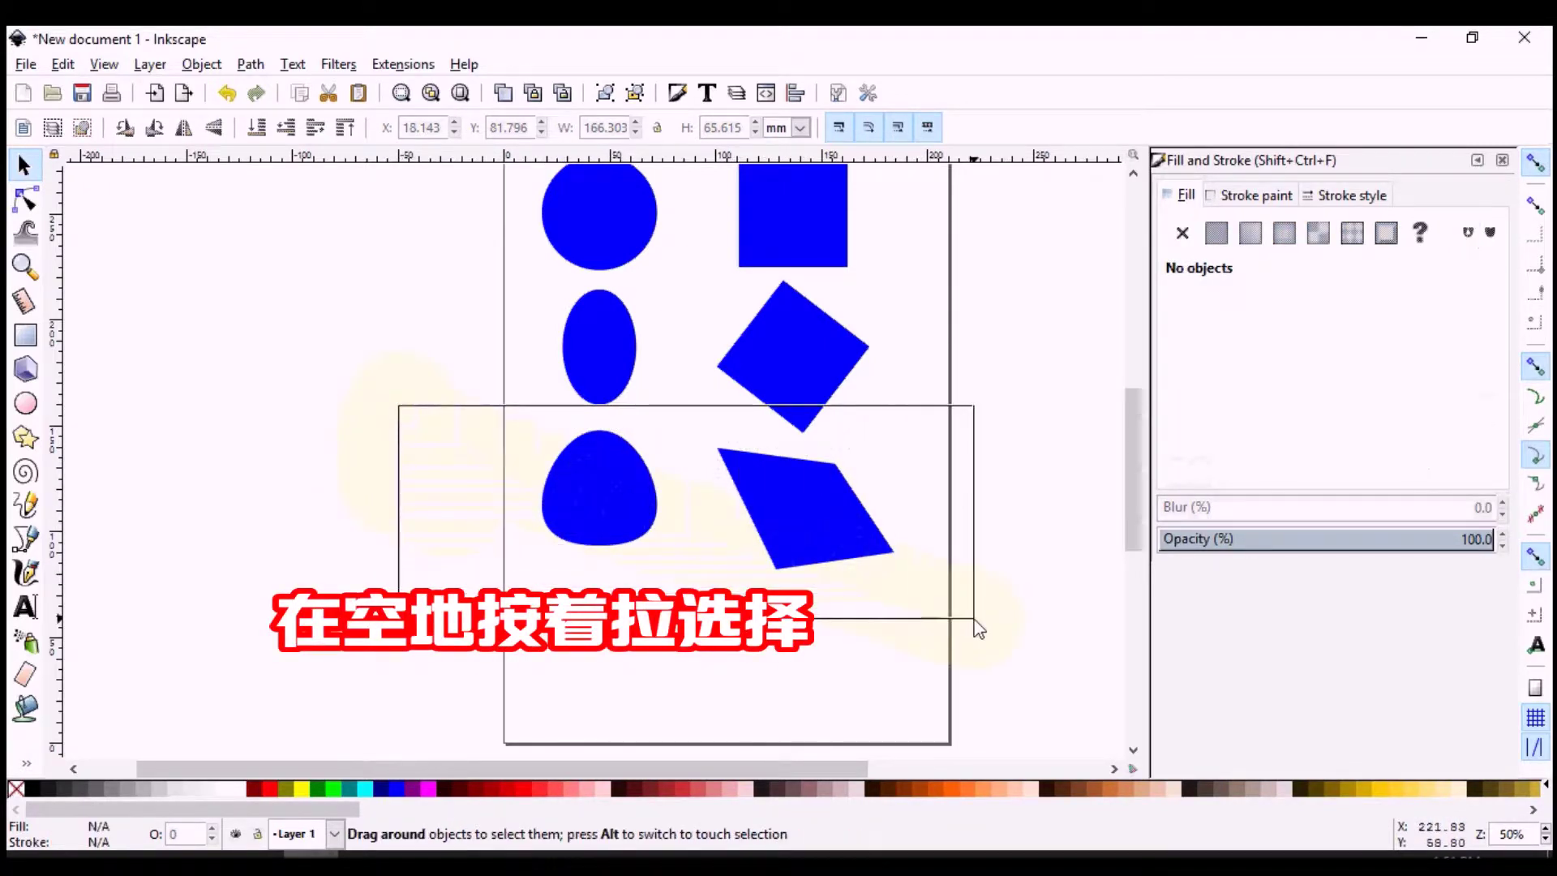
left_click_drag(970, 618, 973, 620)
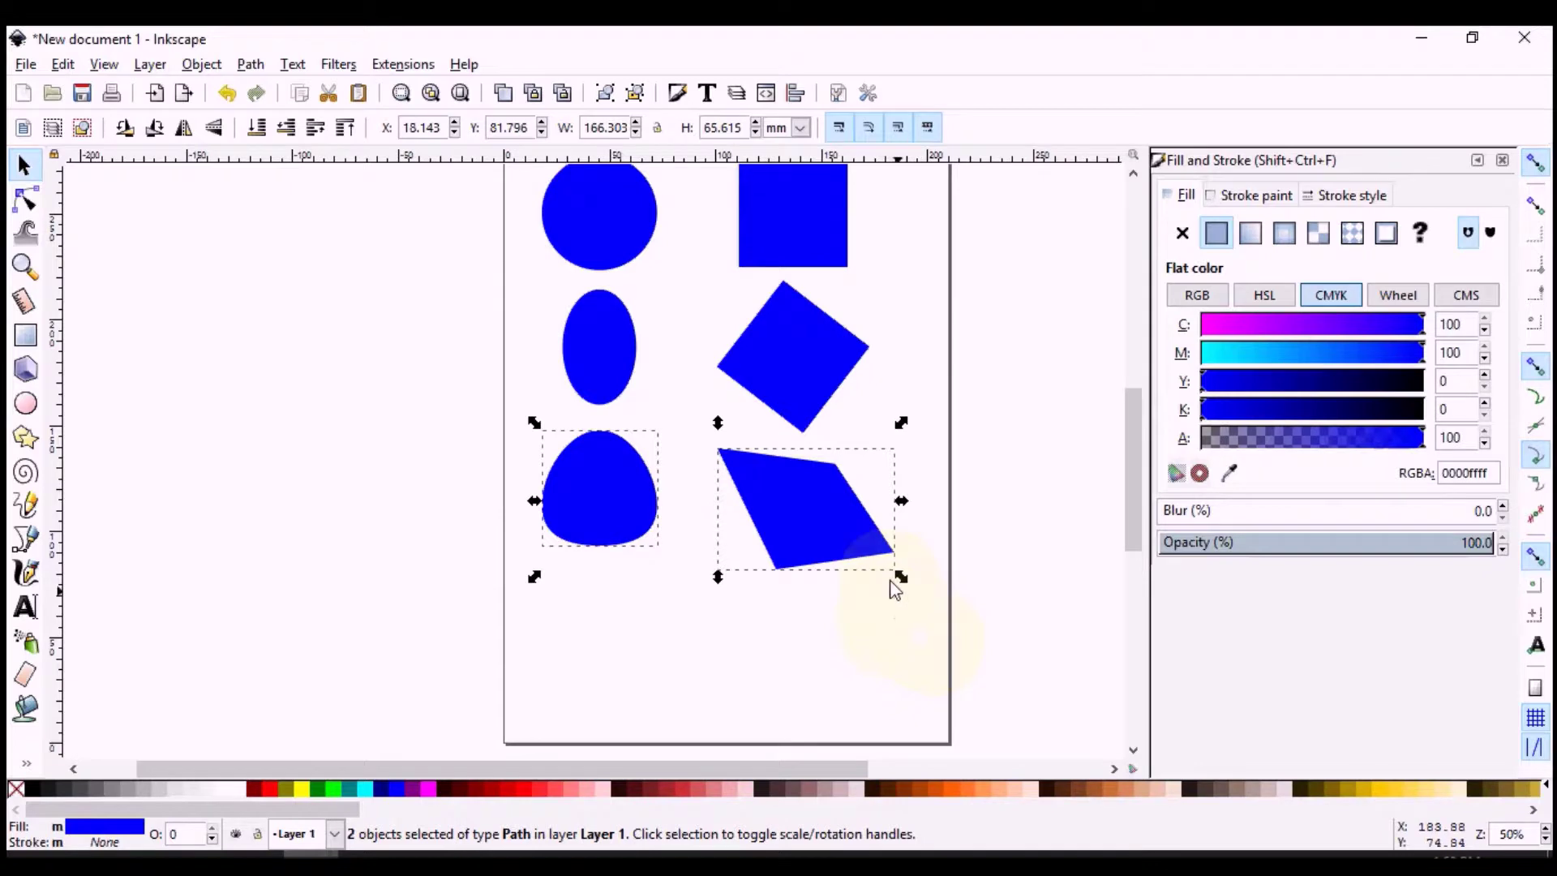
left_click_drag(422, 383, 443, 415)
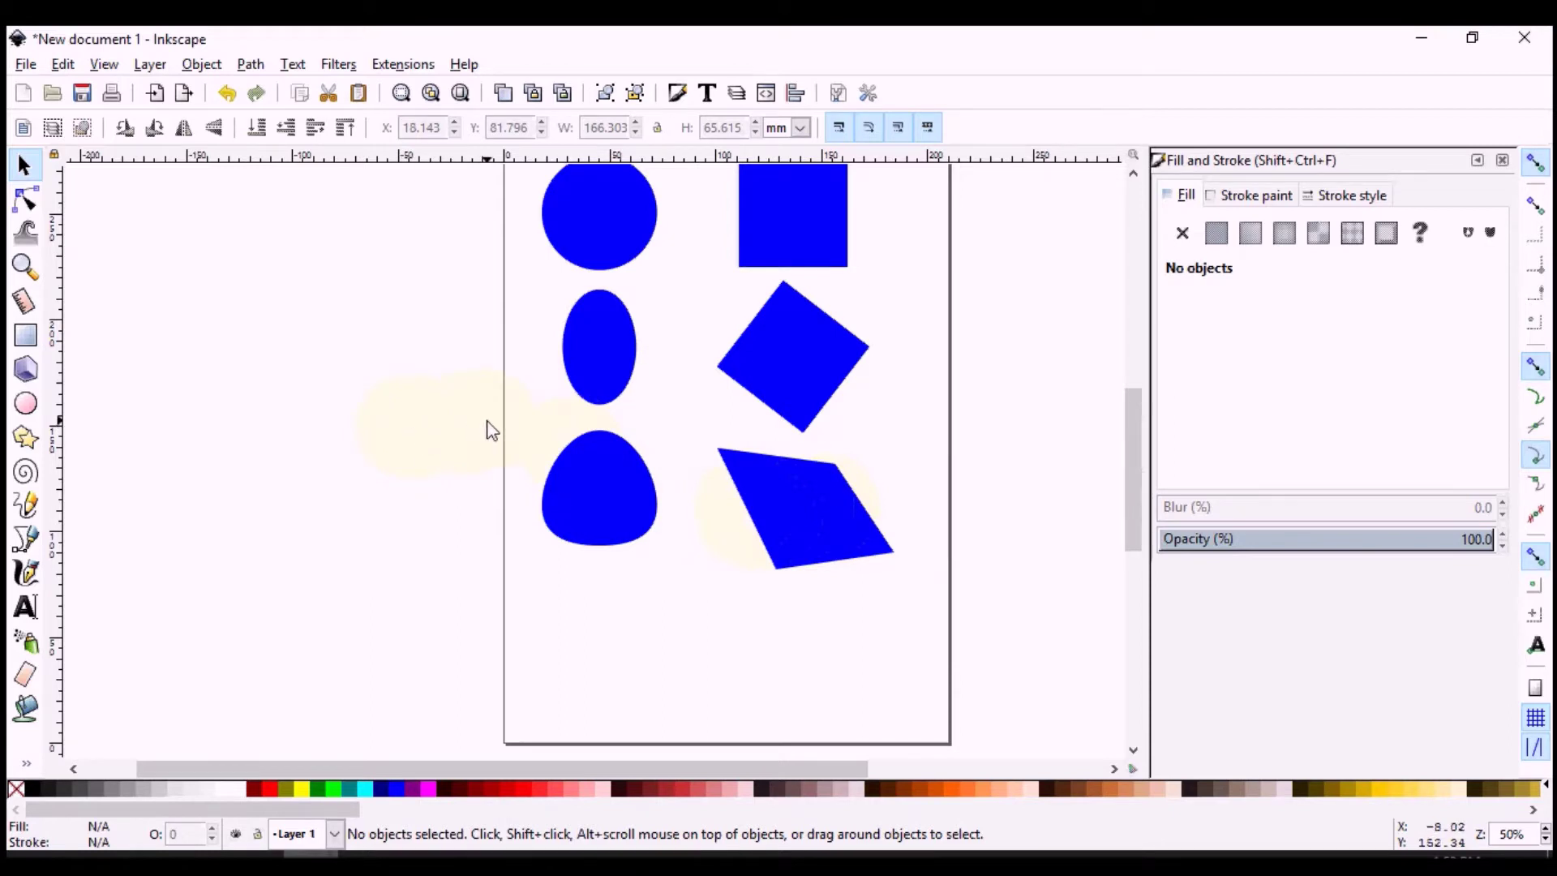
left_click_drag(449, 393, 985, 638)
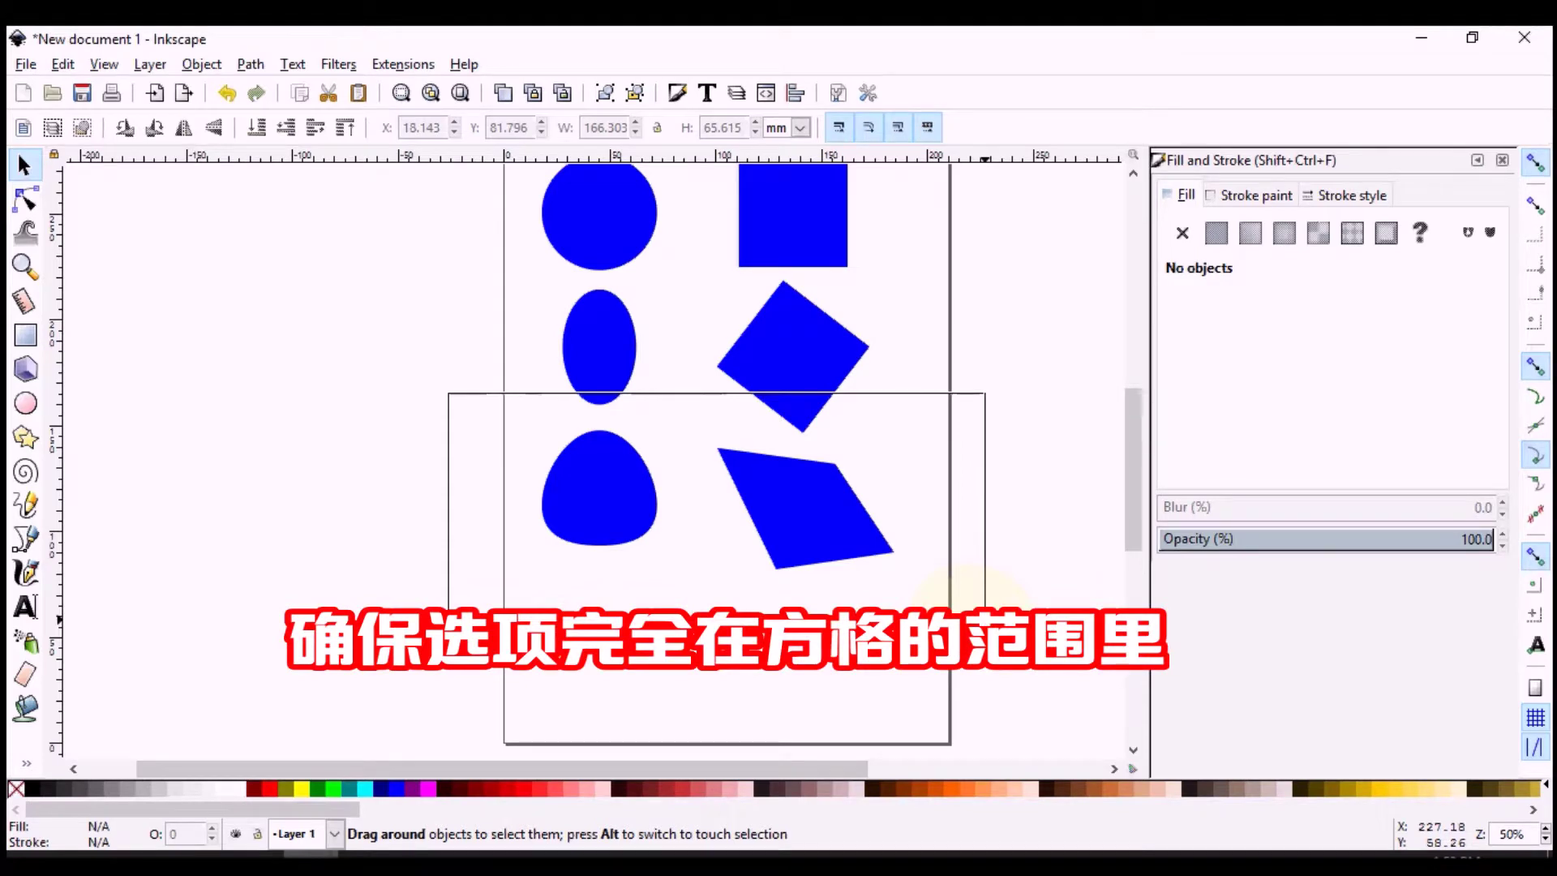
left_click_drag(986, 638, 966, 637)
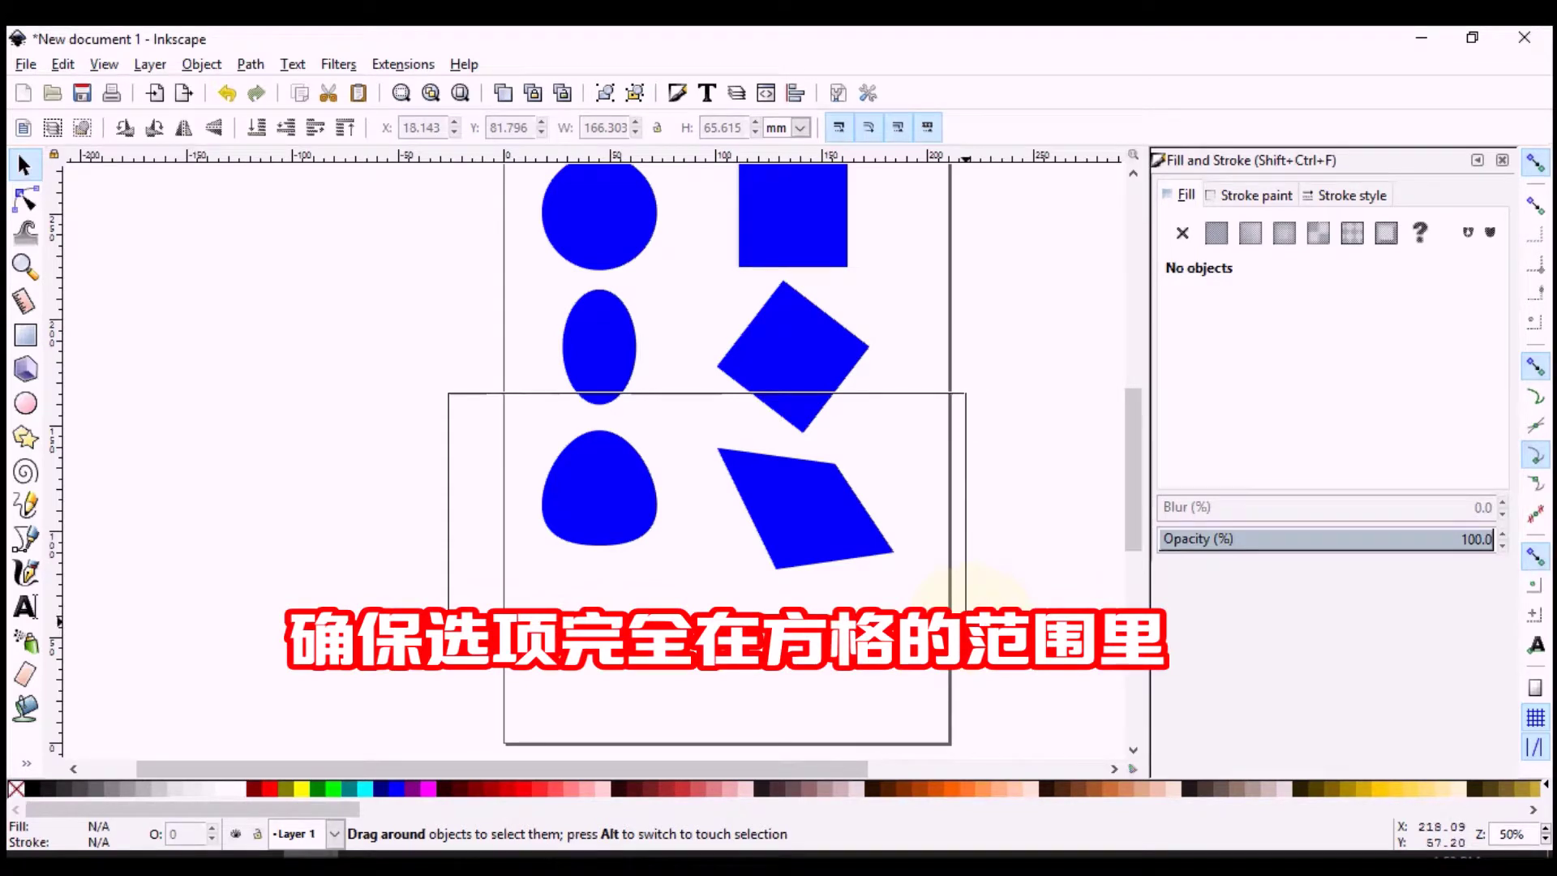
left_click_drag(966, 637, 966, 638)
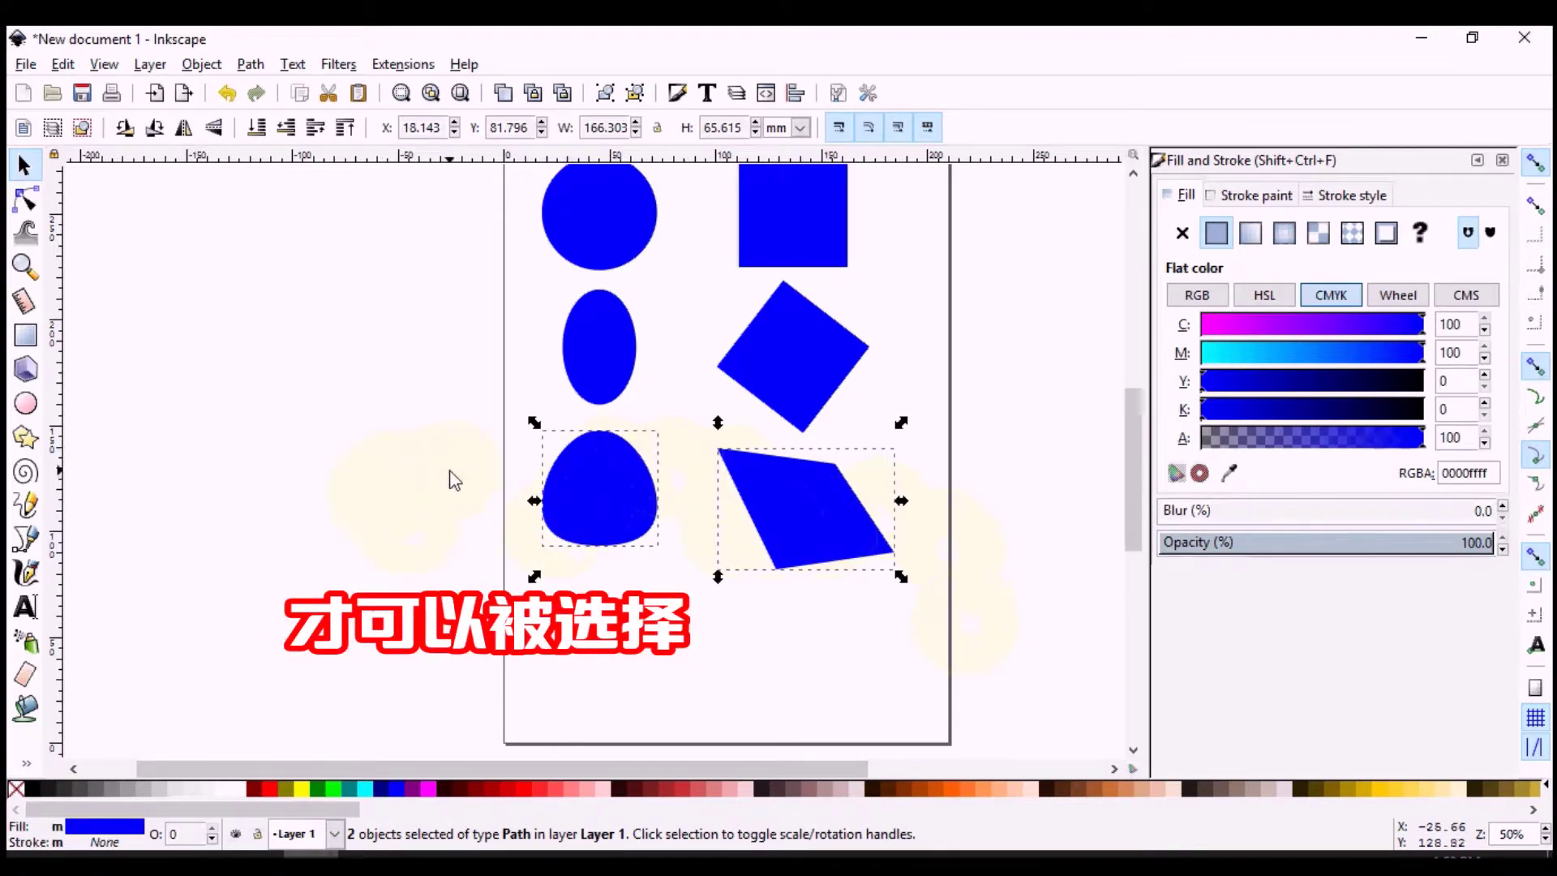
left_click(469, 514)
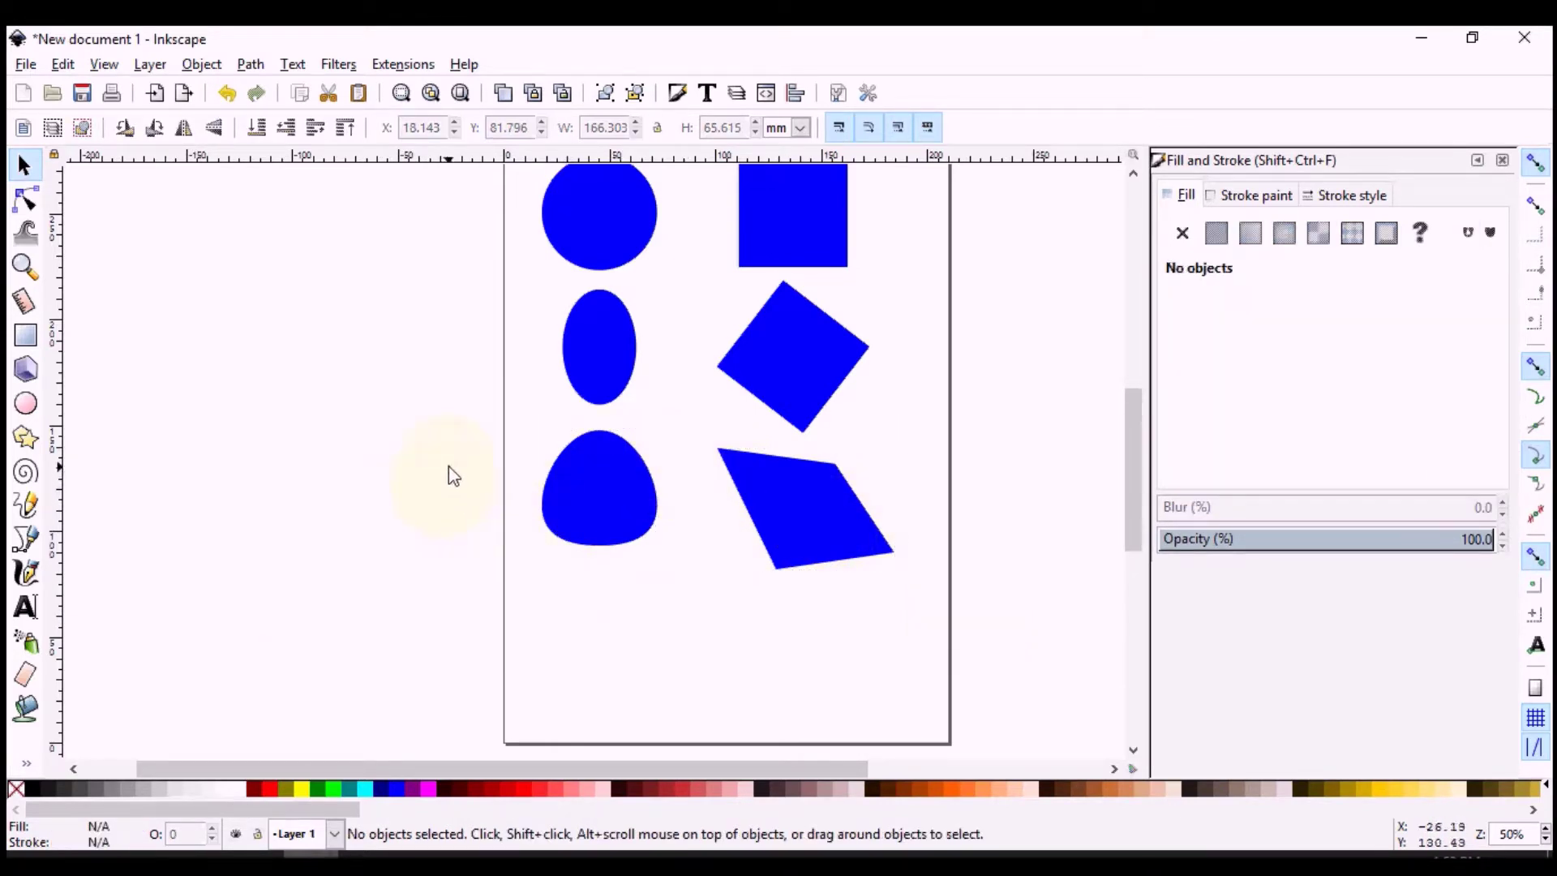
Step: Duplicate the bottom blob and quadrilateral and move the copies down as a fourth row
left_click_drag(458, 491, 960, 613)
left_click_drag(448, 406, 902, 578)
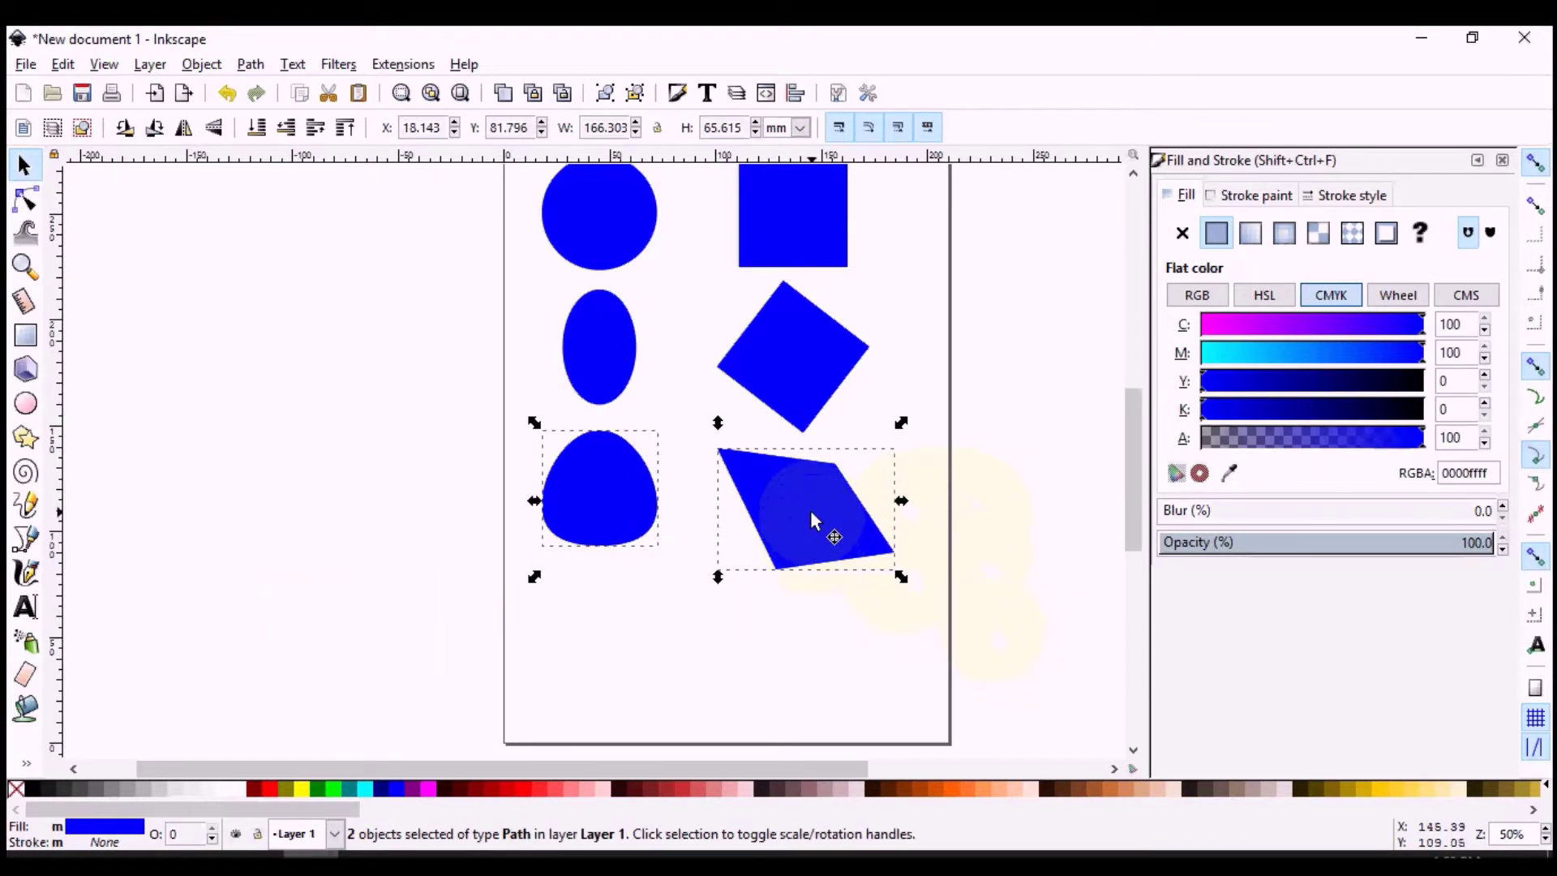
key("ctrl+d")
left_click_drag(811, 514, 807, 649)
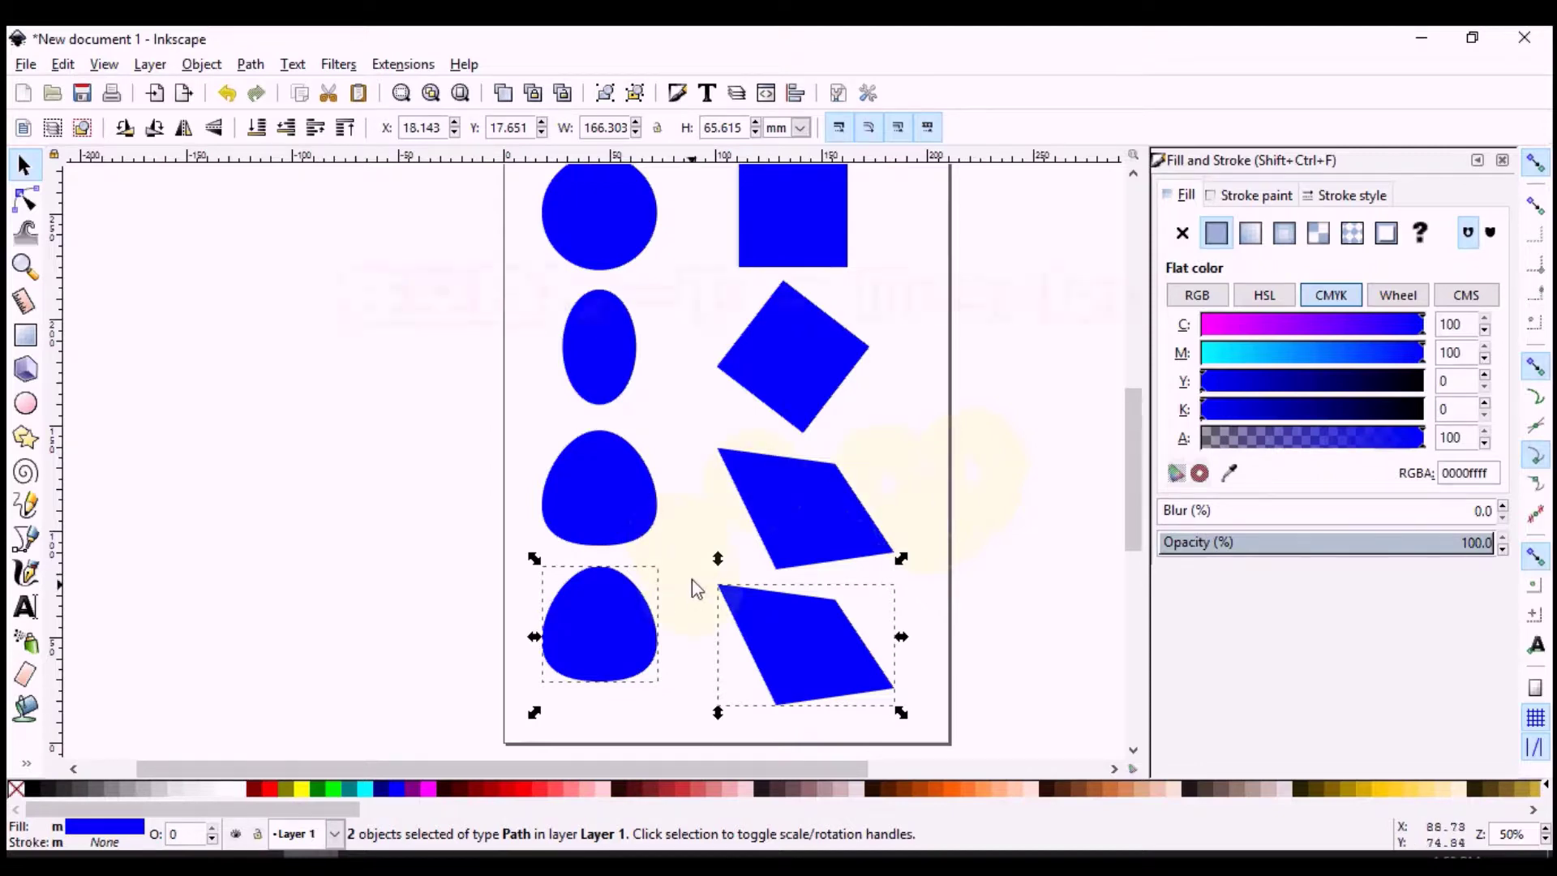
left_click(694, 545)
left_click(612, 620)
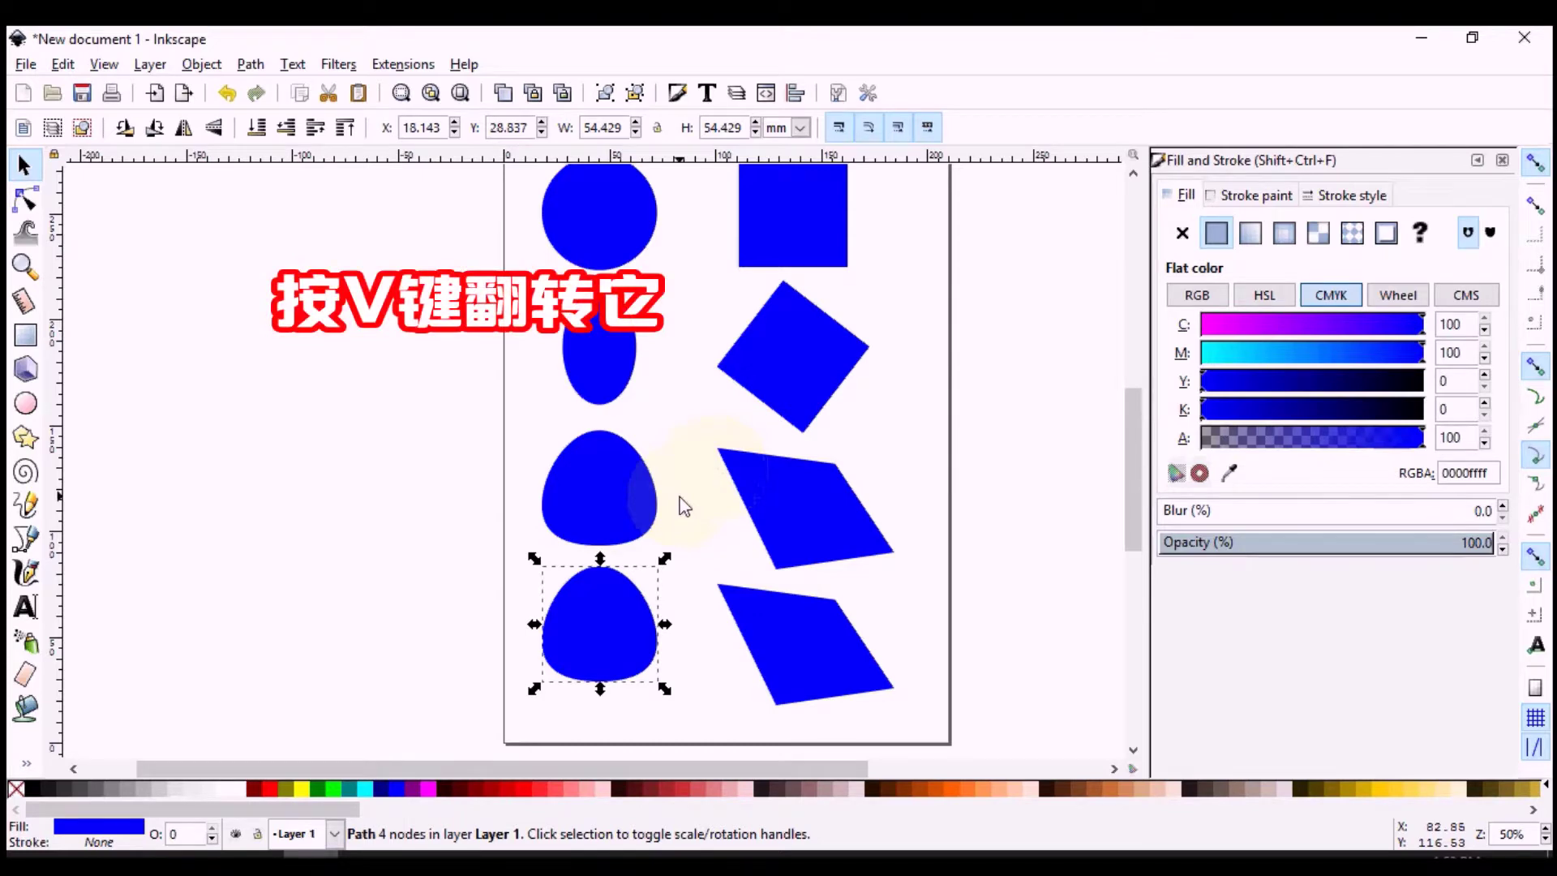
Step: Flip the bottom-left blob copy vertically and mirror the bottom-right quadrilateral copy horizontally
key("v")
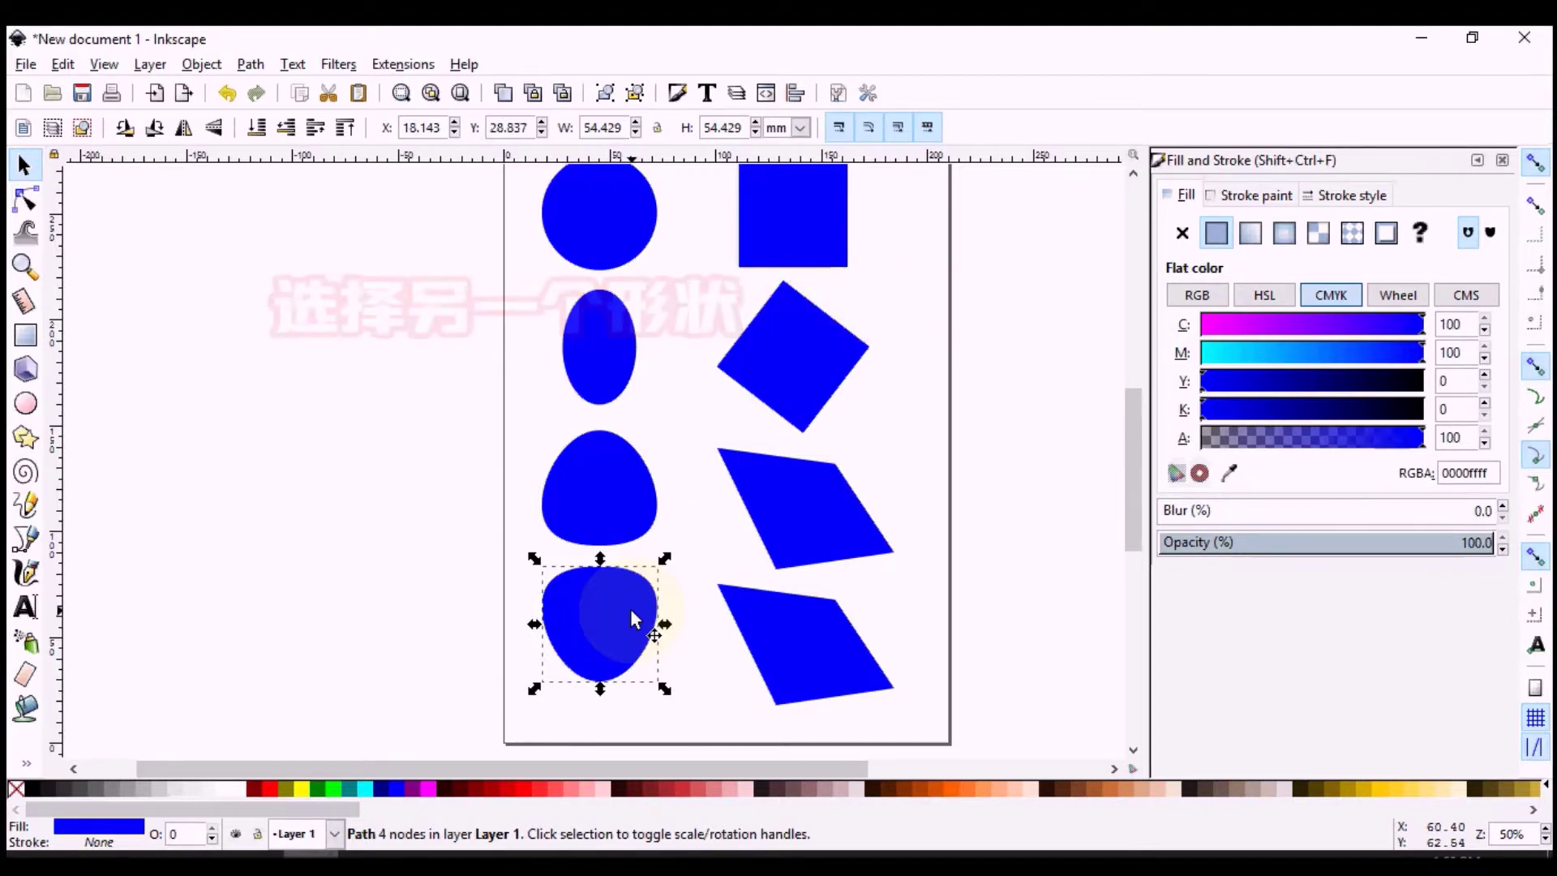
left_click(775, 640)
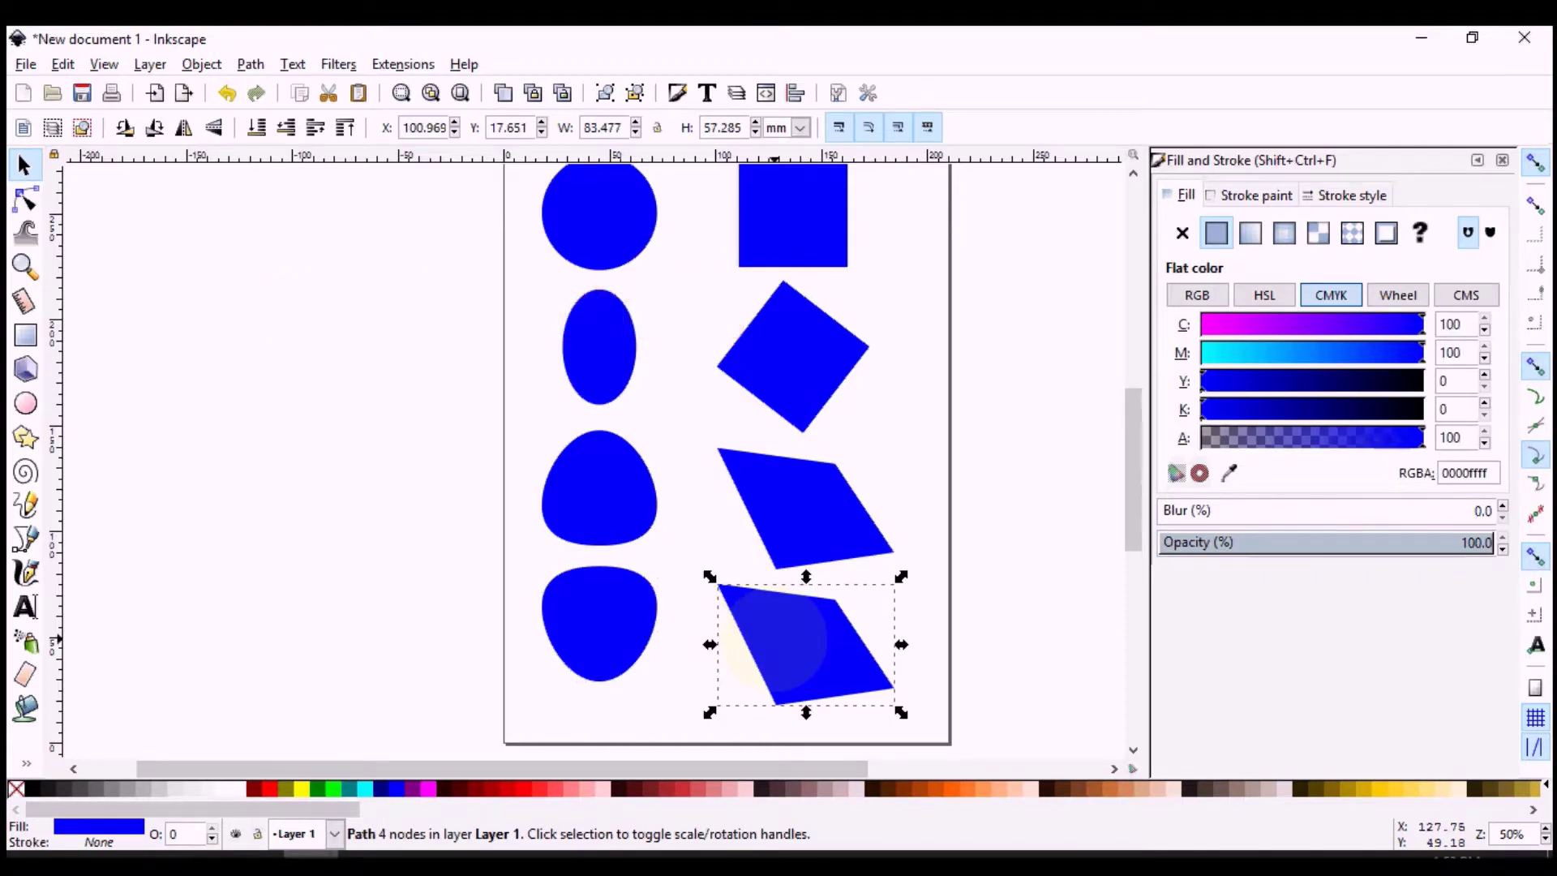
key("h")
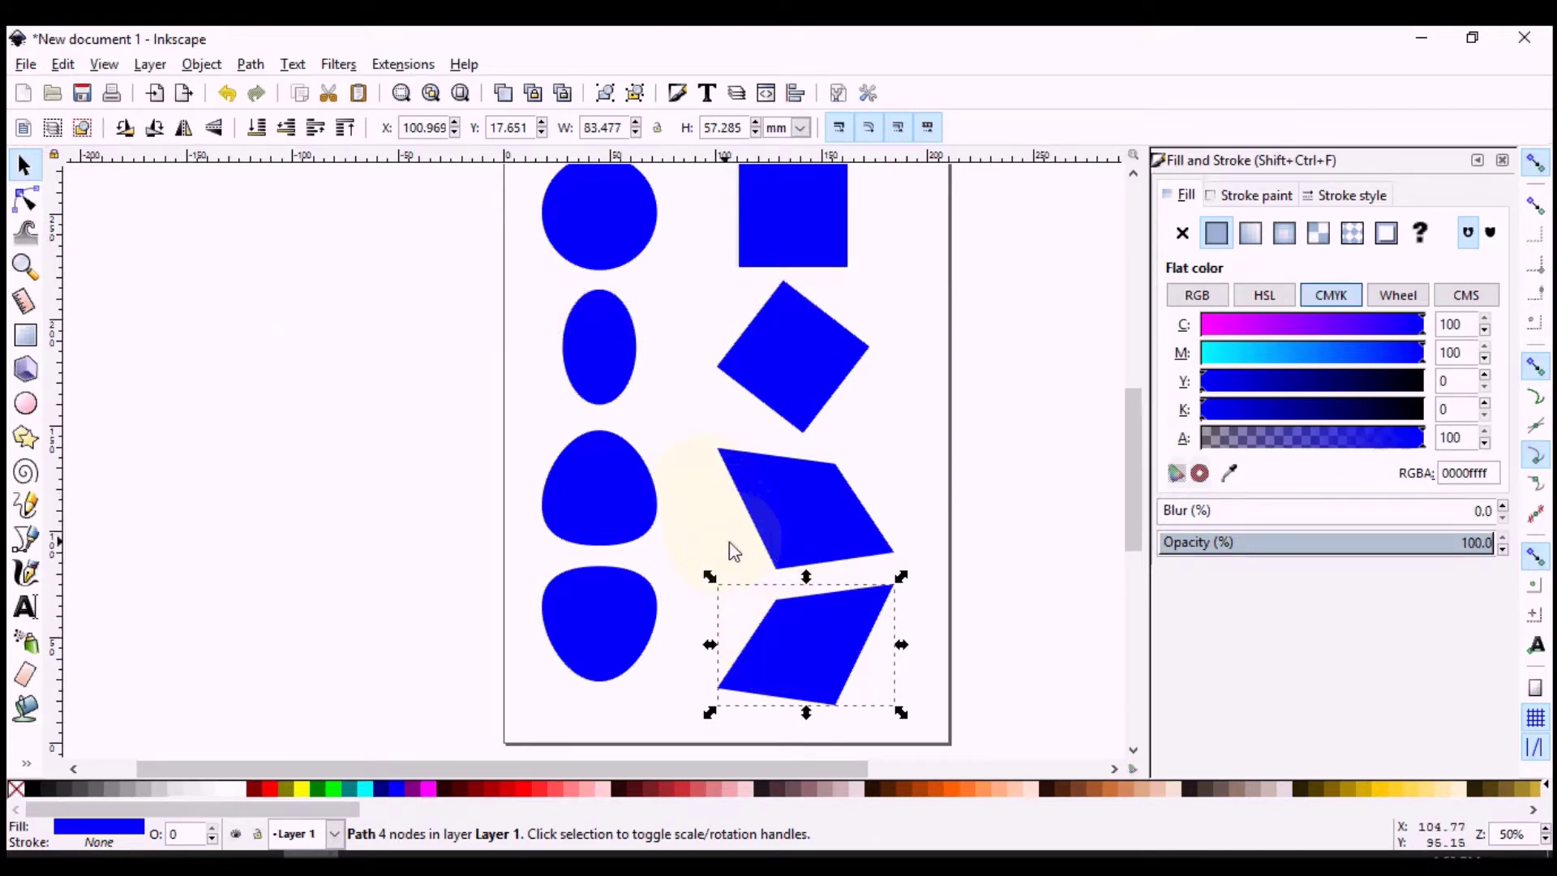
Step: Select all eight shapes and scale them down together proportionally with Ctrl held
scroll(735, 546, "down", 1, "ctrl")
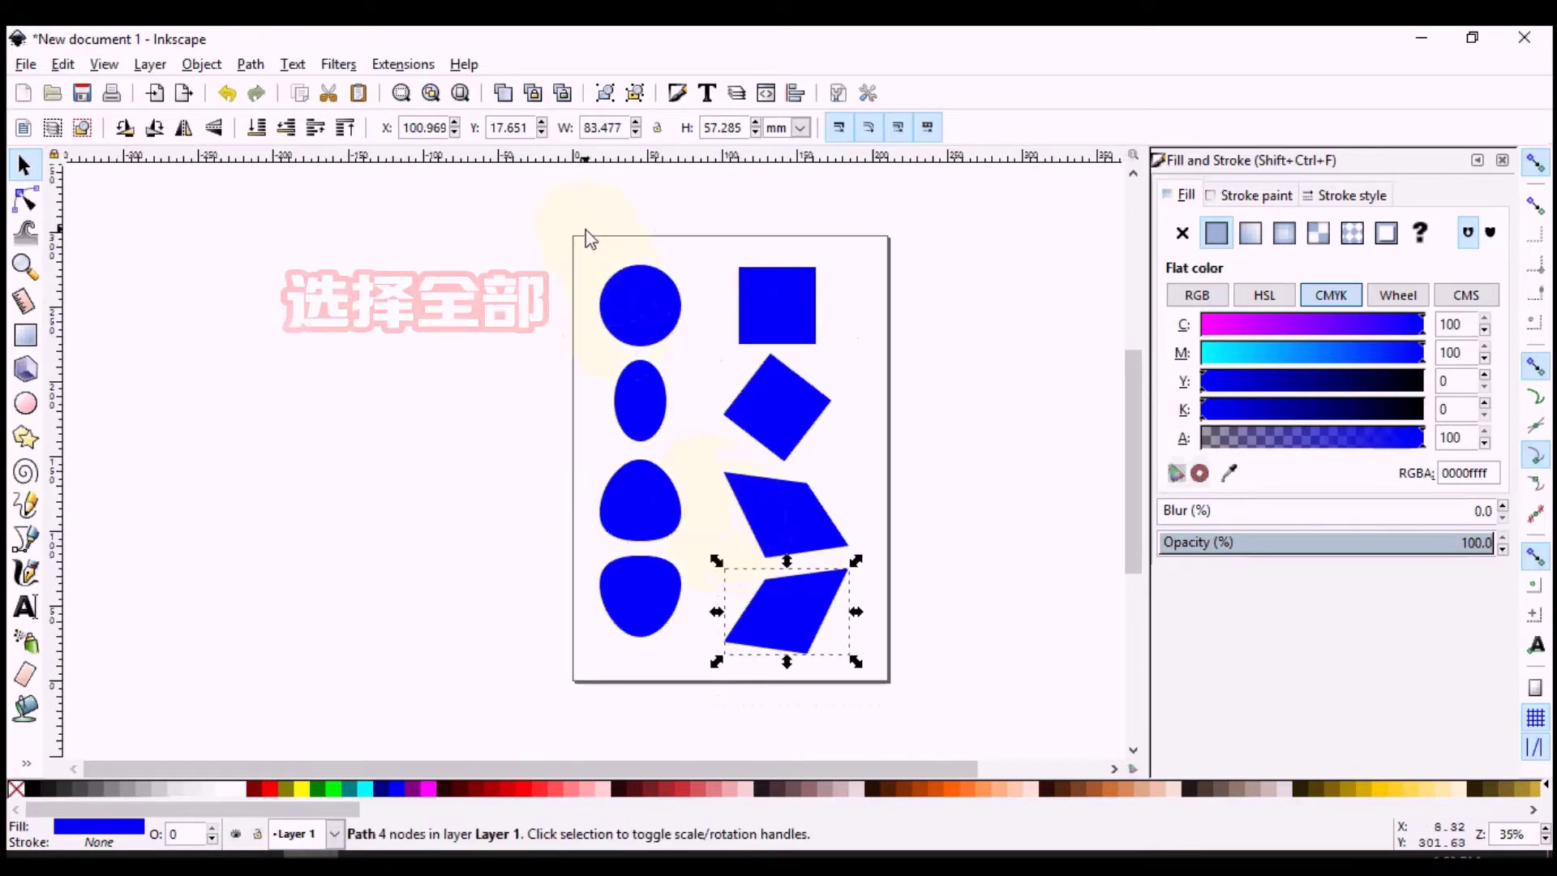
left_click_drag(526, 230, 933, 713)
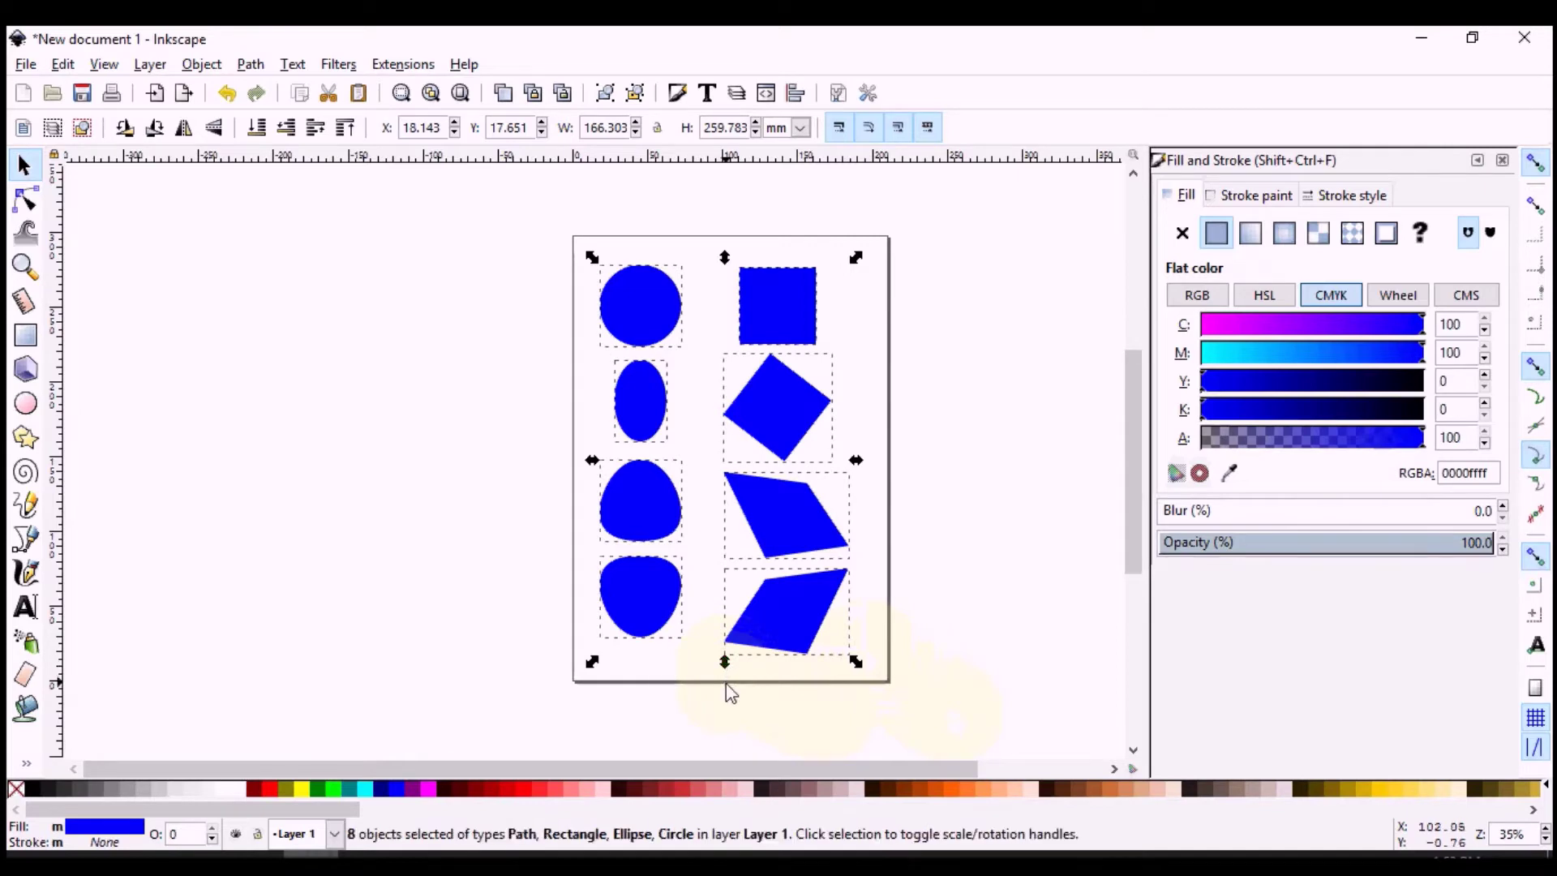
key("ctrl")
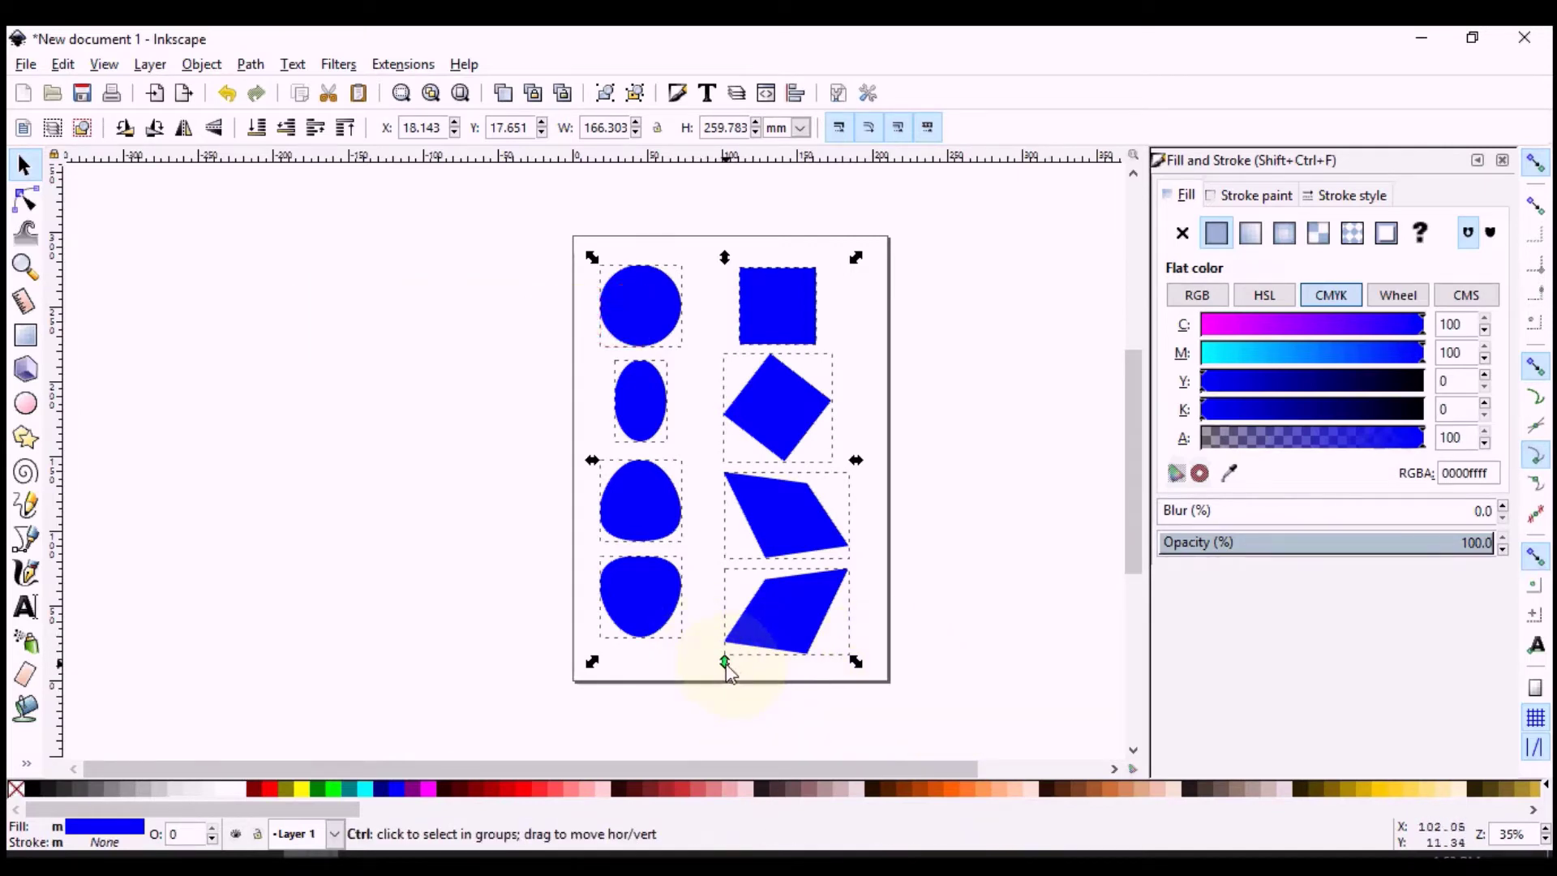
left_click_drag(725, 662, 725, 587)
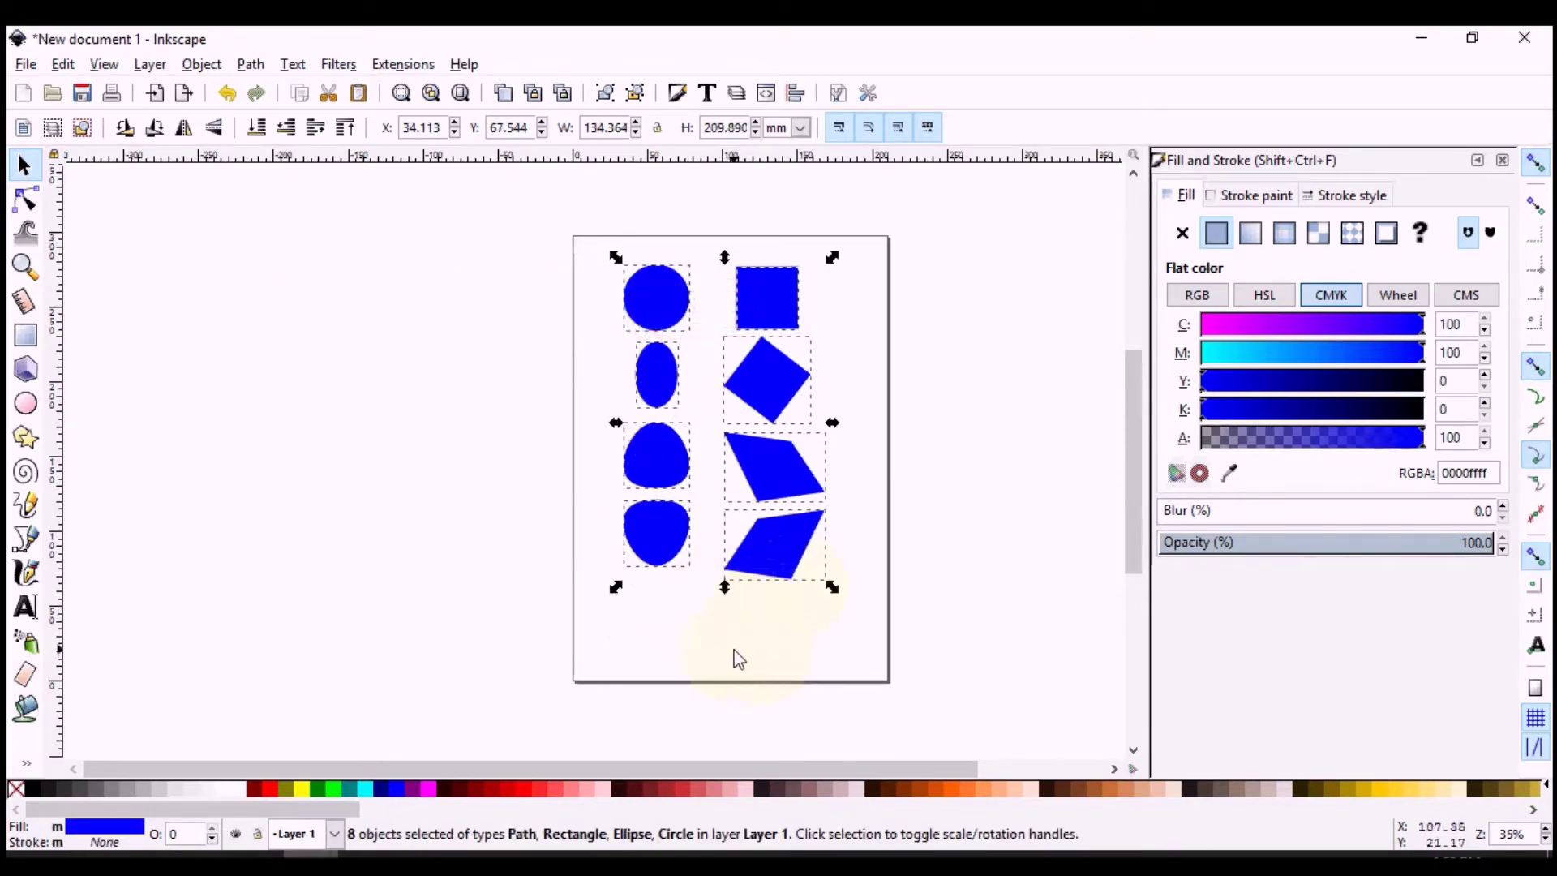
left_click(477, 517)
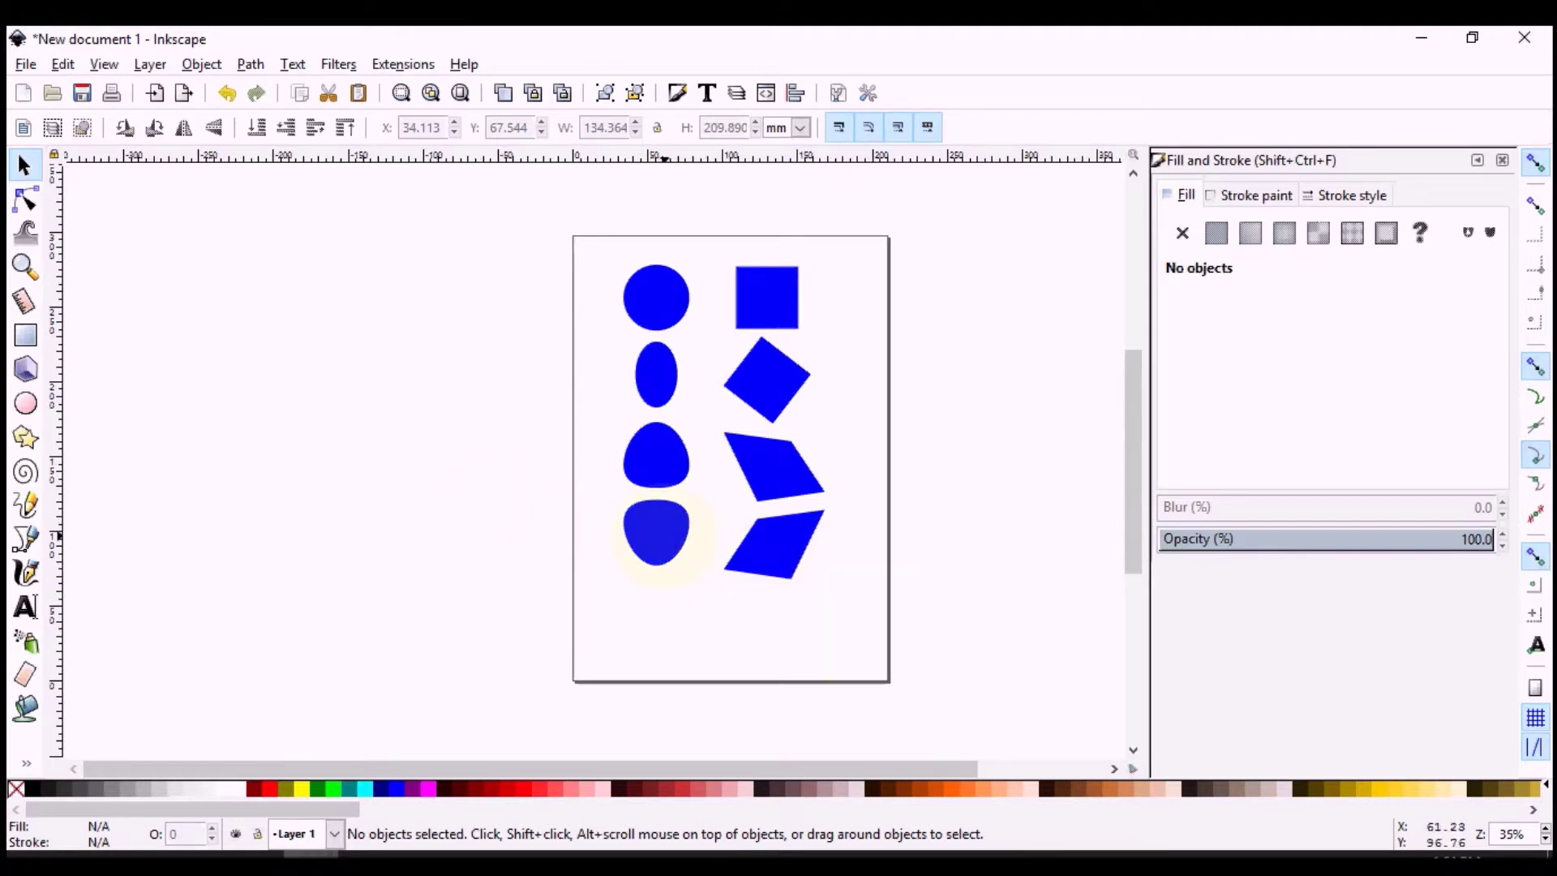
Step: Duplicate the bottom blob and quadrilateral straight down to form a fifth row
left_click(659, 533)
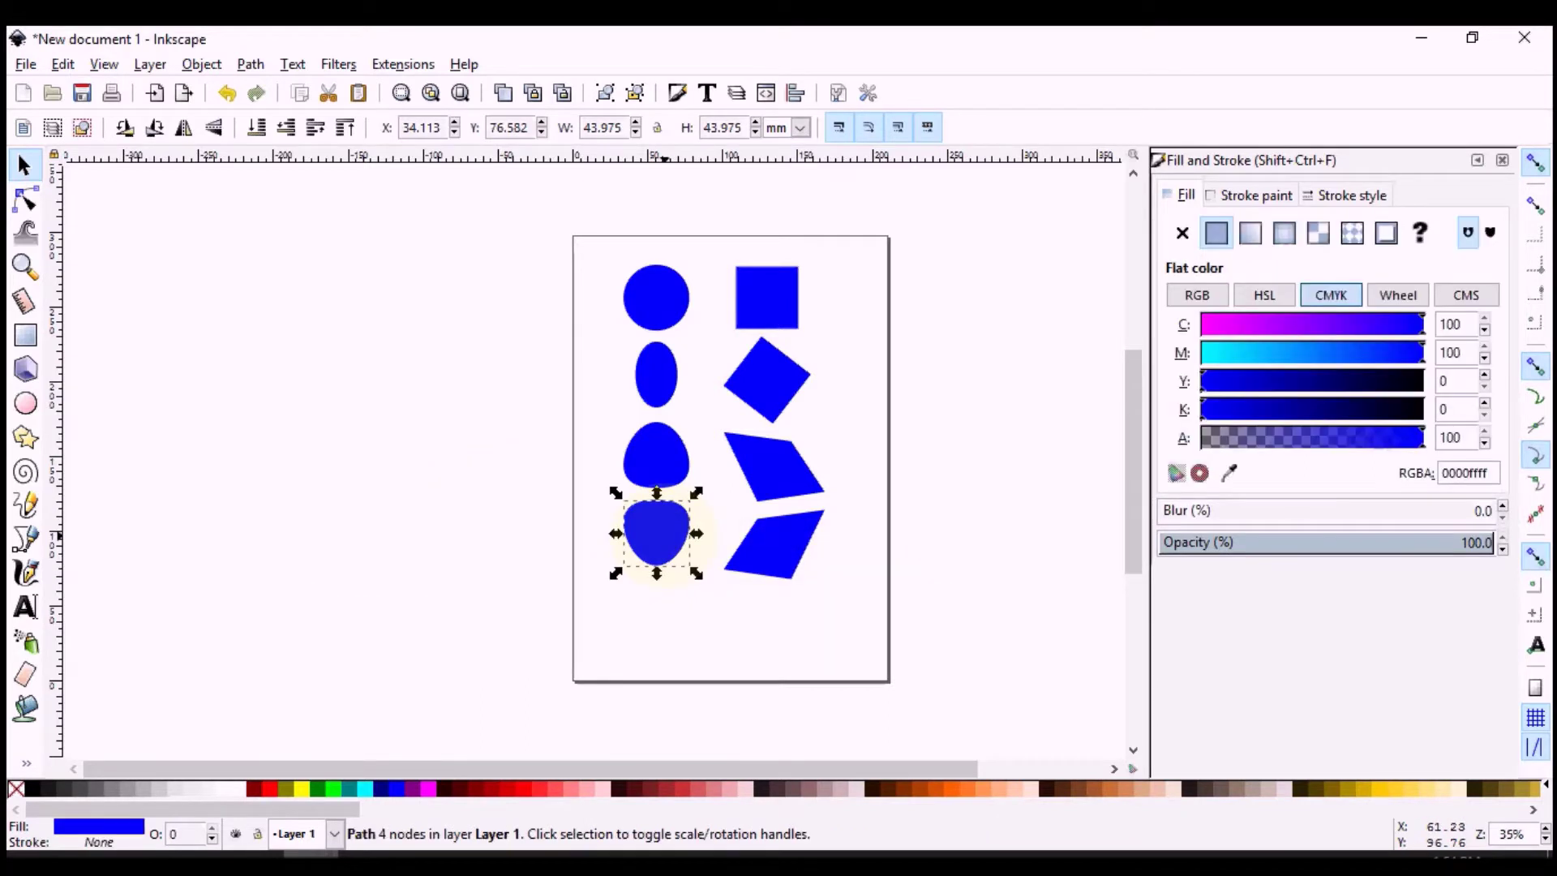
left_click(787, 556, "shift")
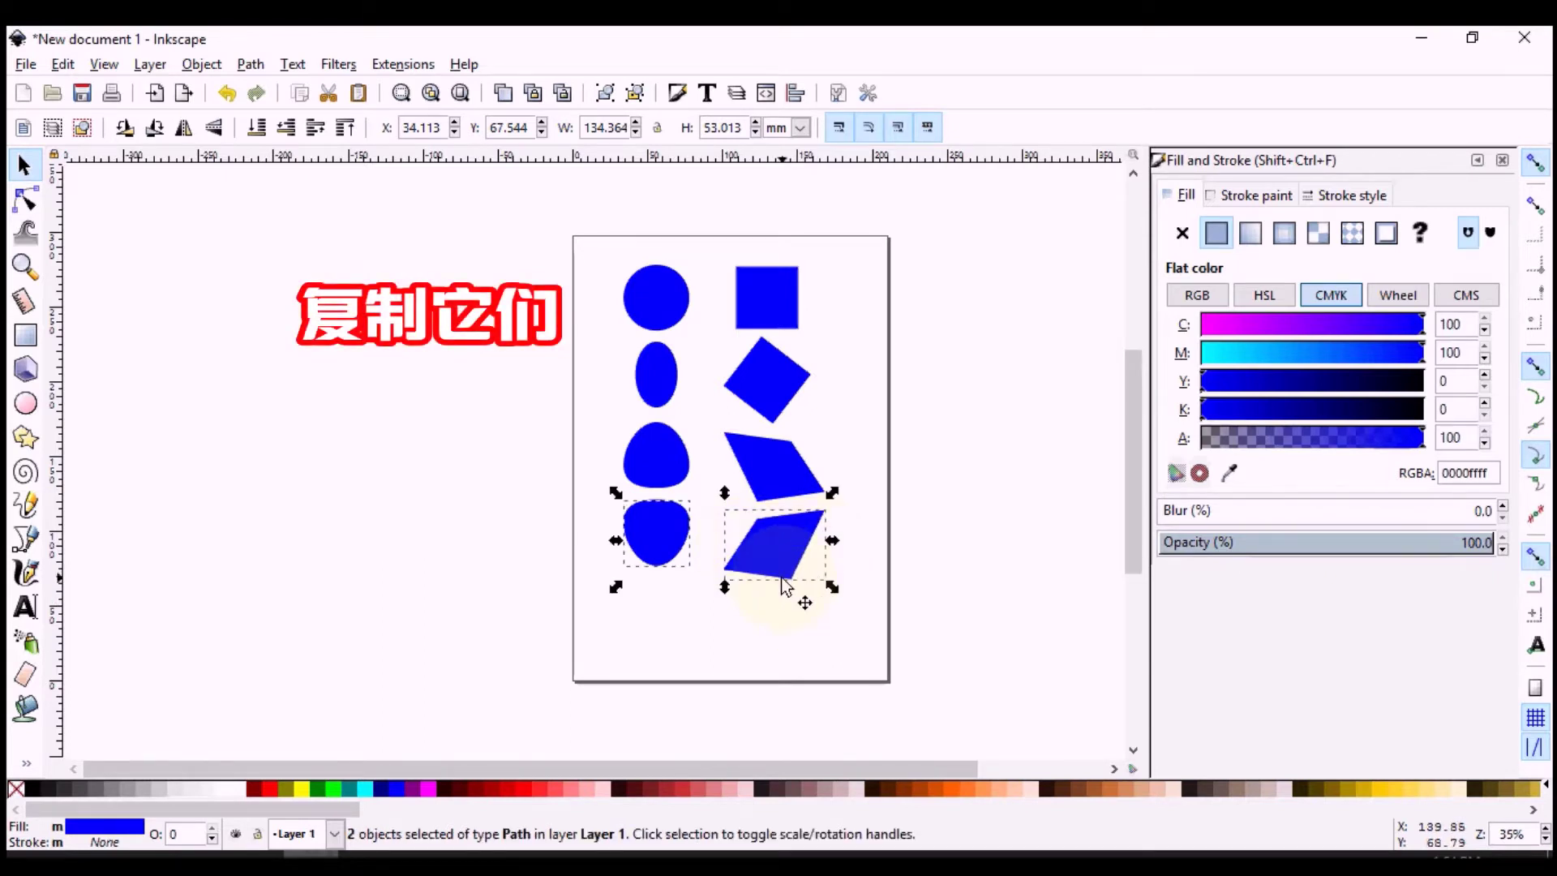
key("ctrl+c")
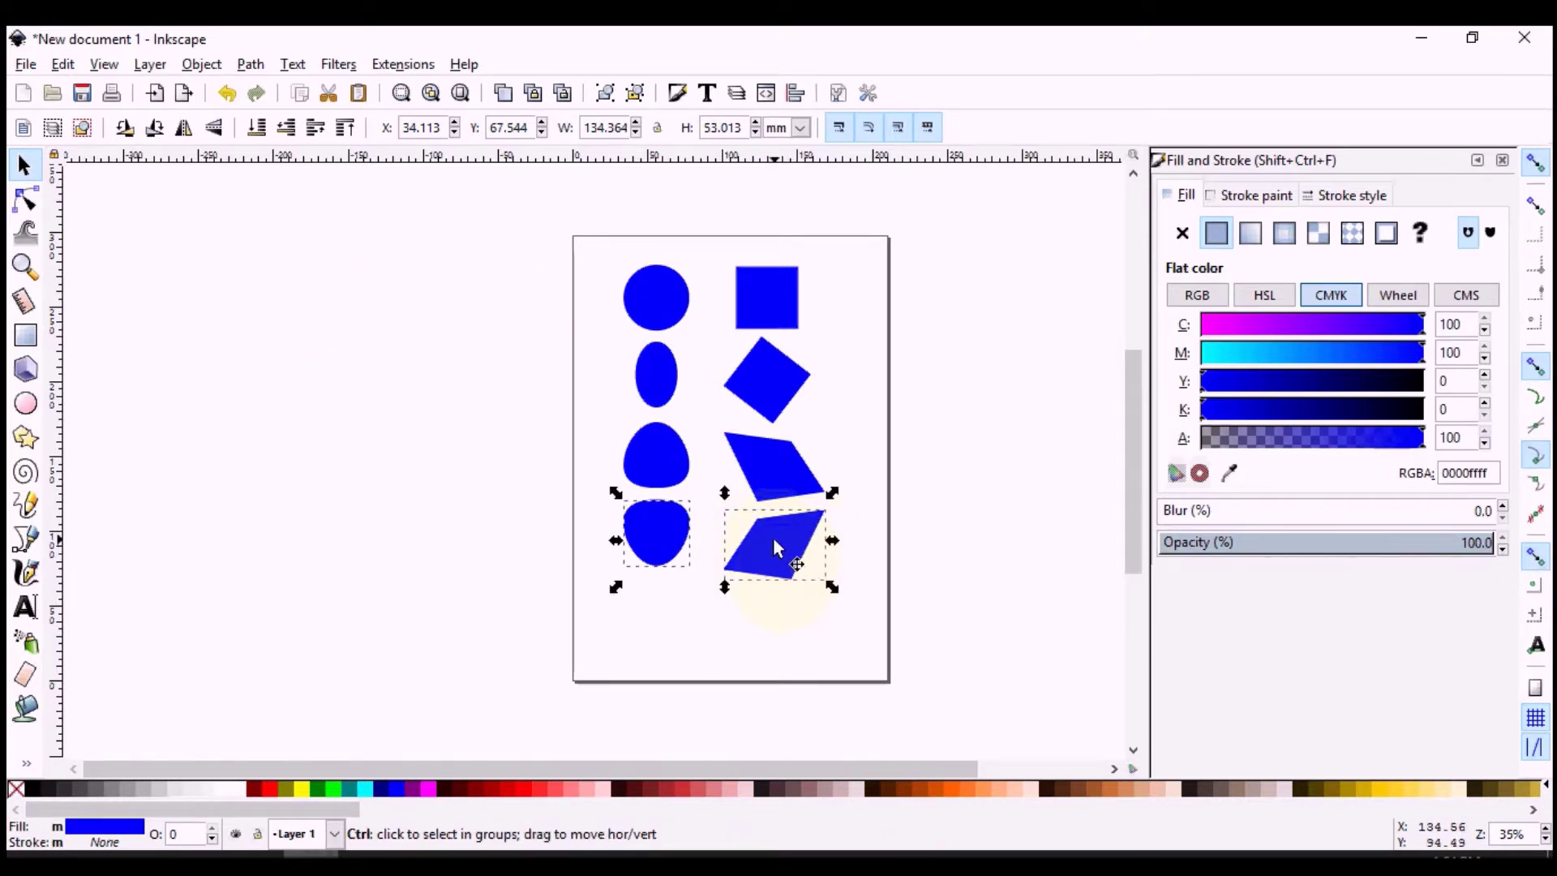
key("ctrl+d")
left_click_drag(772, 537, 772, 617)
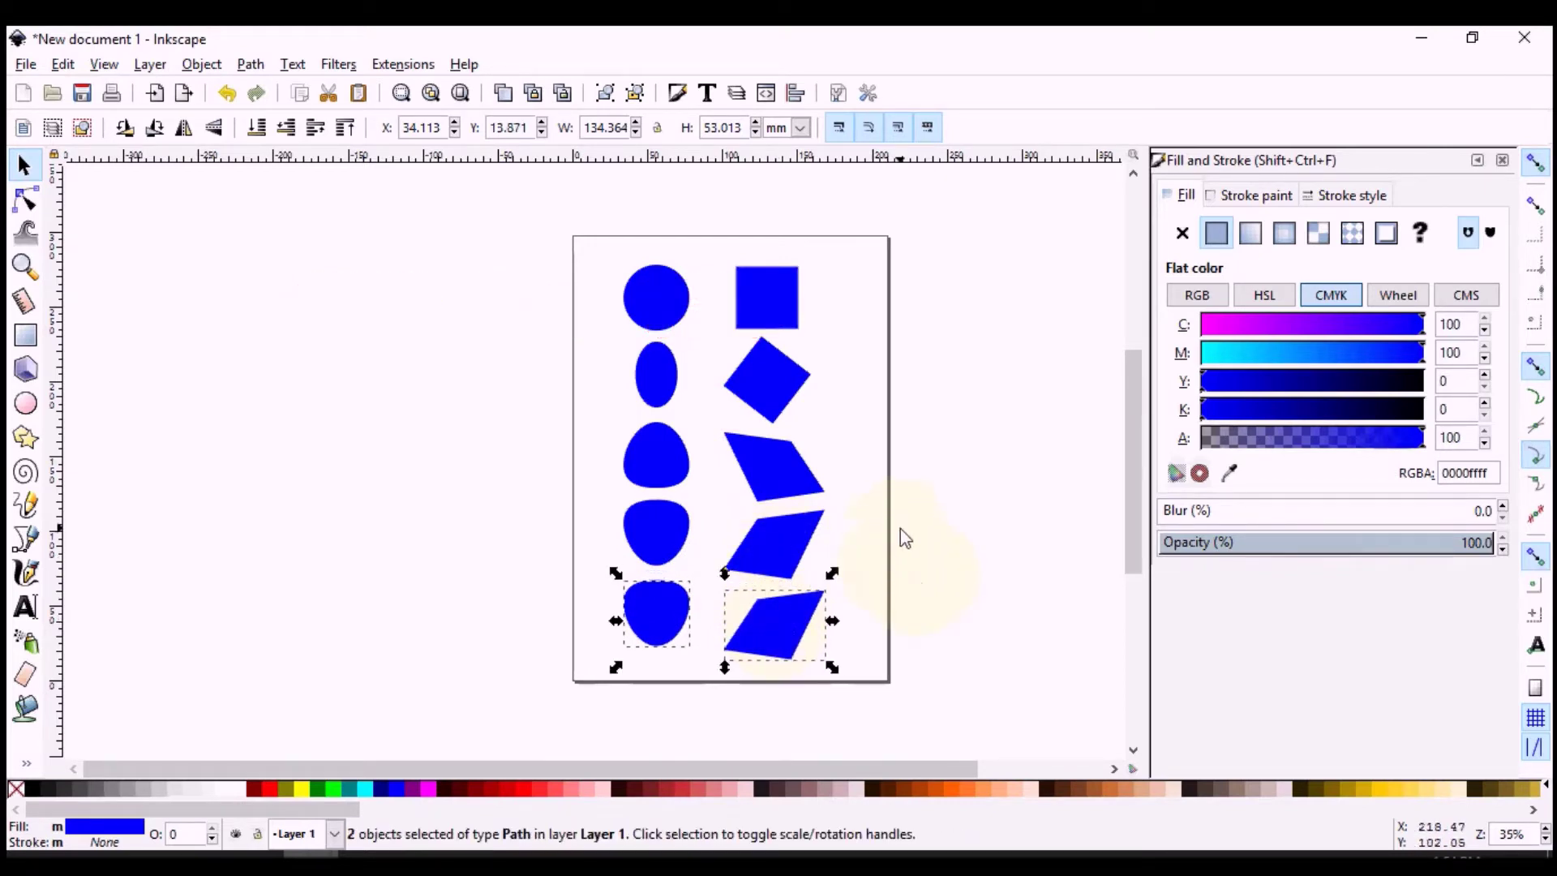
left_click(868, 547)
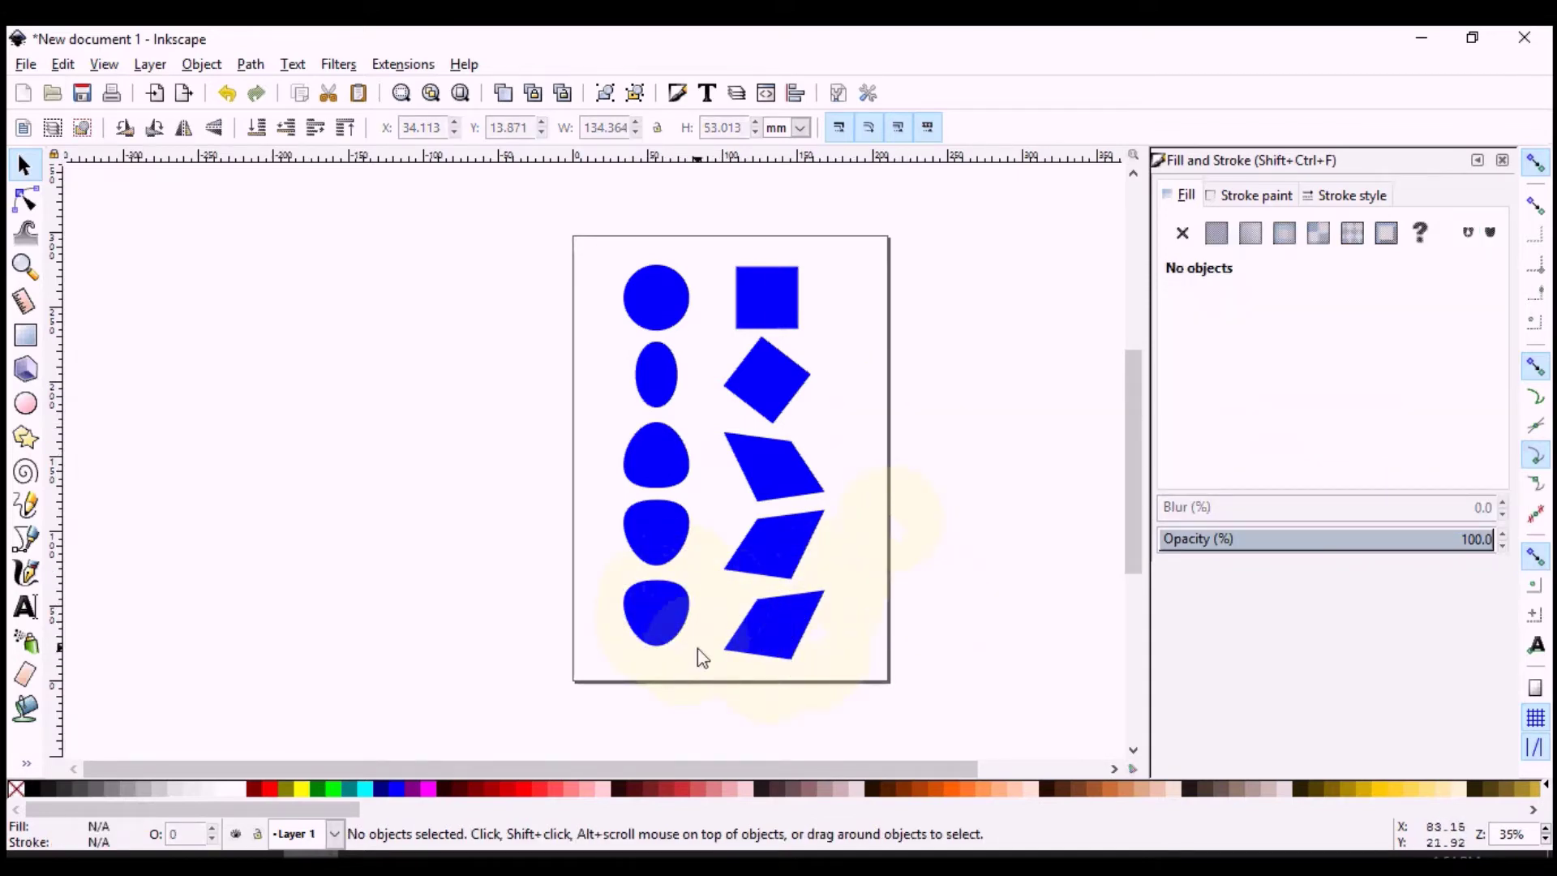
left_click(662, 606)
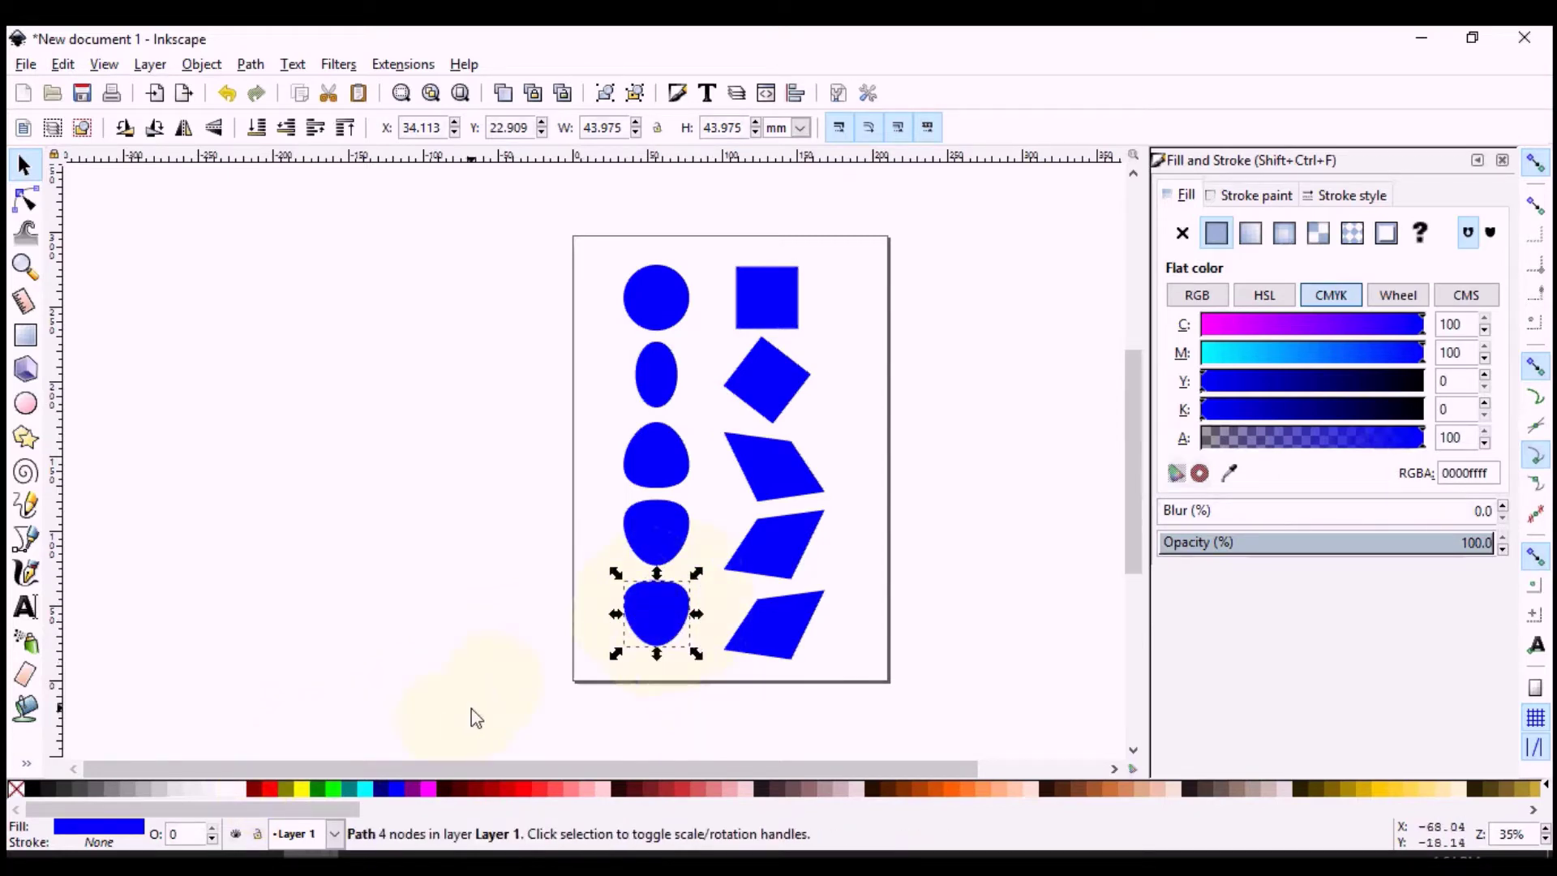
Step: Fill the selected bottom-left blob red and give it a black outline
left_click(270, 791)
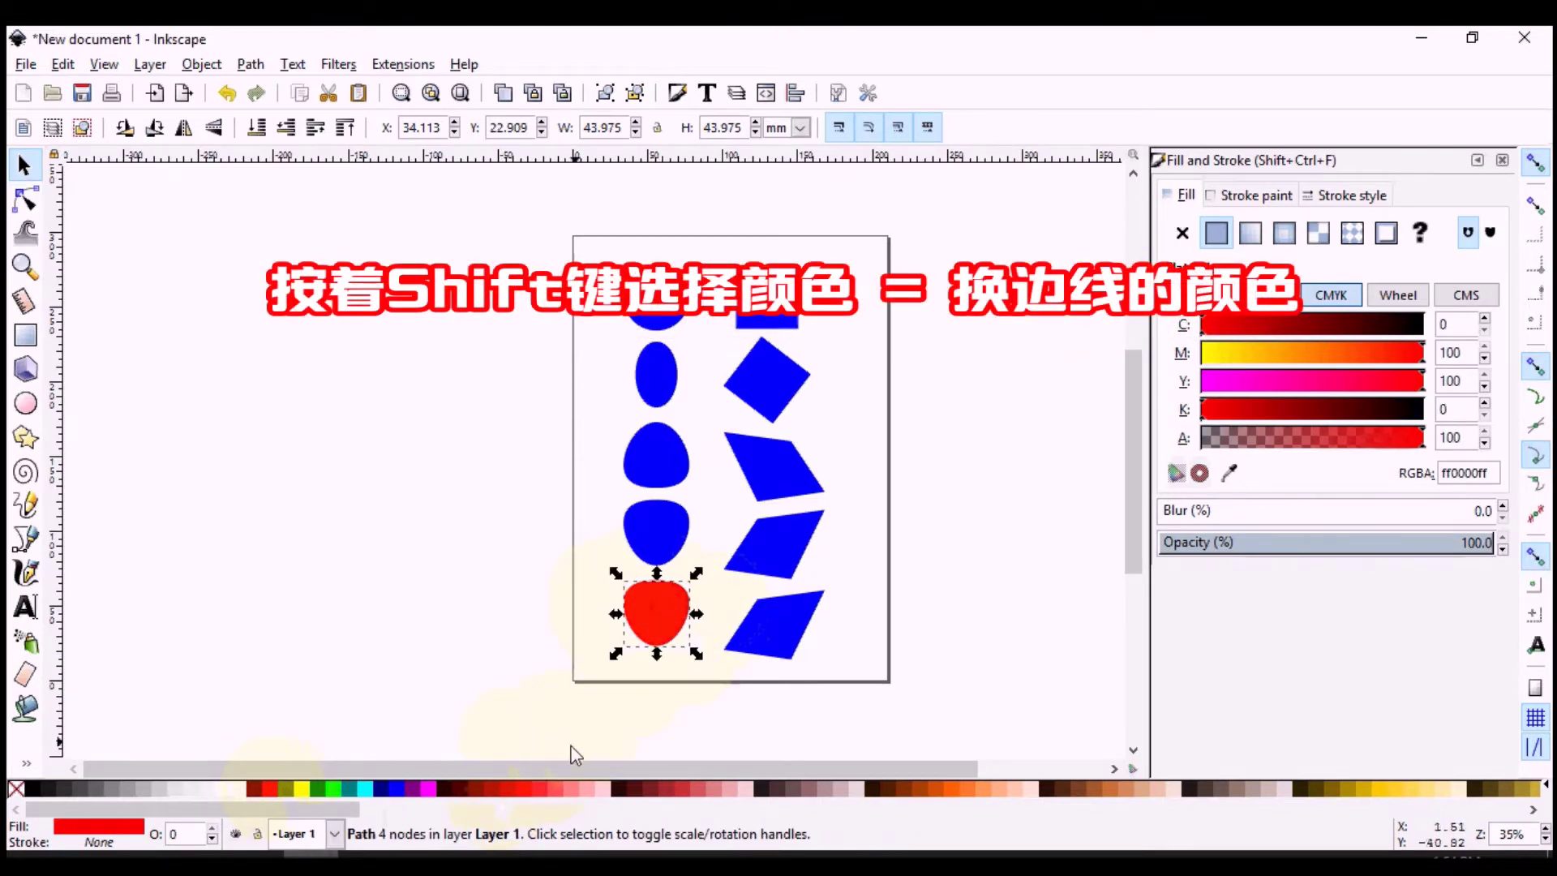
left_click(34, 790, "shift")
scroll(680, 625, "up", 1, "ctrl")
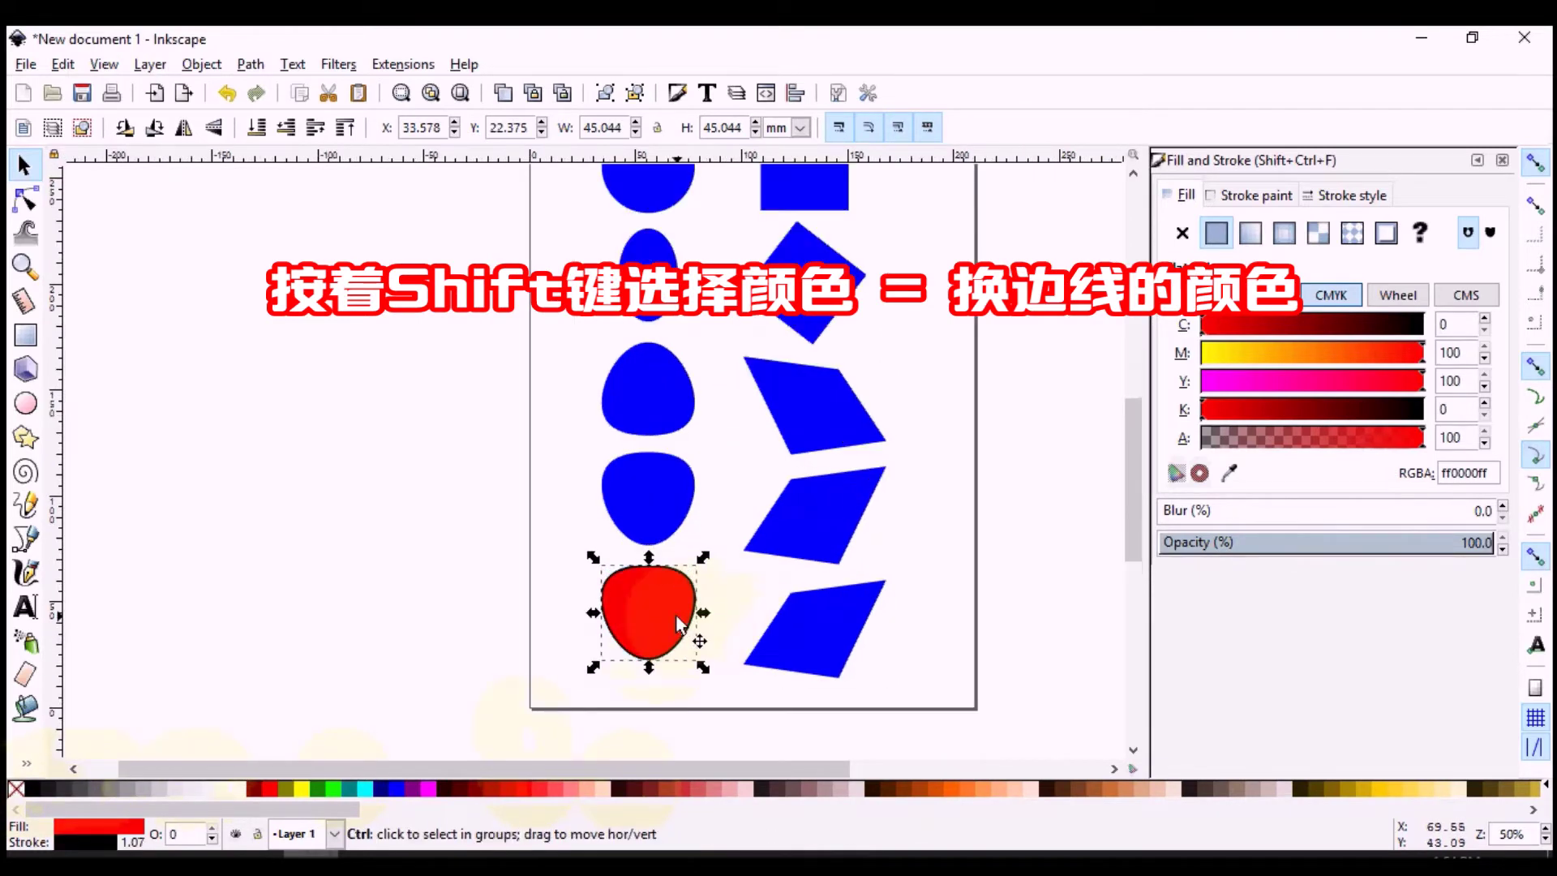
scroll(680, 624, "up", 1, "ctrl")
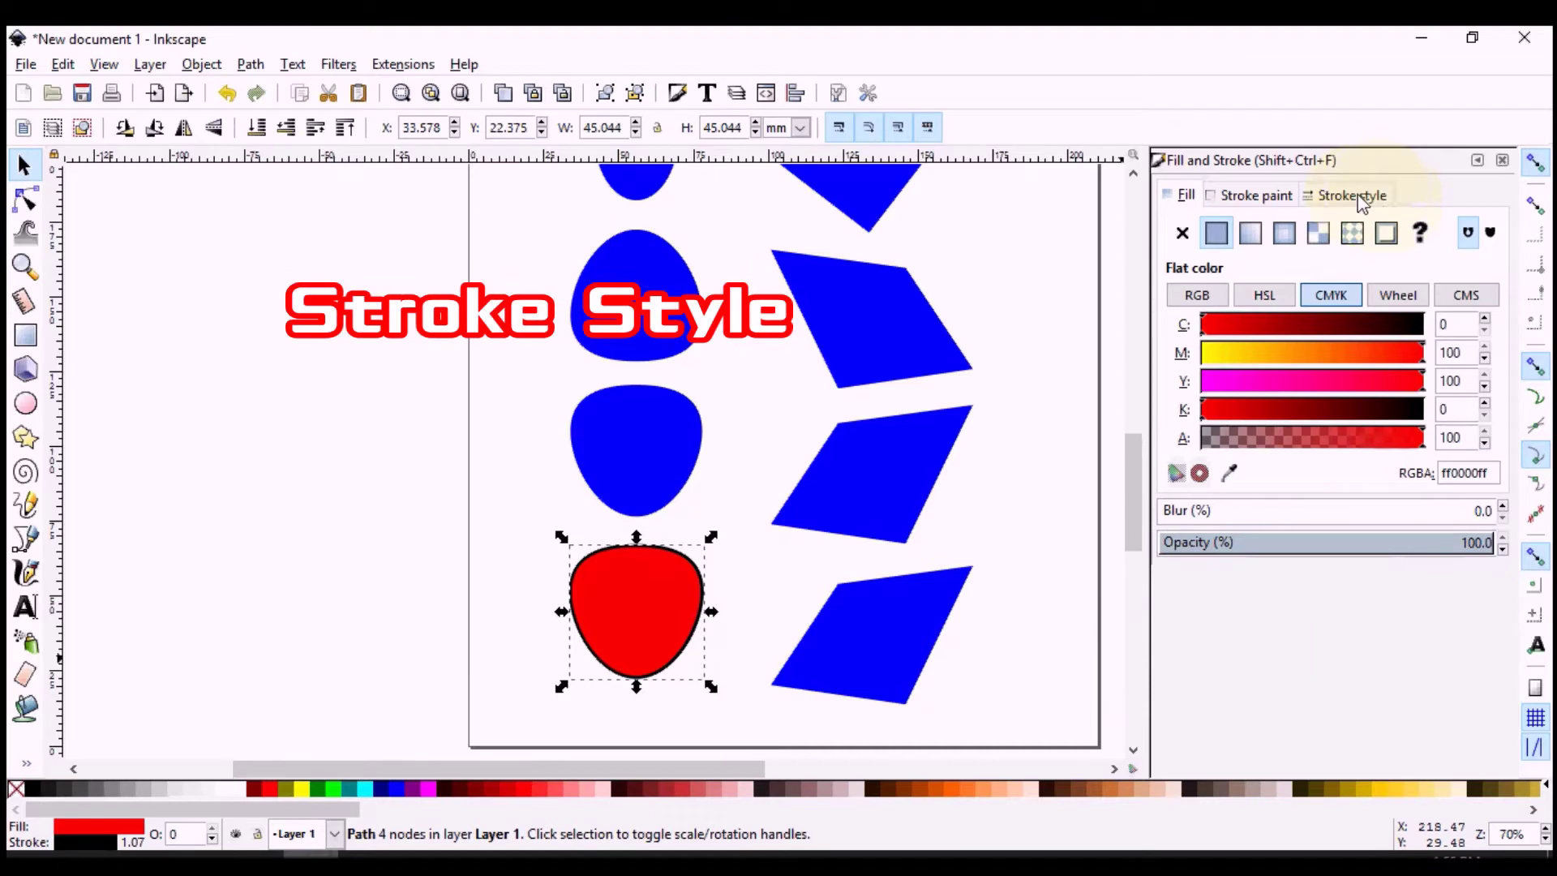
Step: Set the red blob's black outline width to 3 mm in Stroke style
left_click(1363, 204)
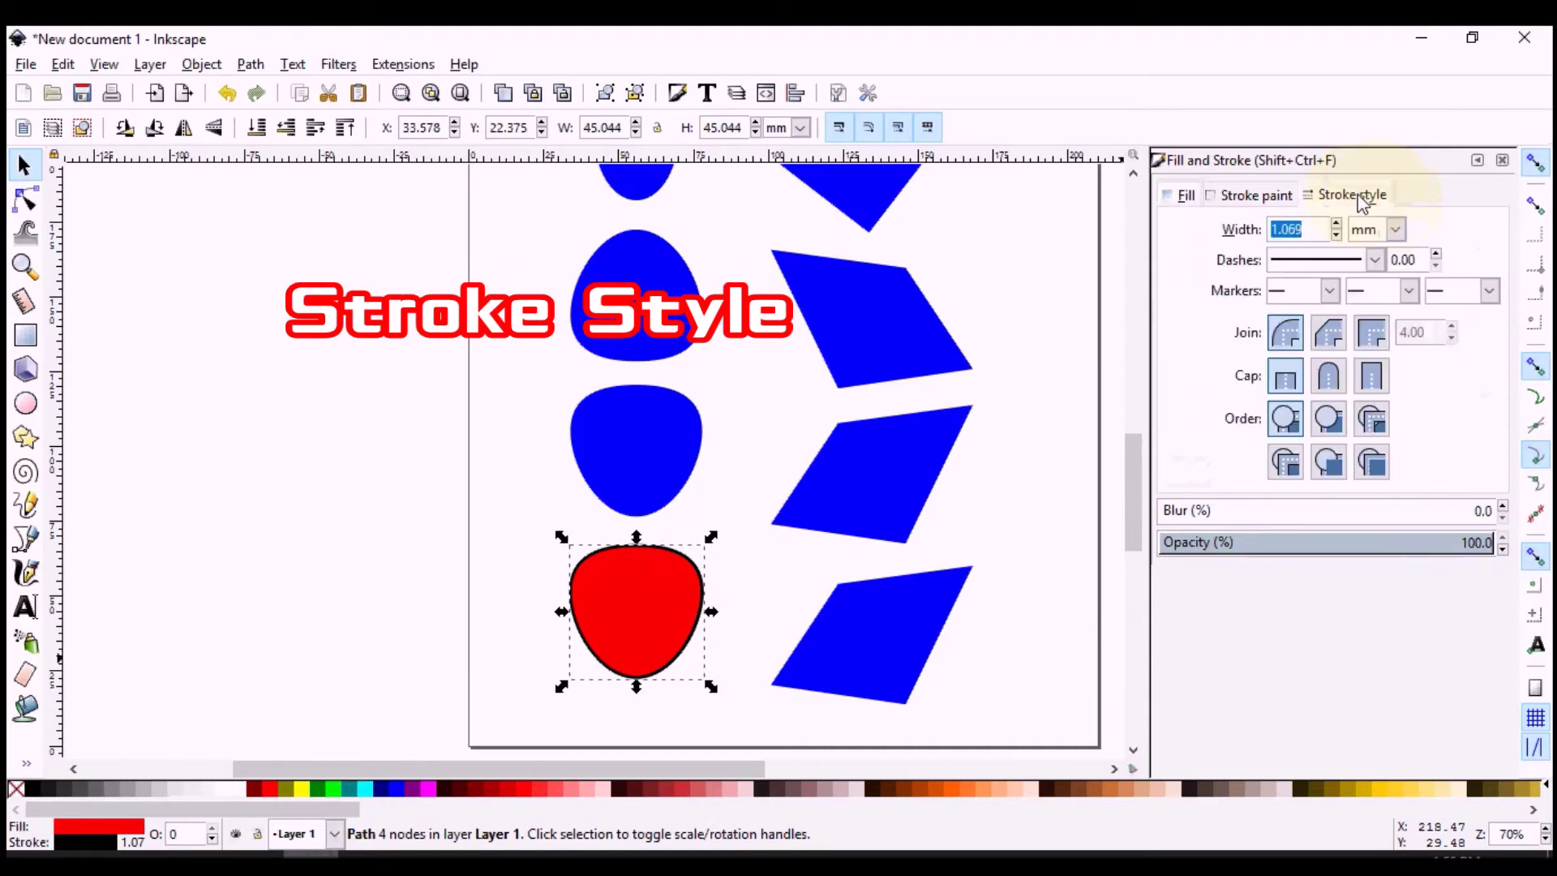
double_click(1297, 228)
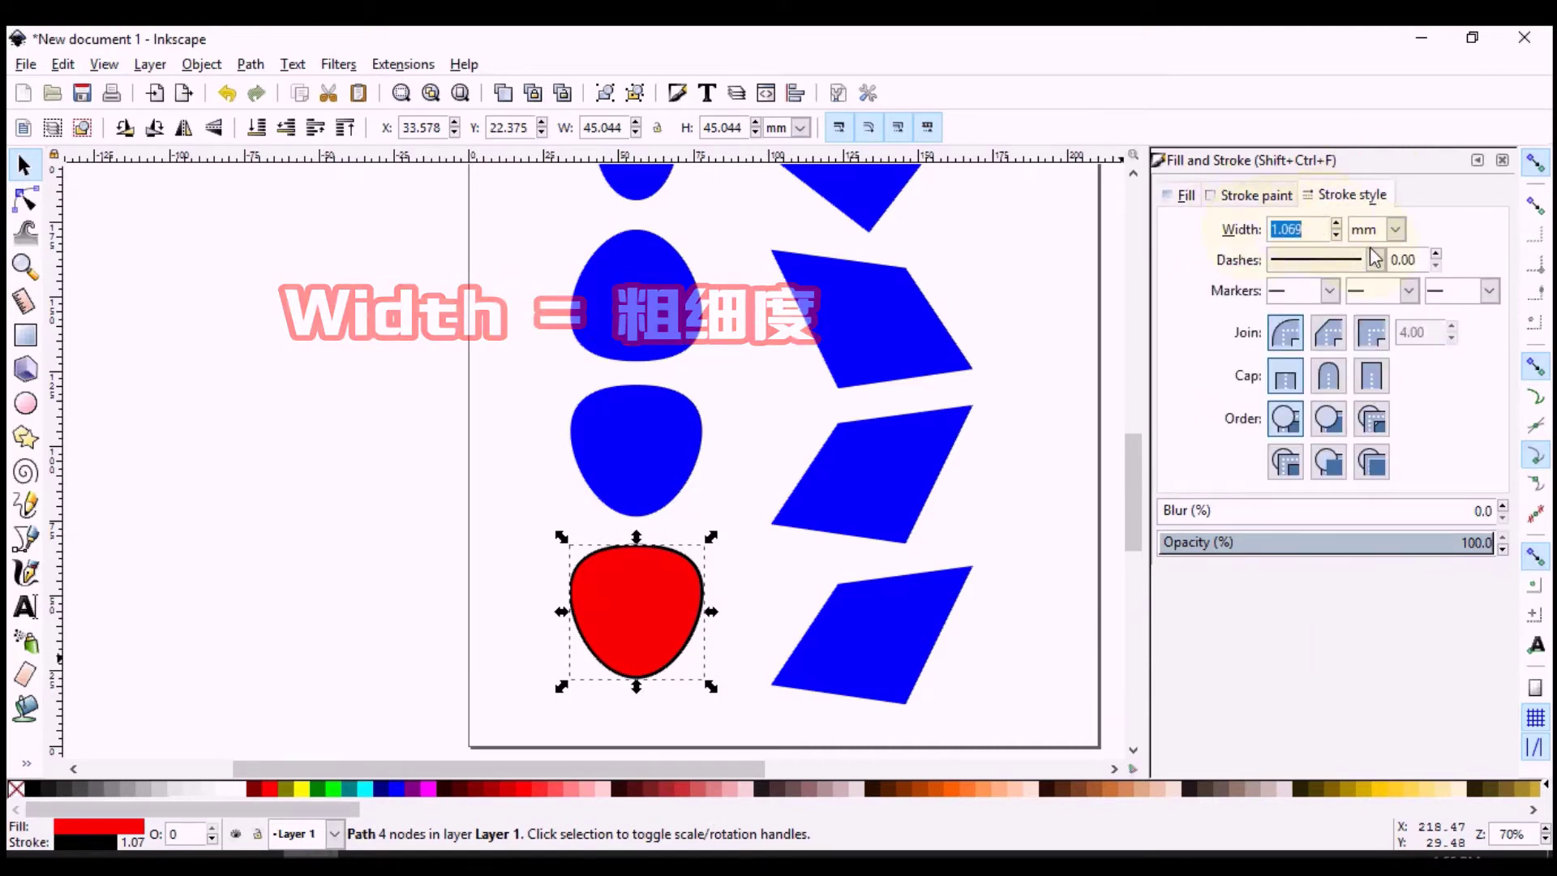
left_click(1315, 227)
type("3")
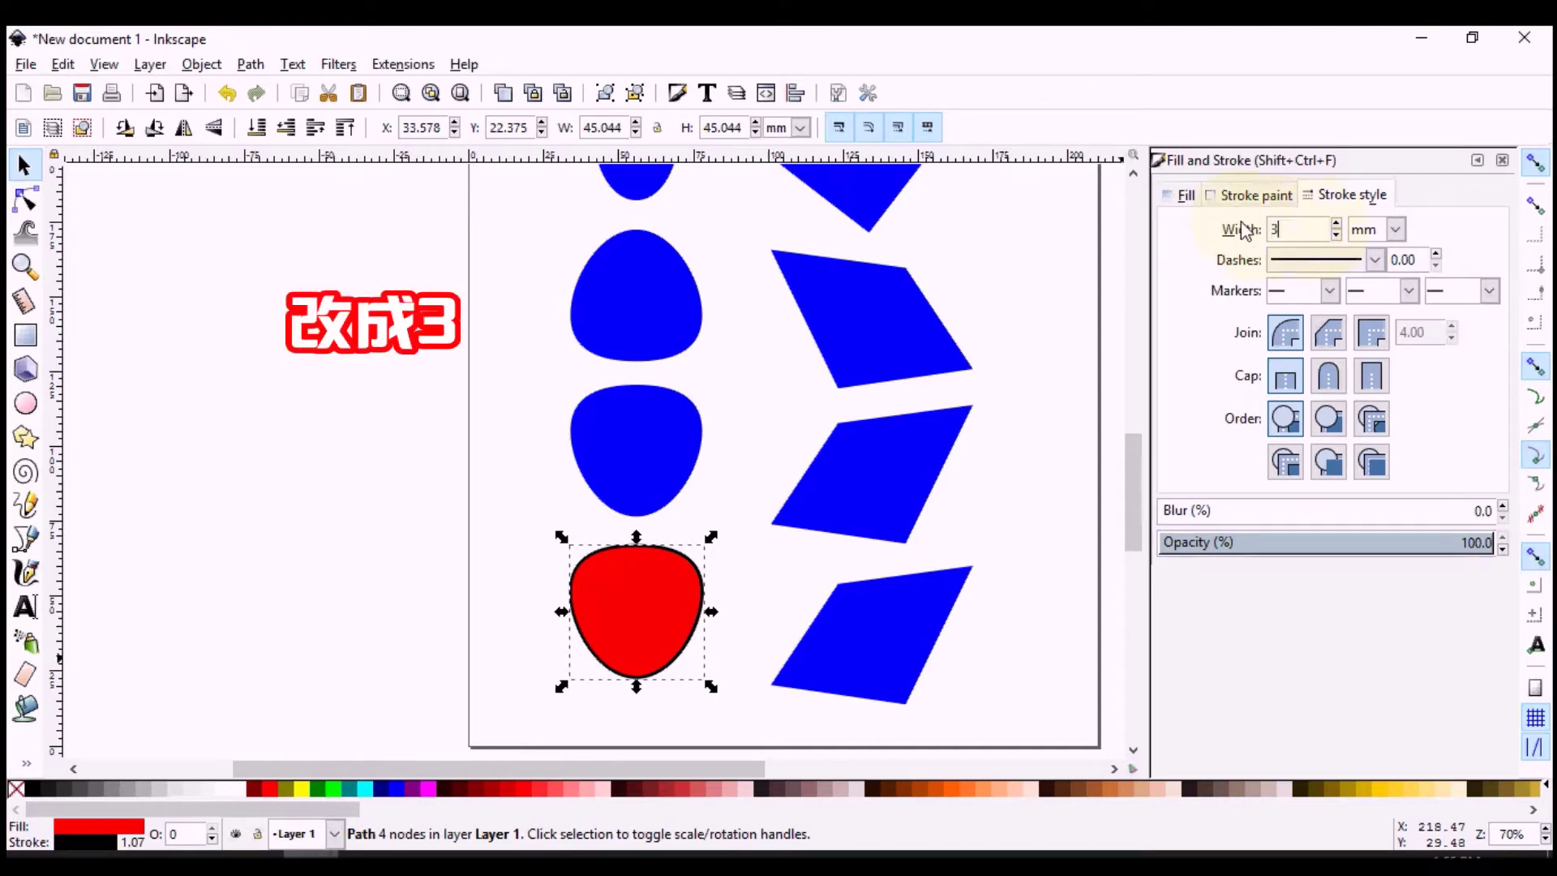
key("Return")
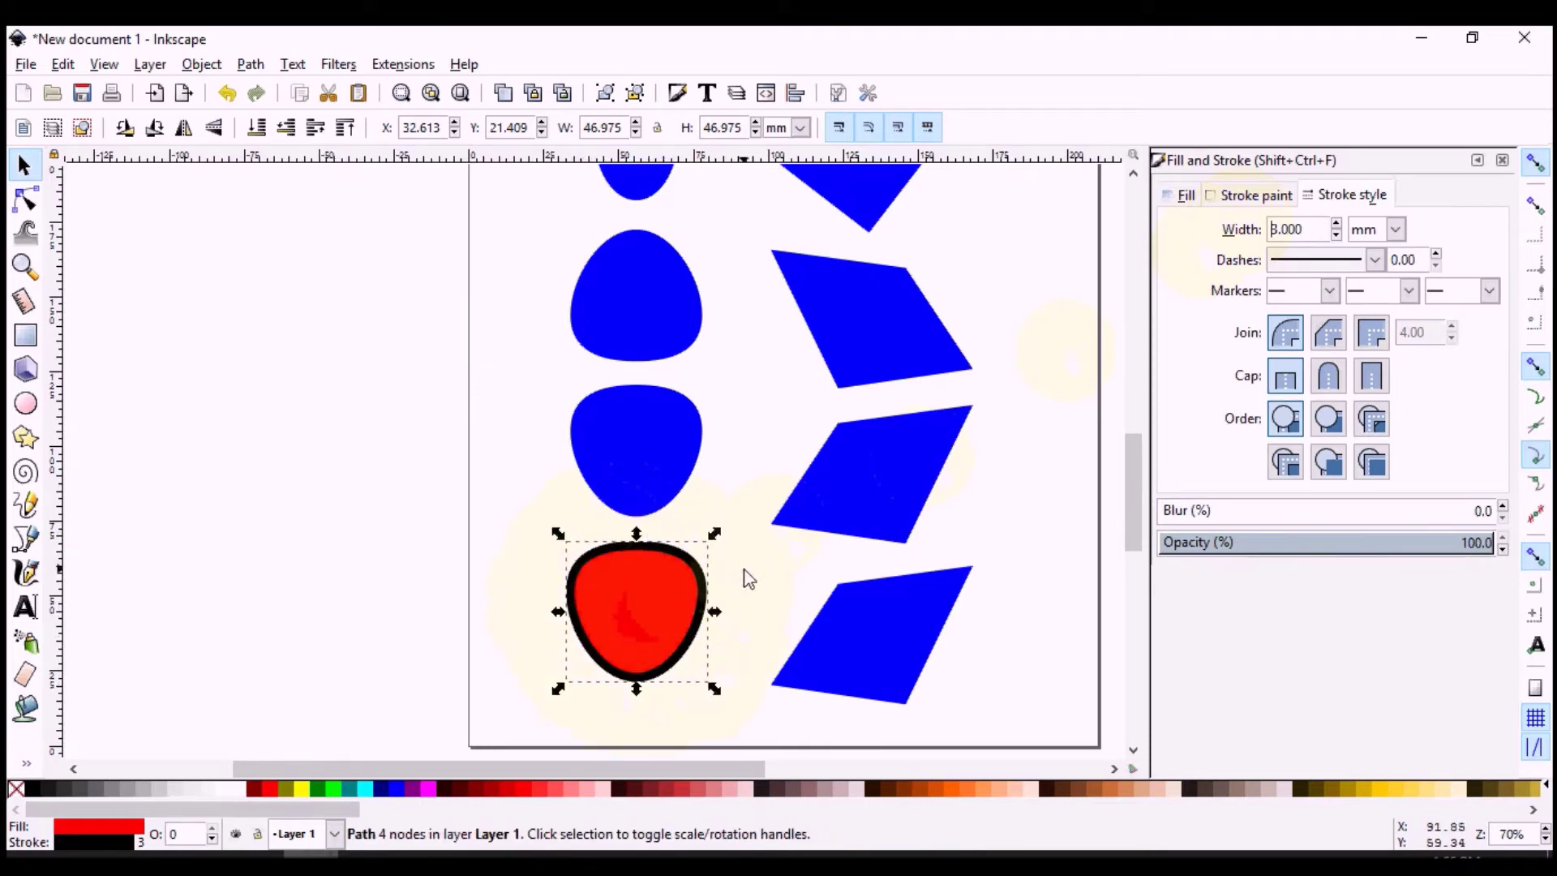
left_click(886, 638)
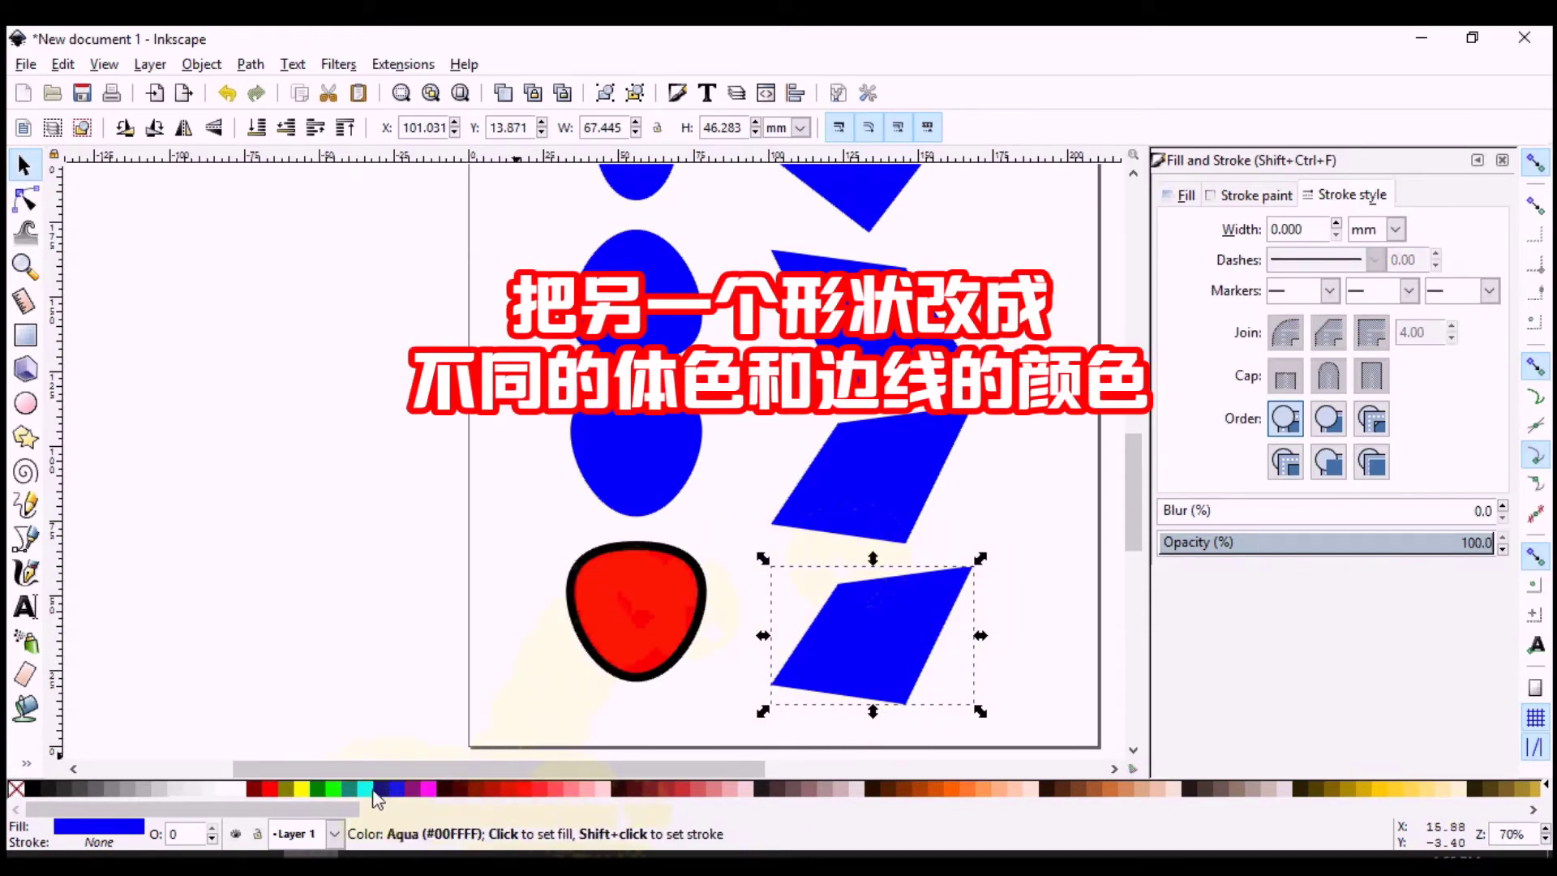
Step: Fill the bottom-right quadrilateral green with a 3 mm red outline
left_click(331, 789)
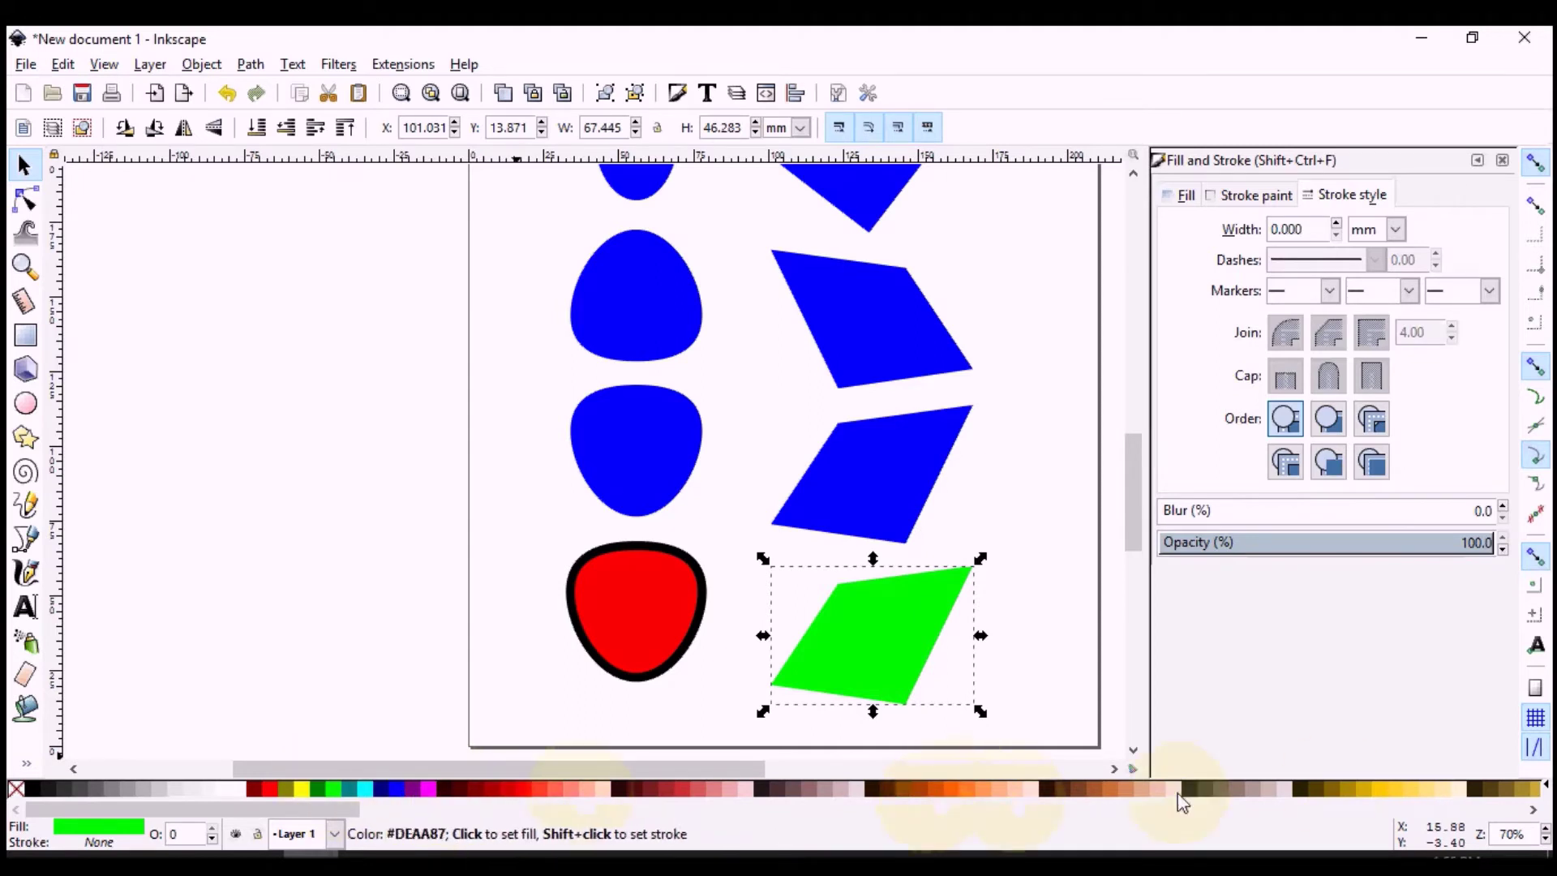
key("shift")
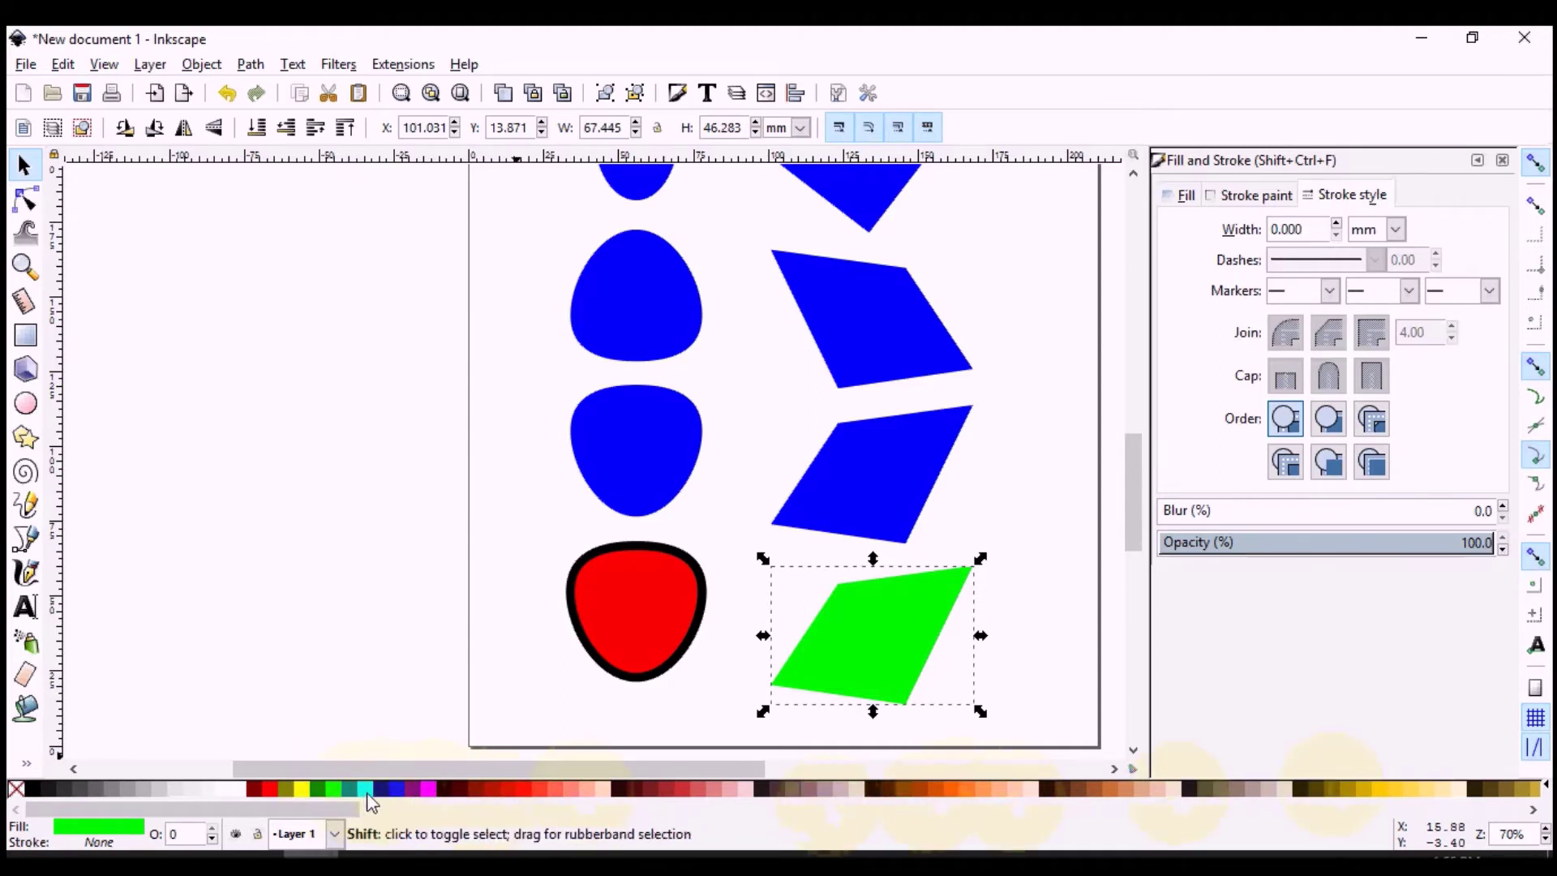
left_click(268, 789, "shift")
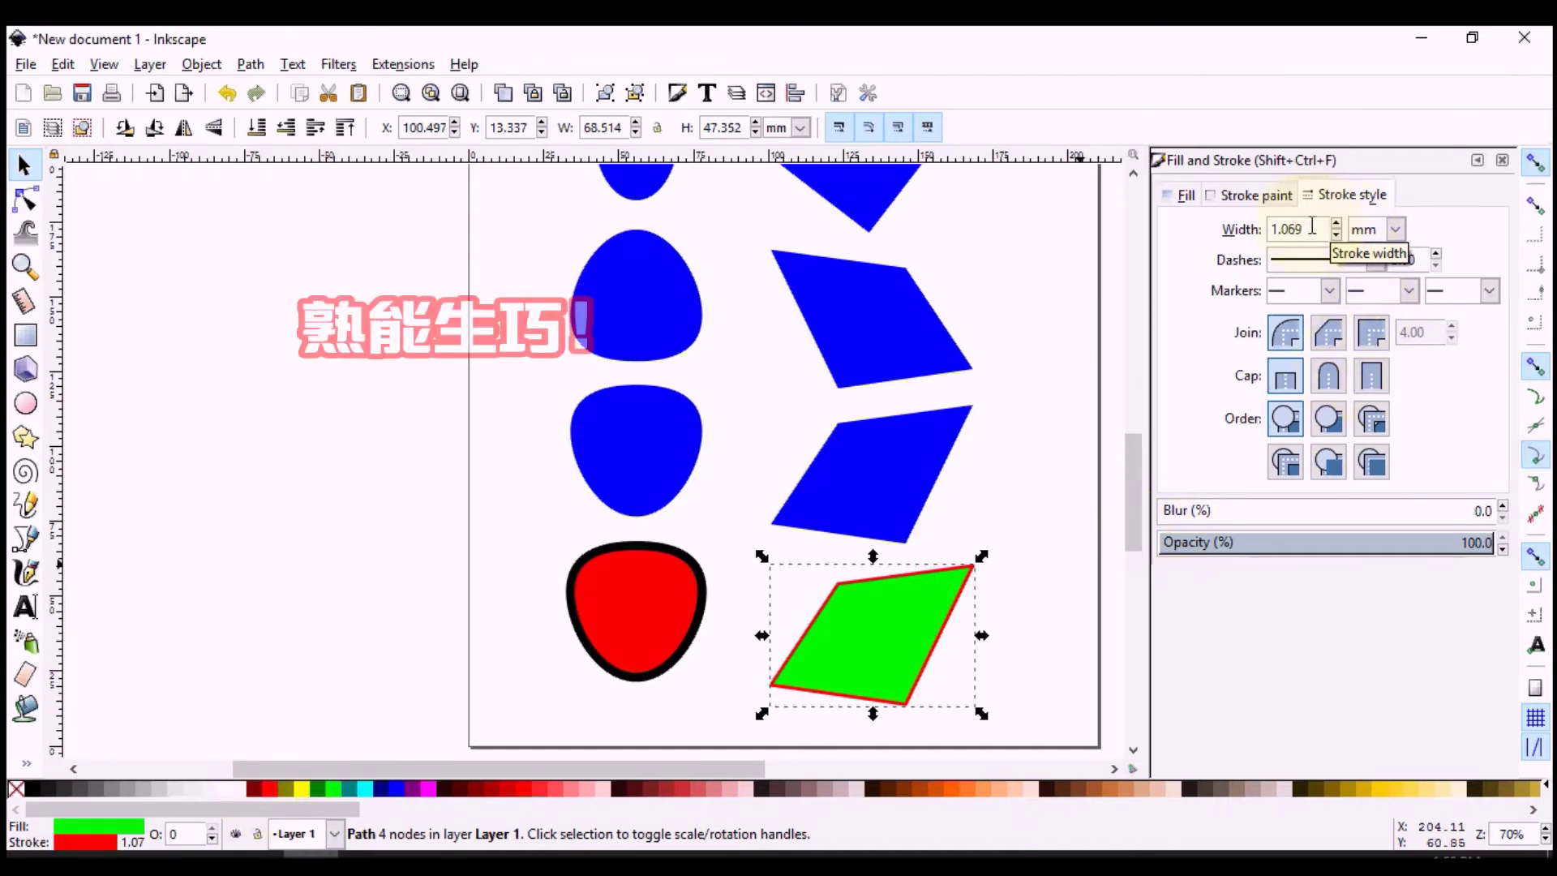
left_click(1317, 226)
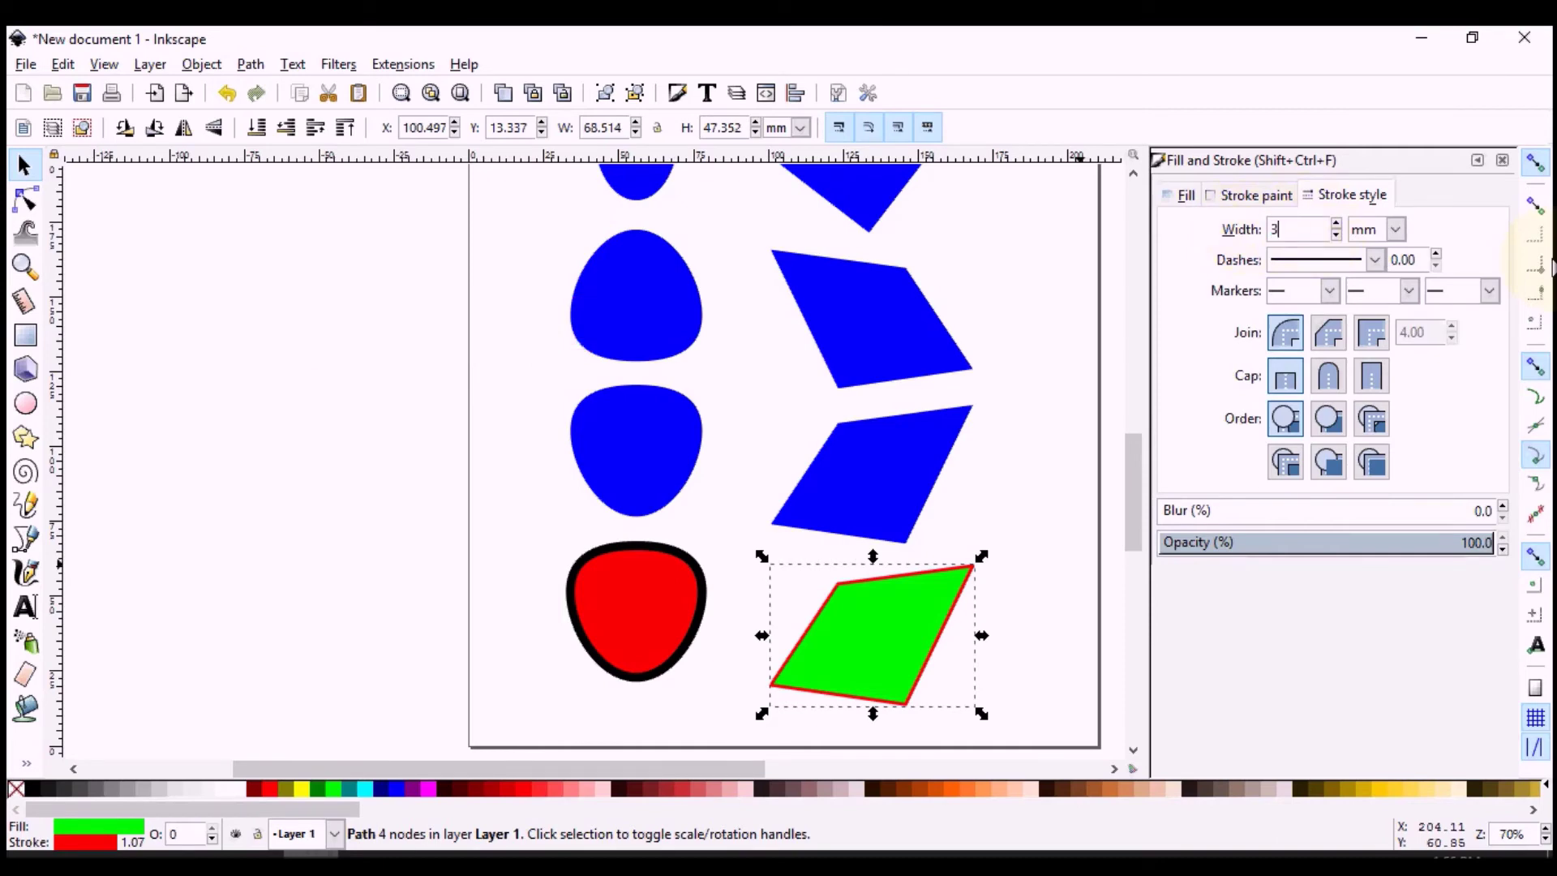
key("Return")
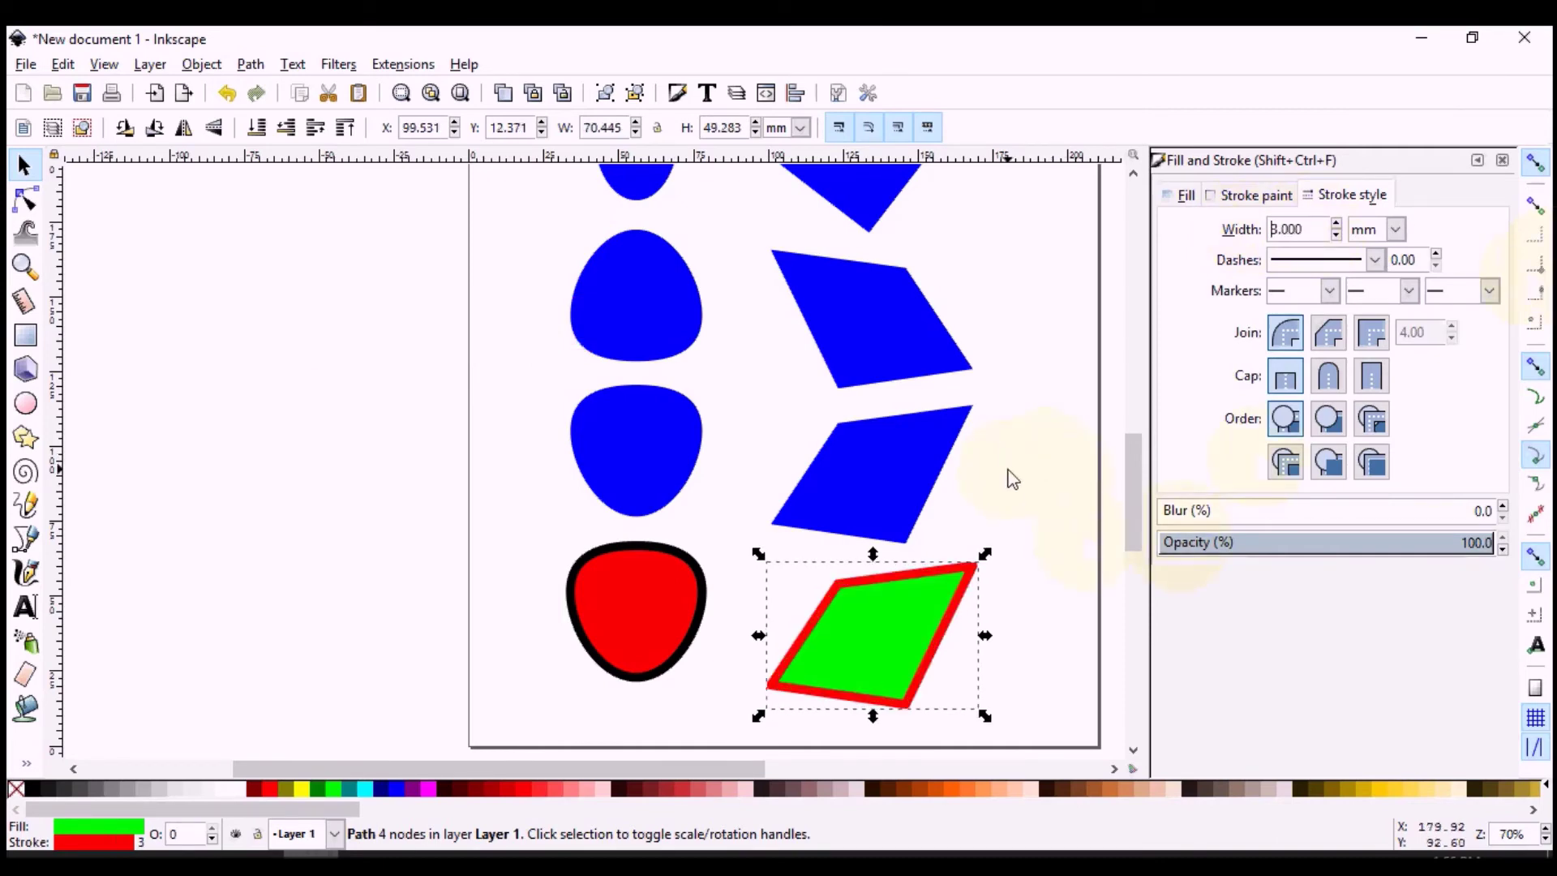
Step: Clear the selection and start saving the drawing with Ctrl+S
left_click(1015, 480)
scroll(887, 445, "down", 1)
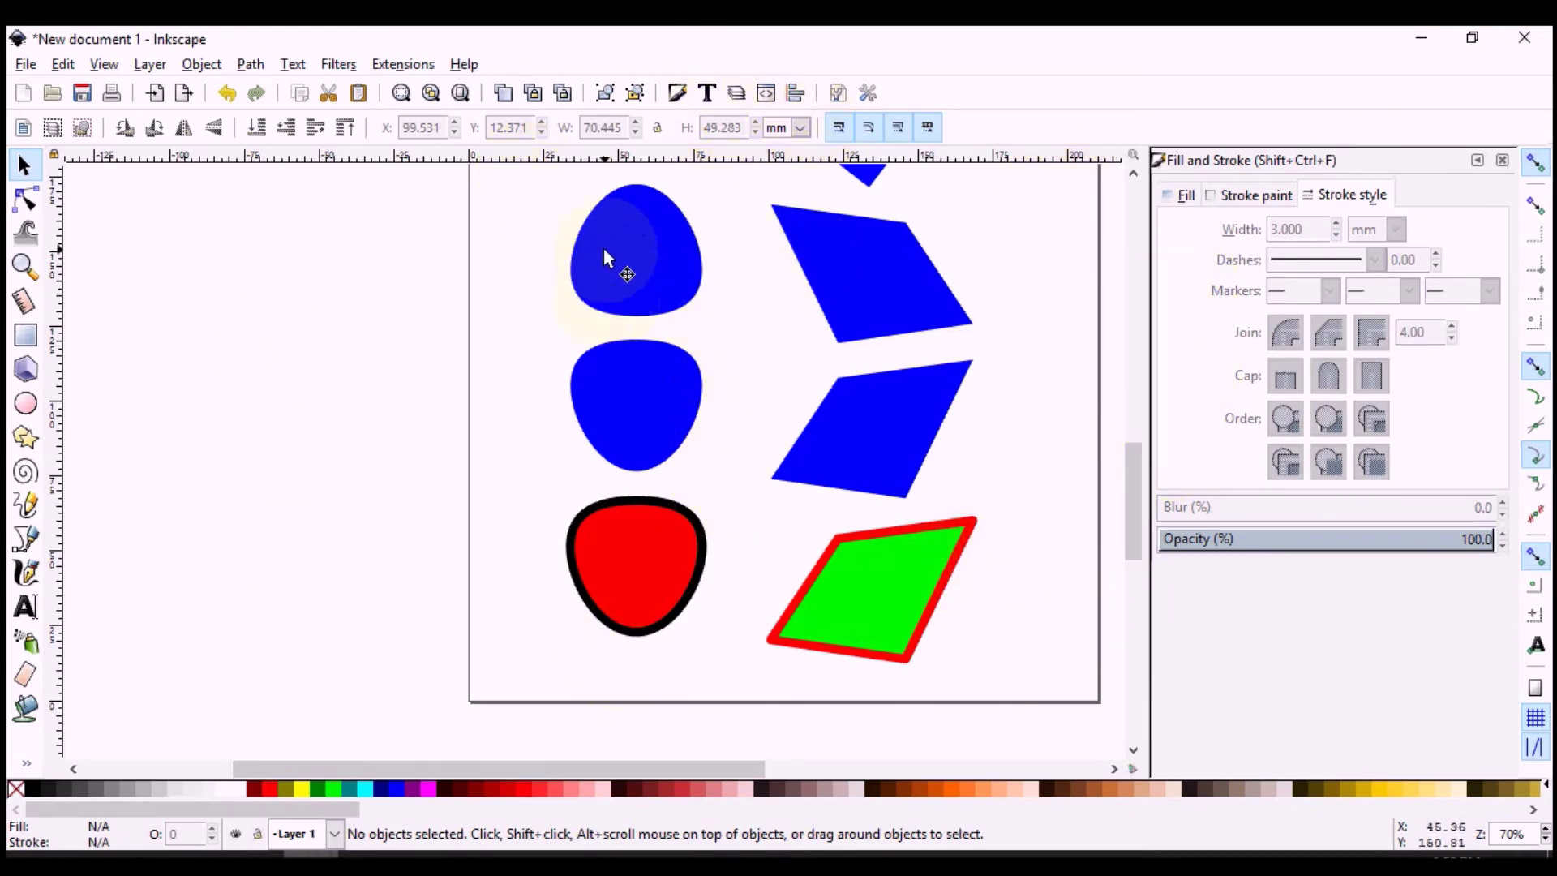
key("ctrl+s")
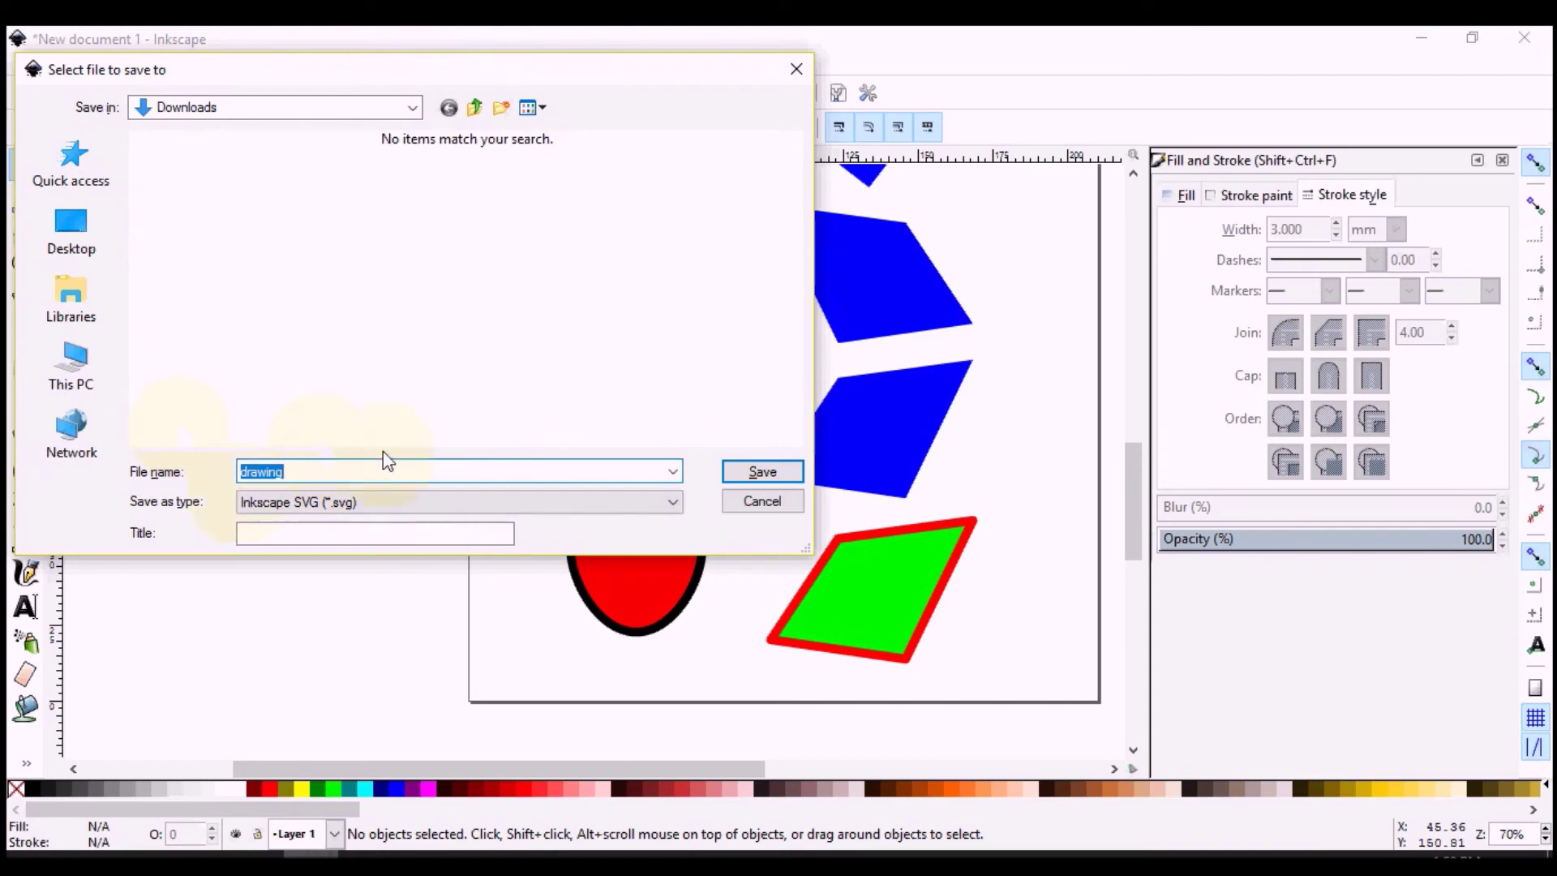
Step: Save the drawing as TANK_F1.svg in Inkscape SVG format
type("T")
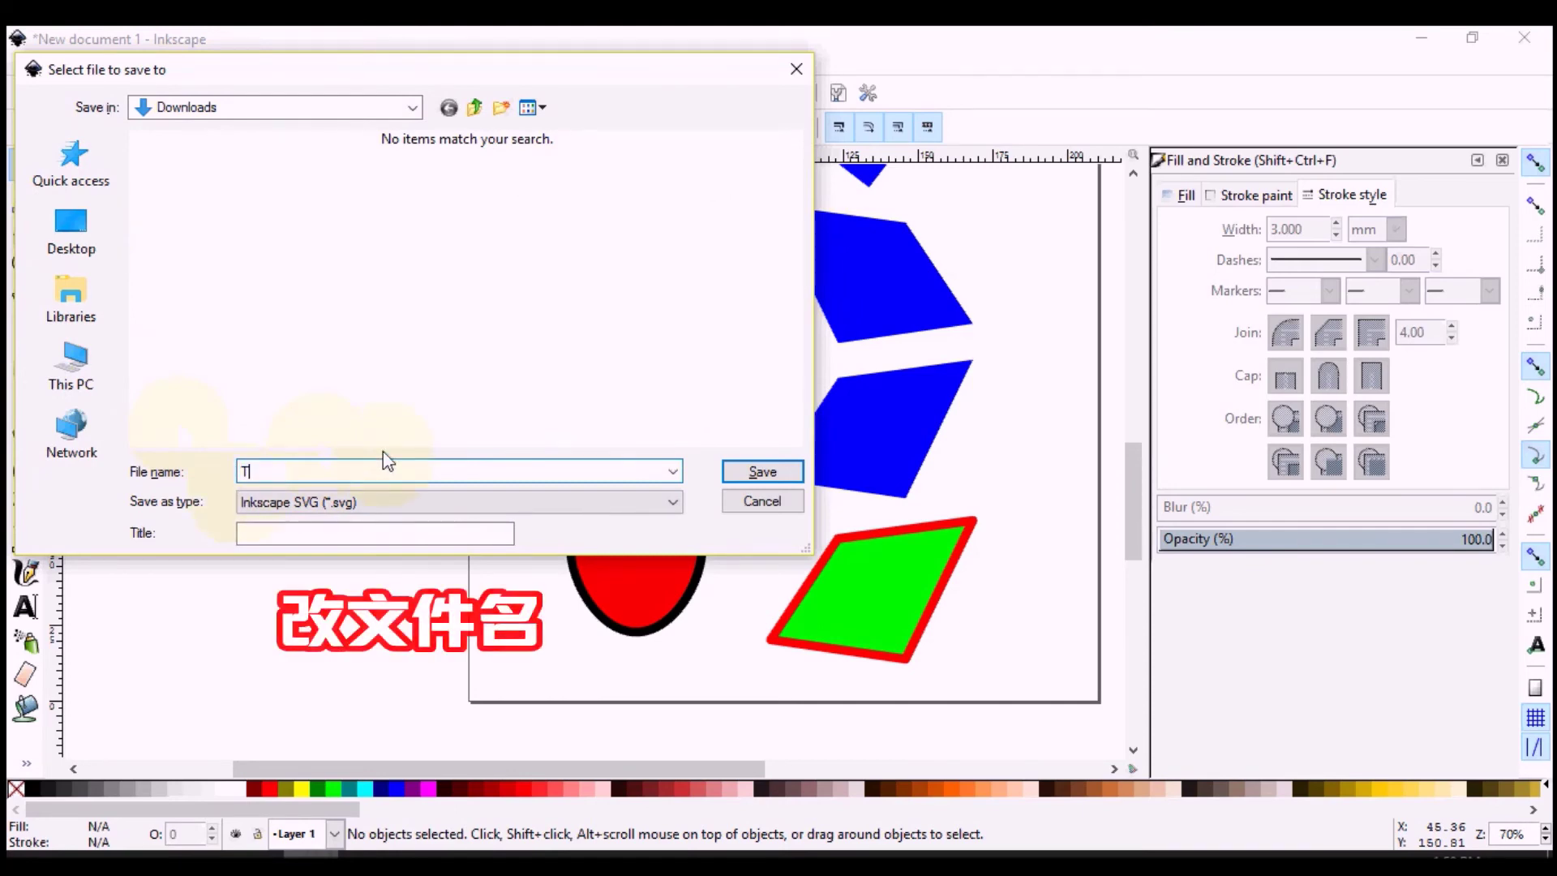
type("ANK")
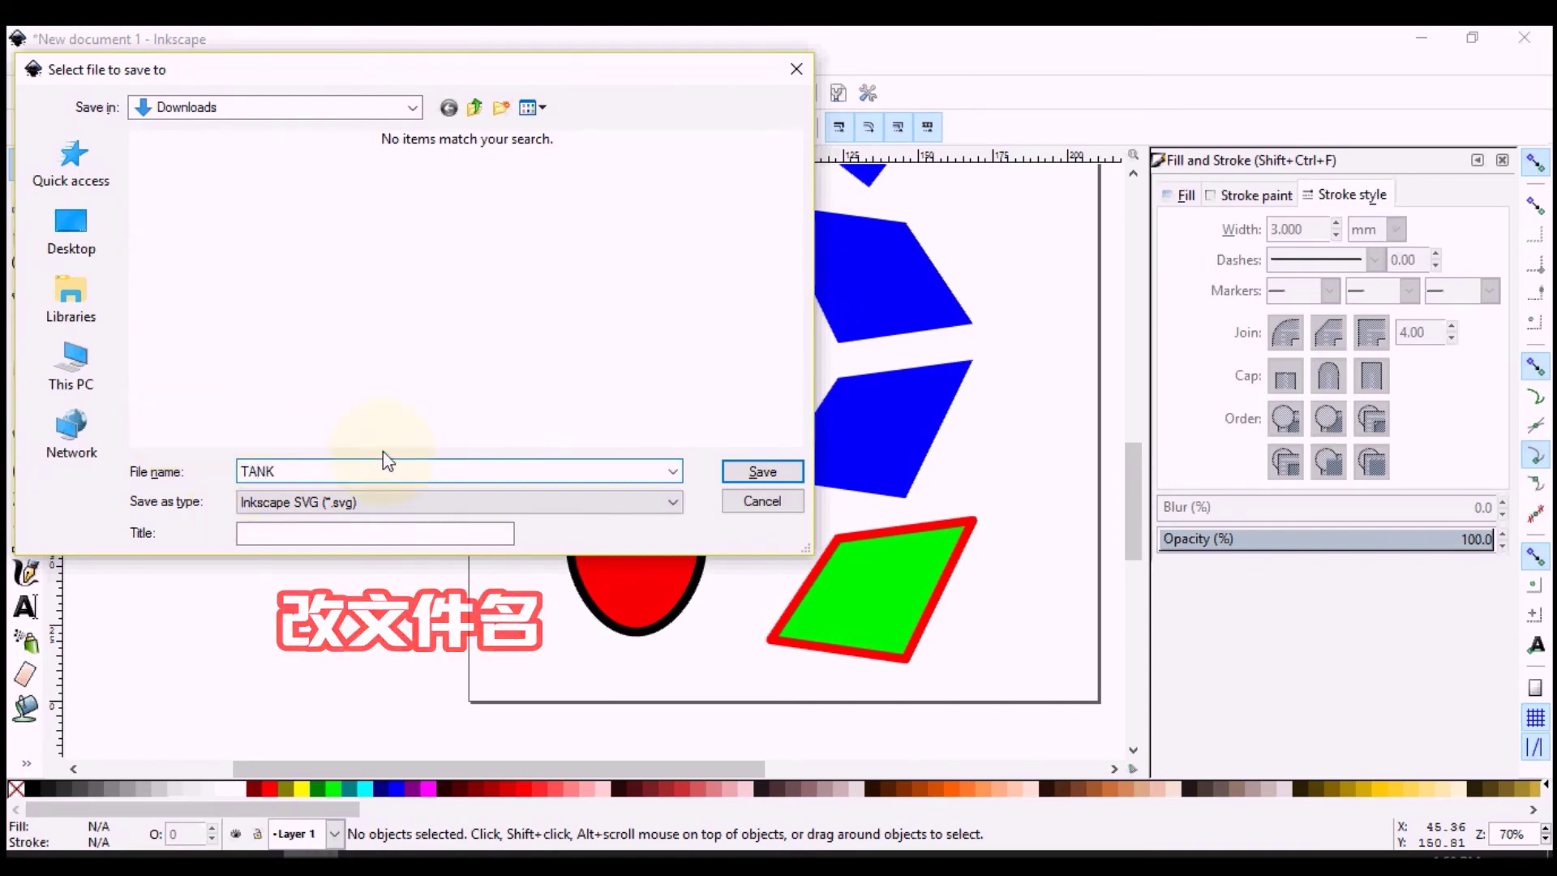
type("_F")
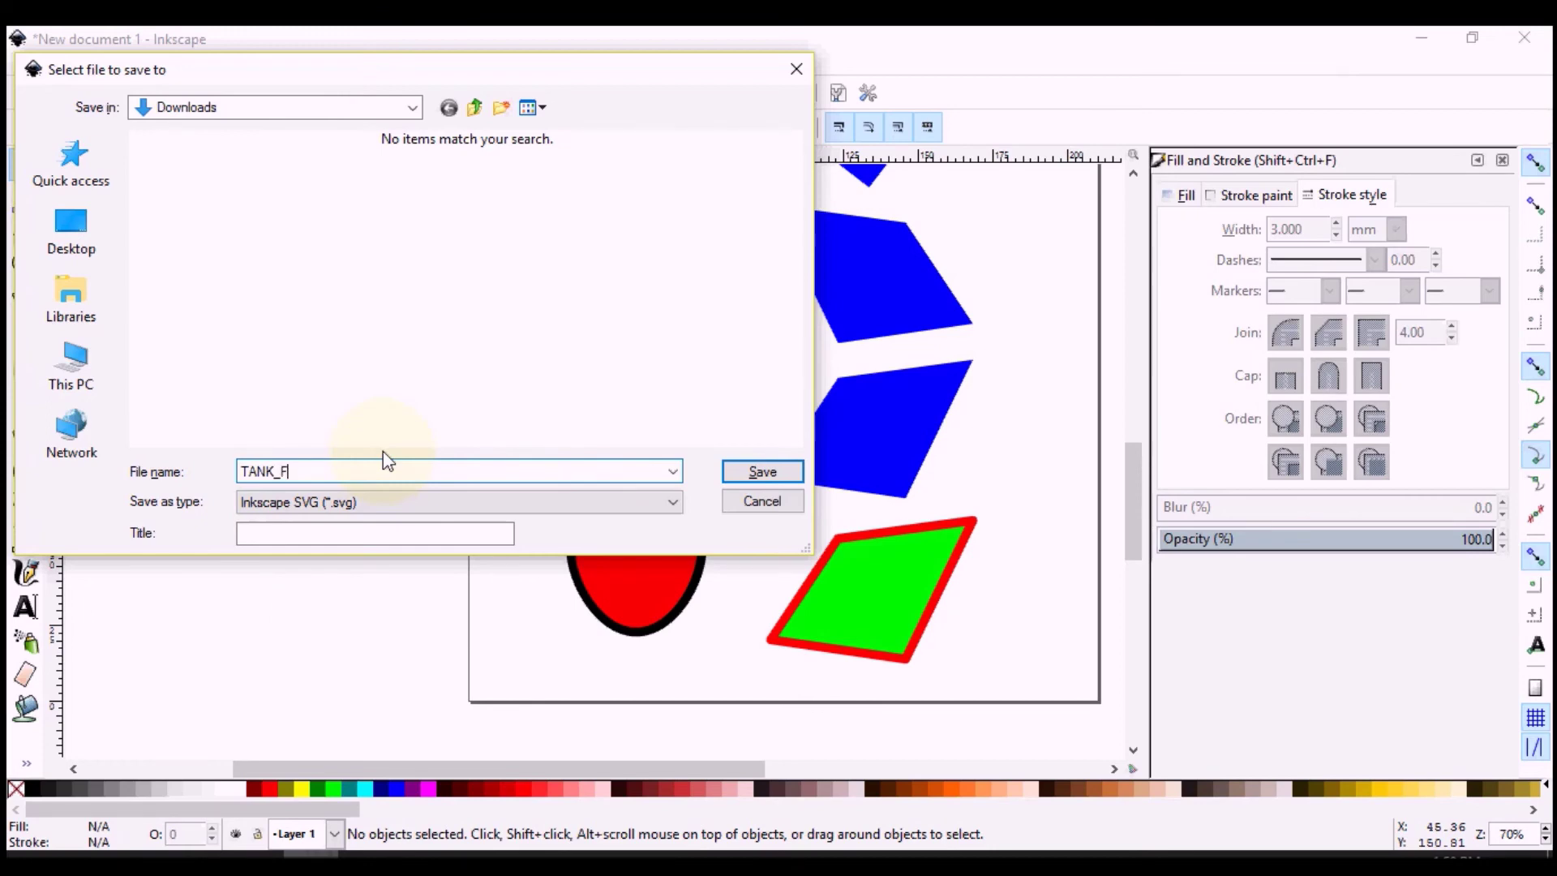
type("1")
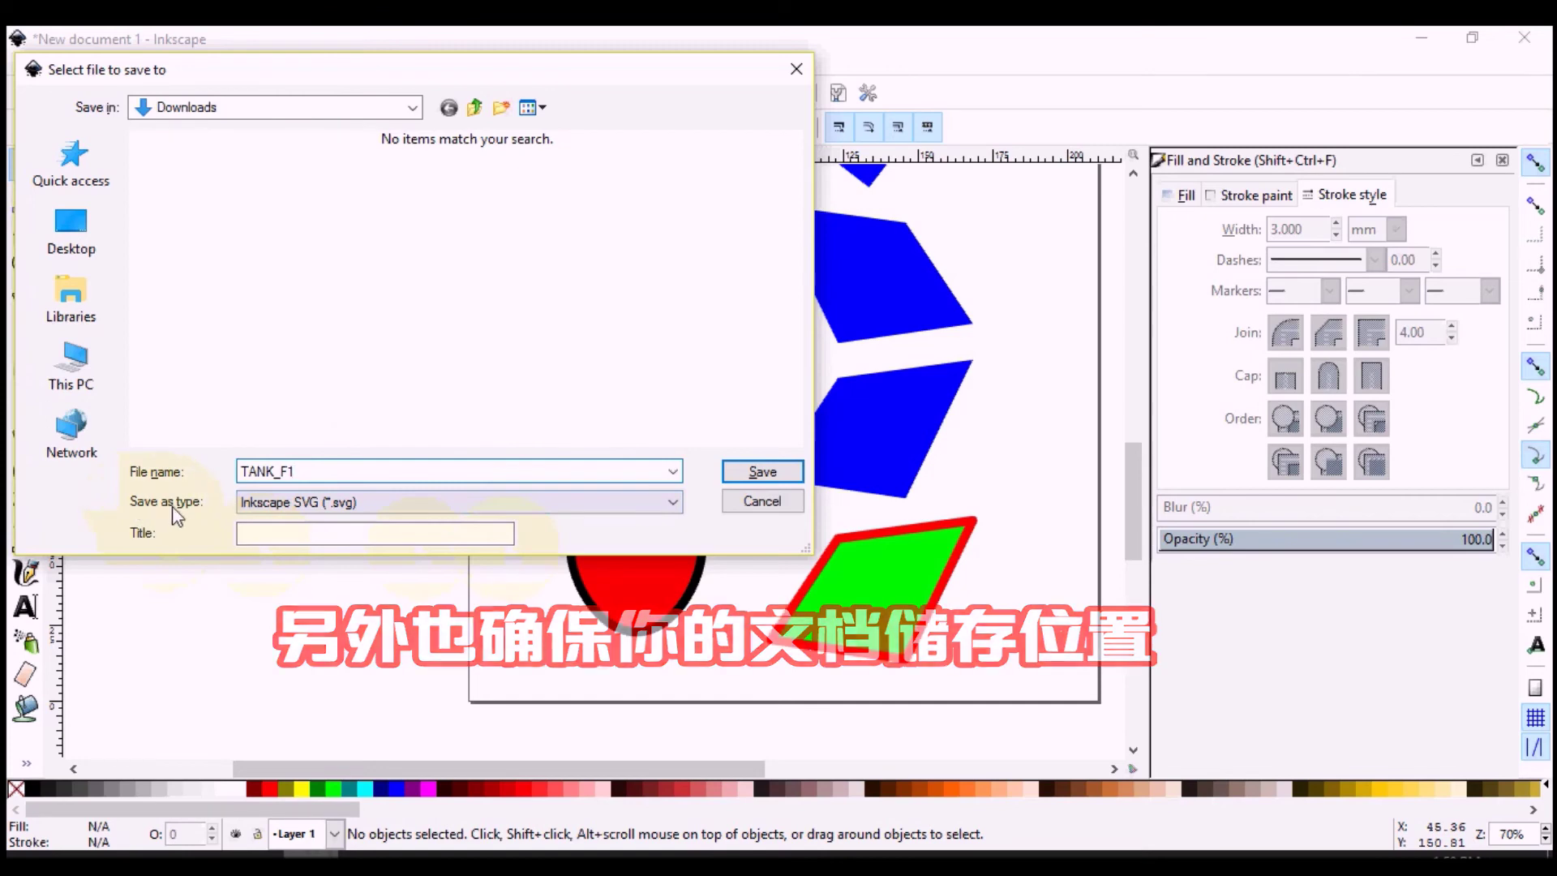
left_click(354, 505)
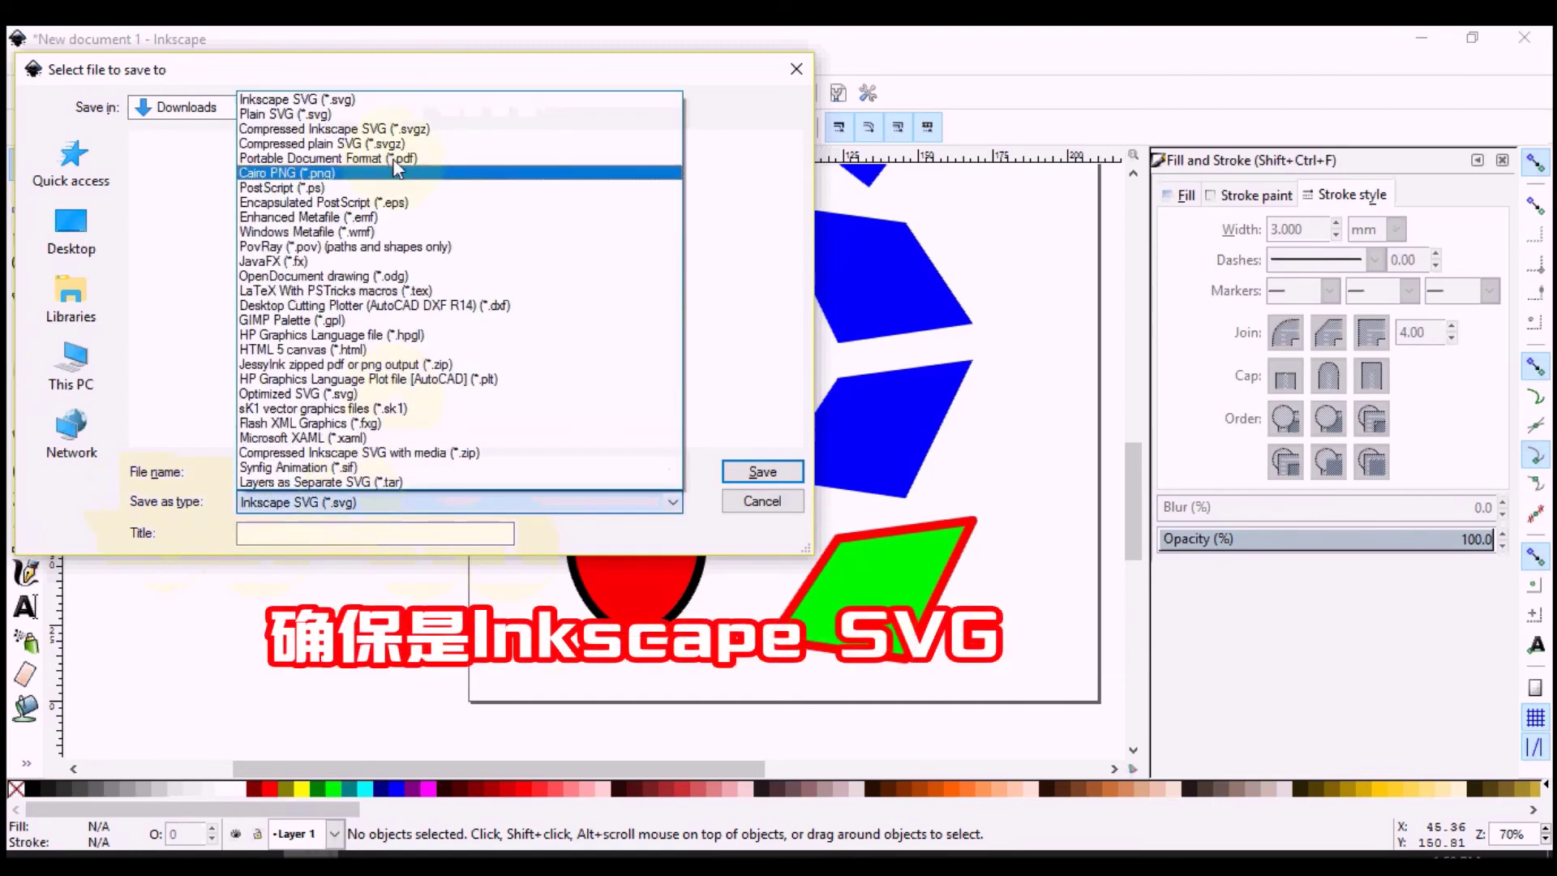
left_click(294, 100)
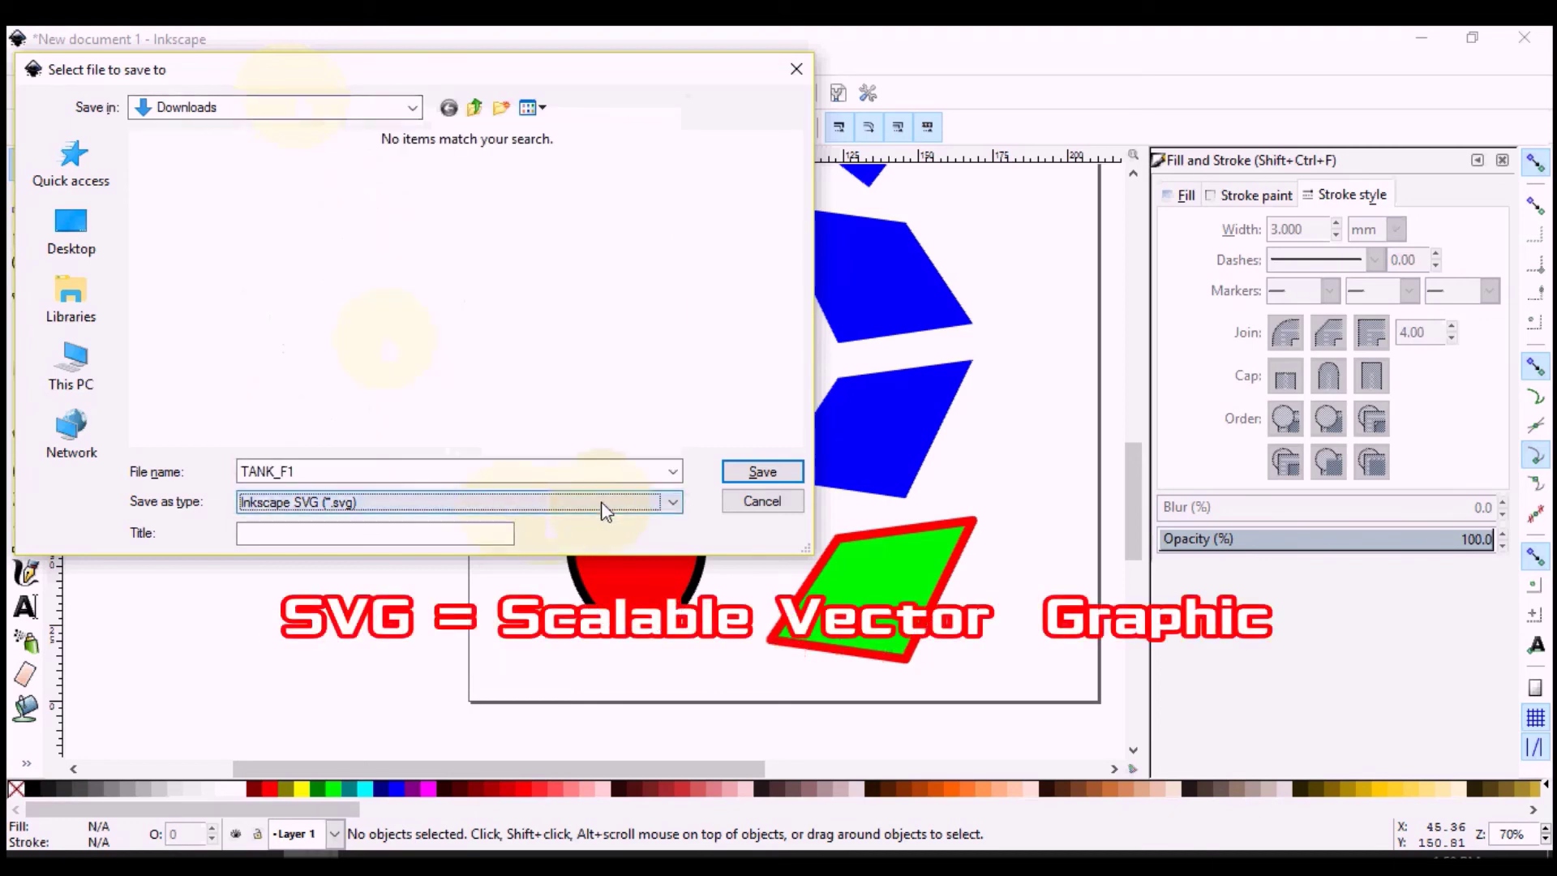
left_click(762, 472)
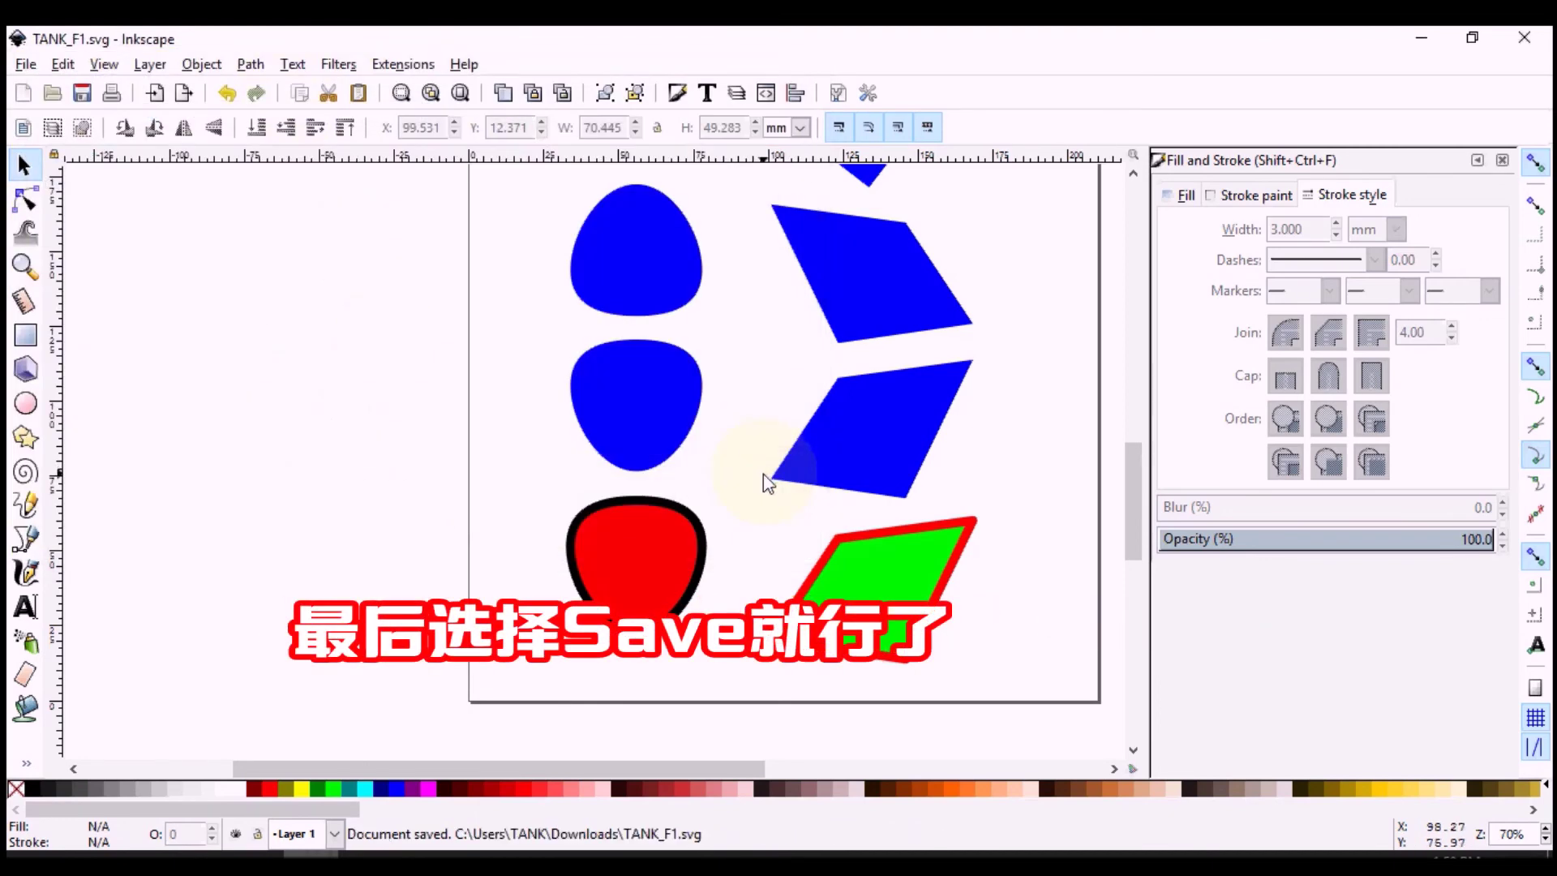